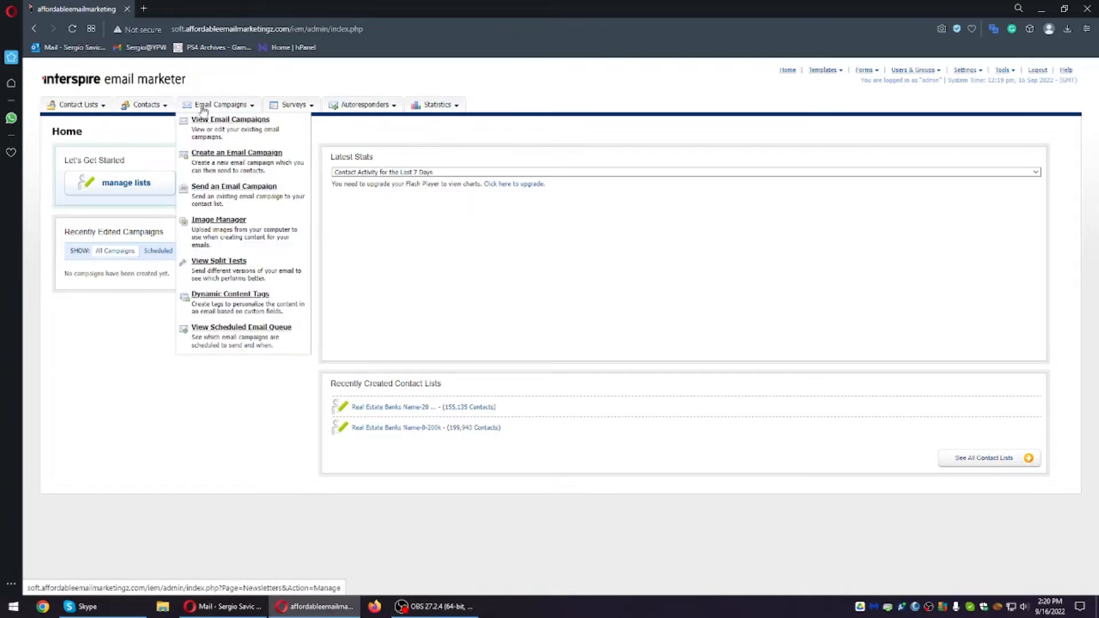
Step: Open the contact lists overview in a new browser tab and start creating a new contact list
mouse_move(103, 112)
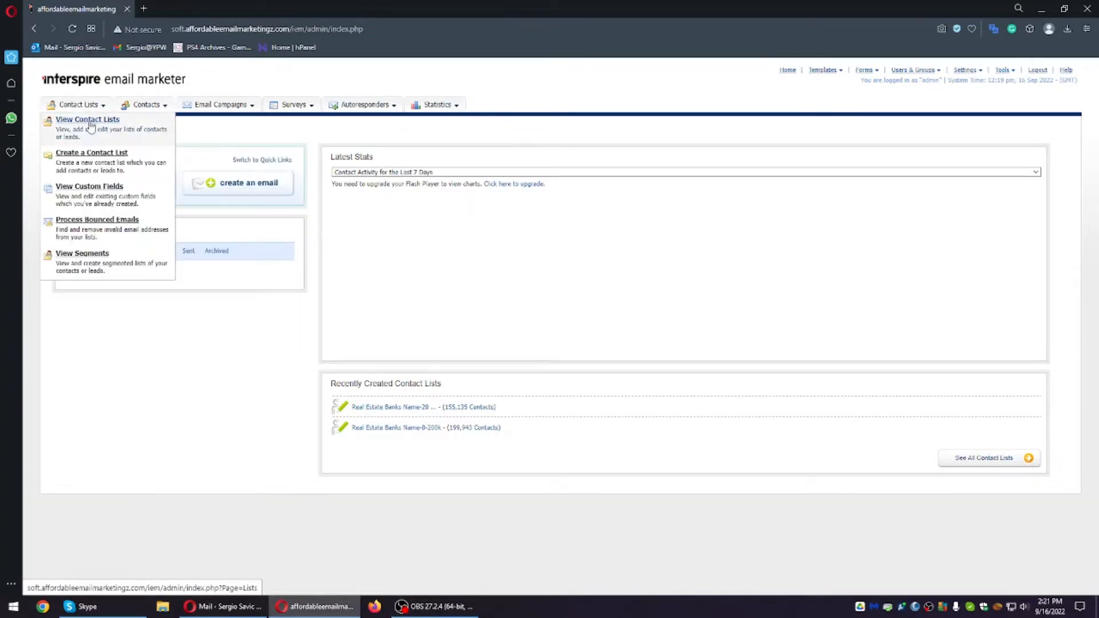
middle_click(87, 120)
click(163, 9)
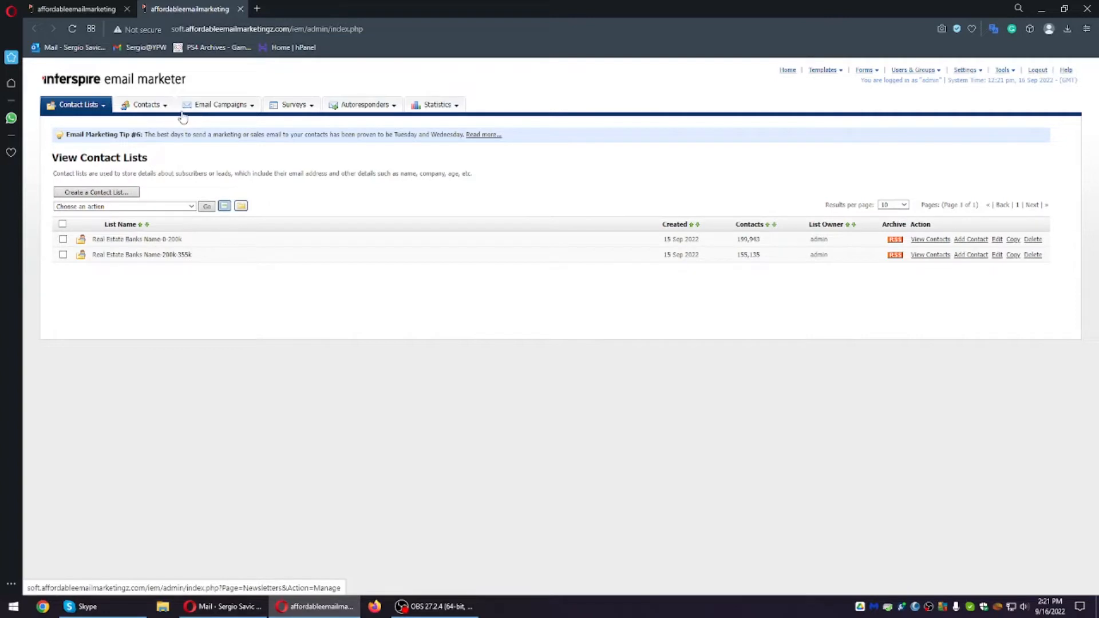
click(109, 193)
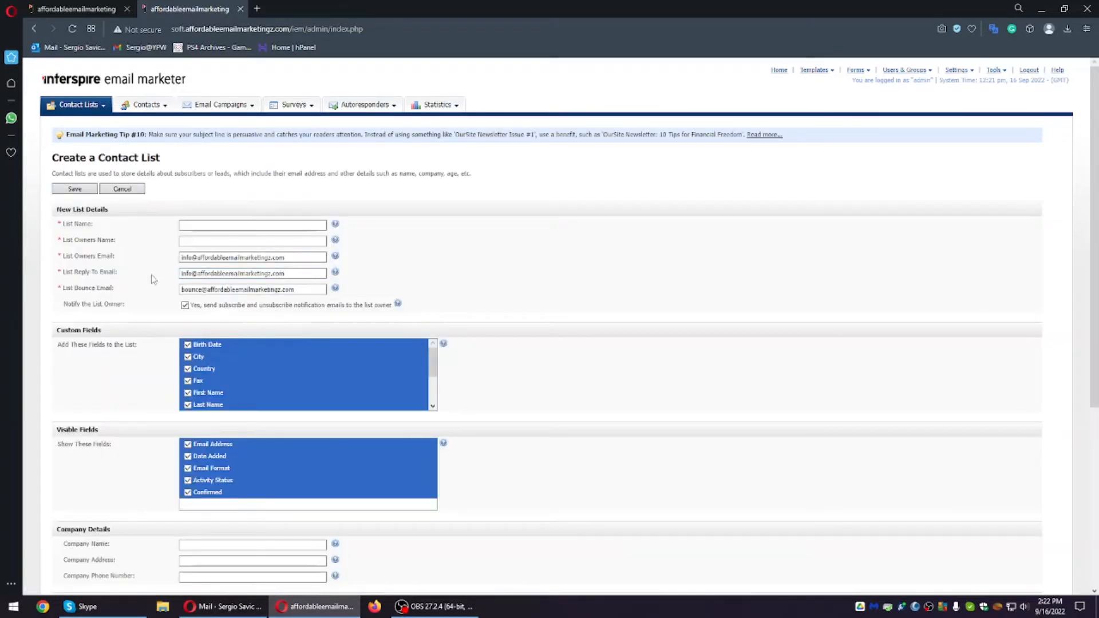
Step: Name the new contact list REALTORS and enter the list owner's first name
click(208, 227)
text(Sergio)
key(Tab)
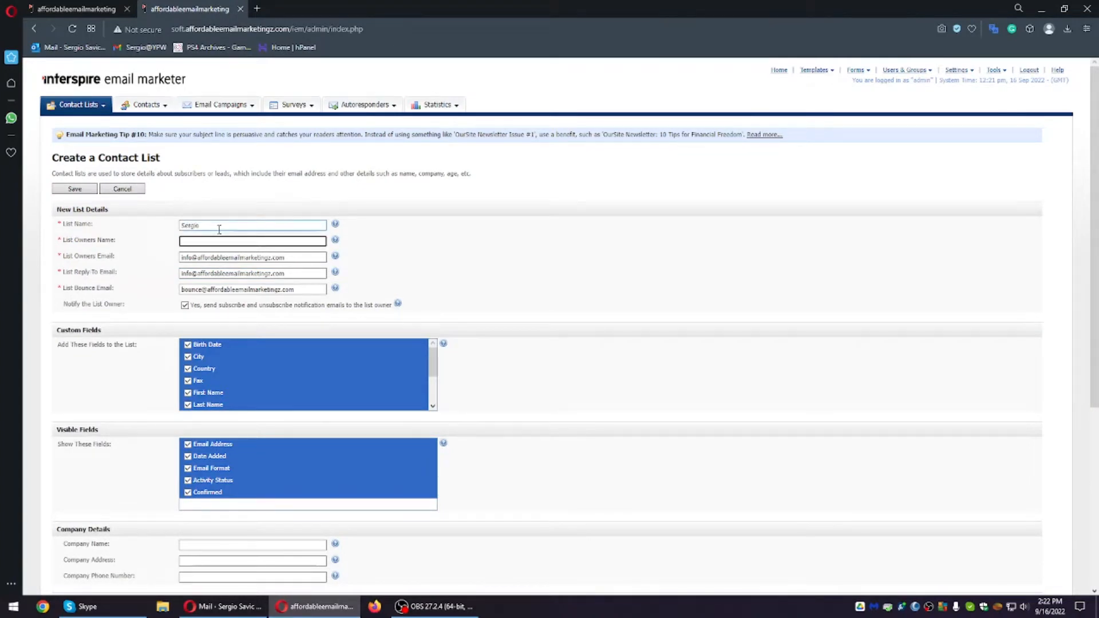
drag(219, 229, 142, 225)
text(REALTORS)
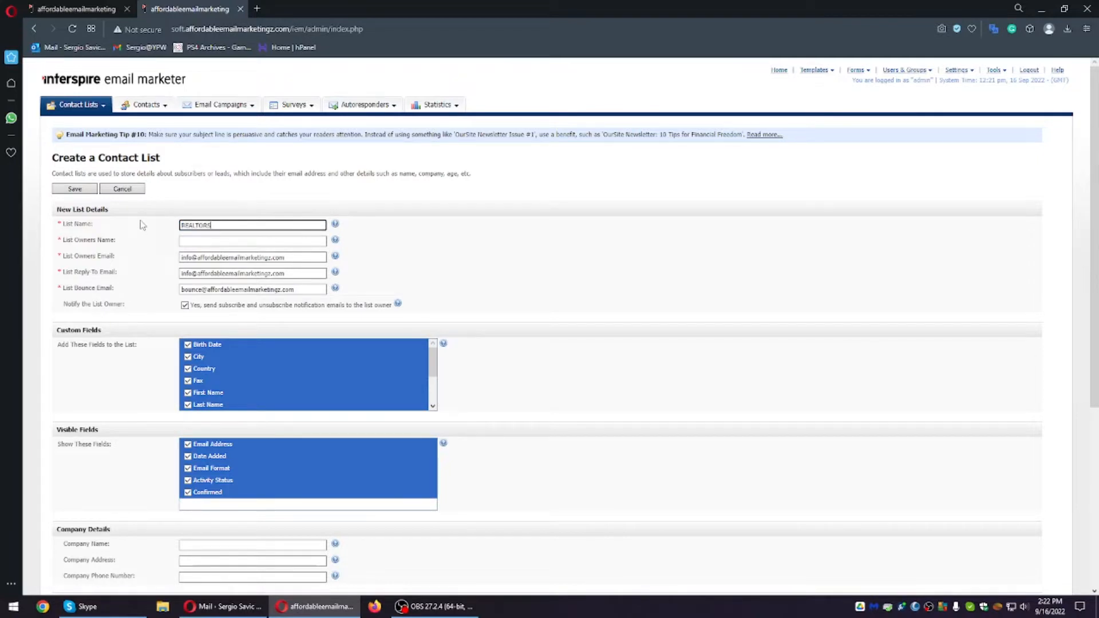
key(Tab)
text(Se)
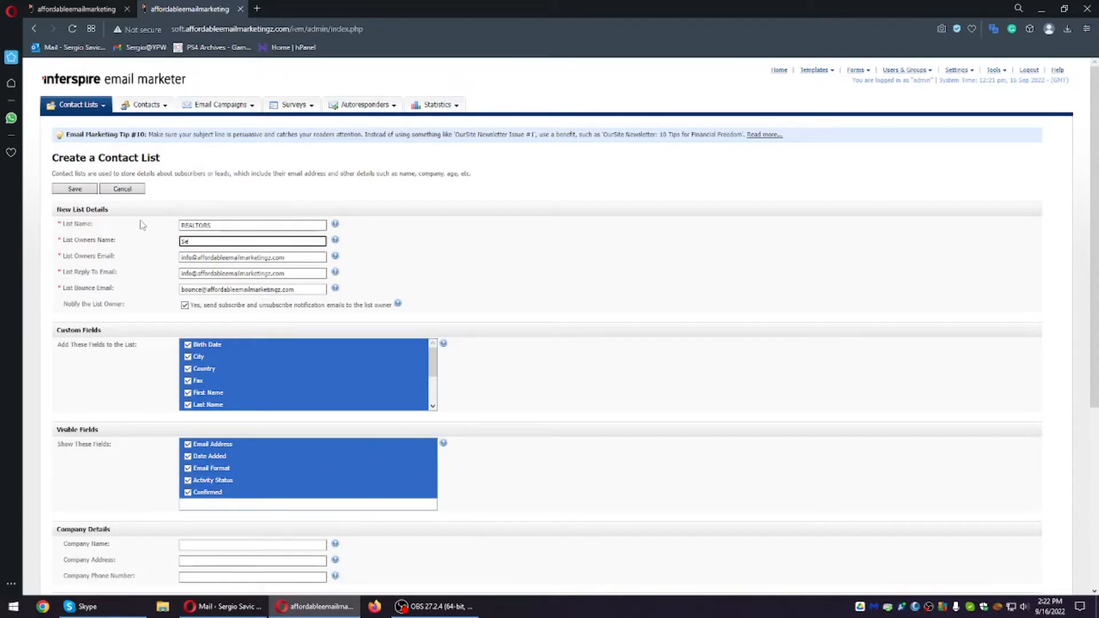
text(rgio)
Step: Save the REALTORS contact list, keeping the preset custom fields and bounce account settings
scroll(89, 407, down, 5)
scroll(147, 319, up, 5)
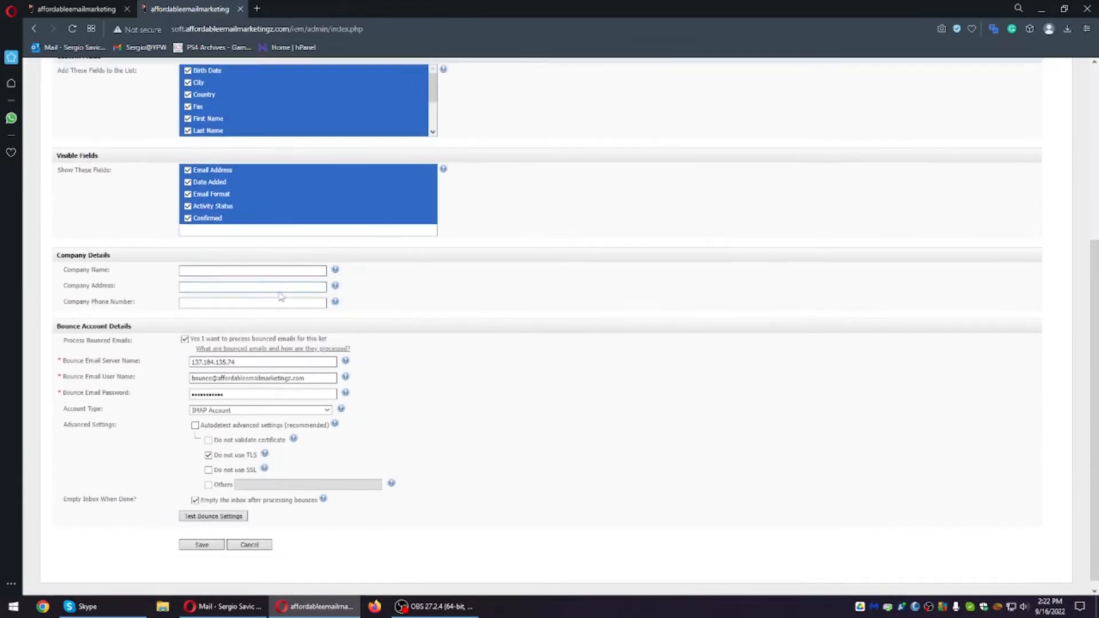
scroll(171, 366, down, 5)
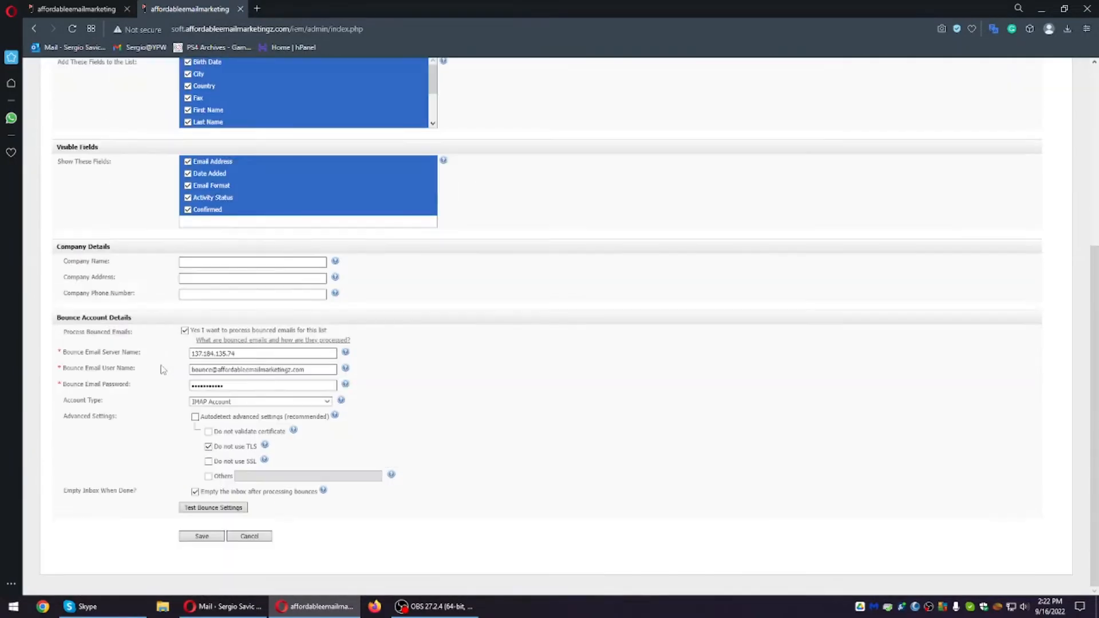
click(201, 536)
scroll(109, 364, up, 4)
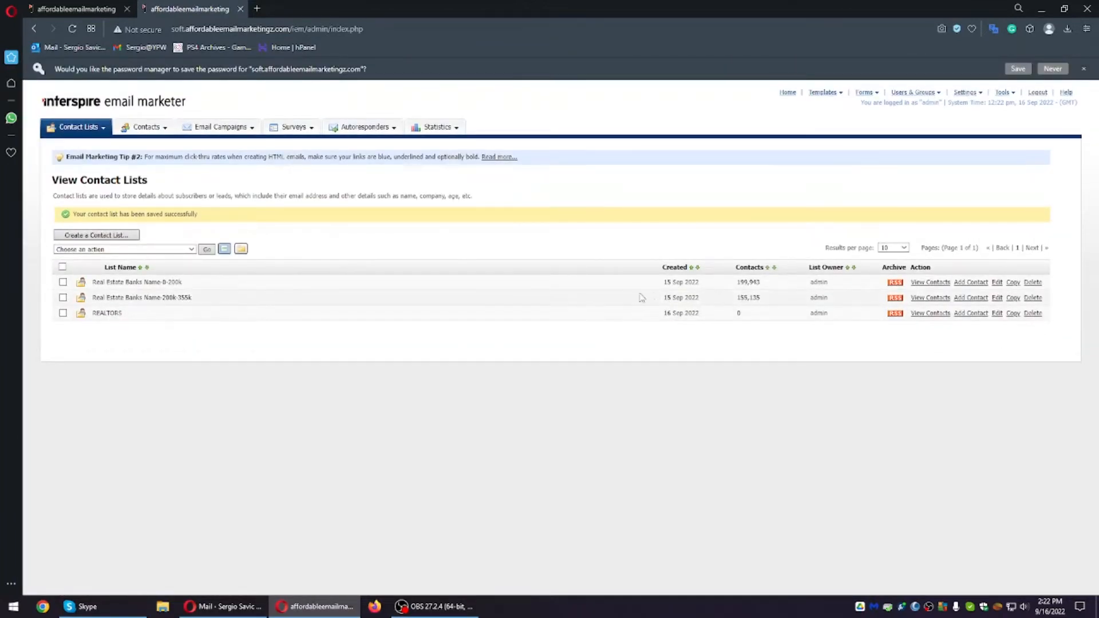
drag(645, 312, 218, 312)
drag(598, 317, 761, 318)
click(764, 319)
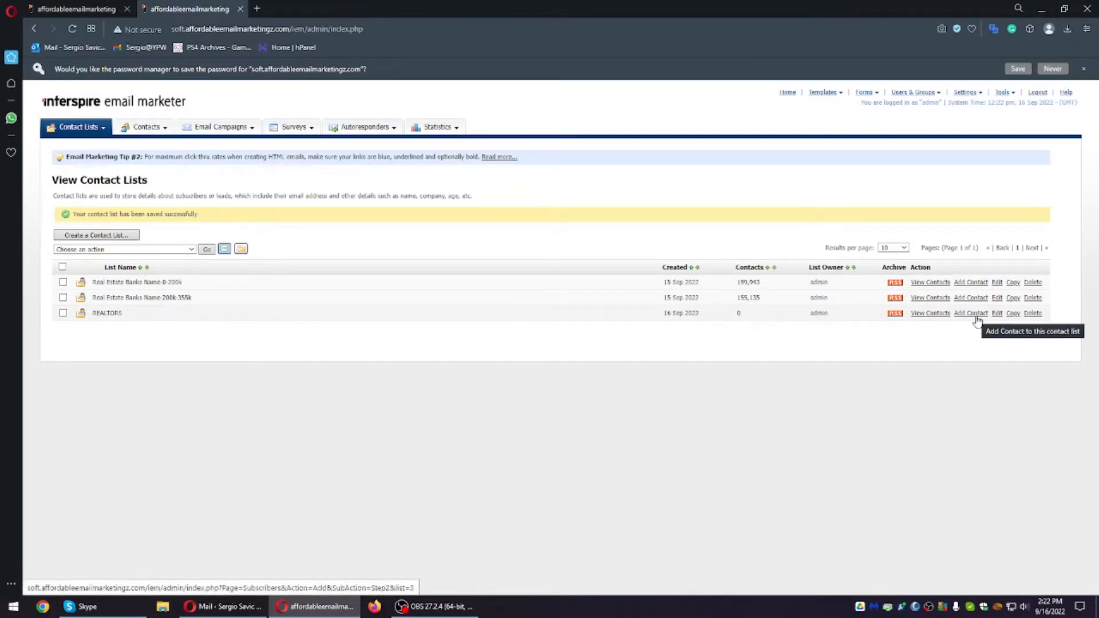
Step: Start importing contacts from a file into the REALTORS list and bring up the import file selection
mouse_move(148, 131)
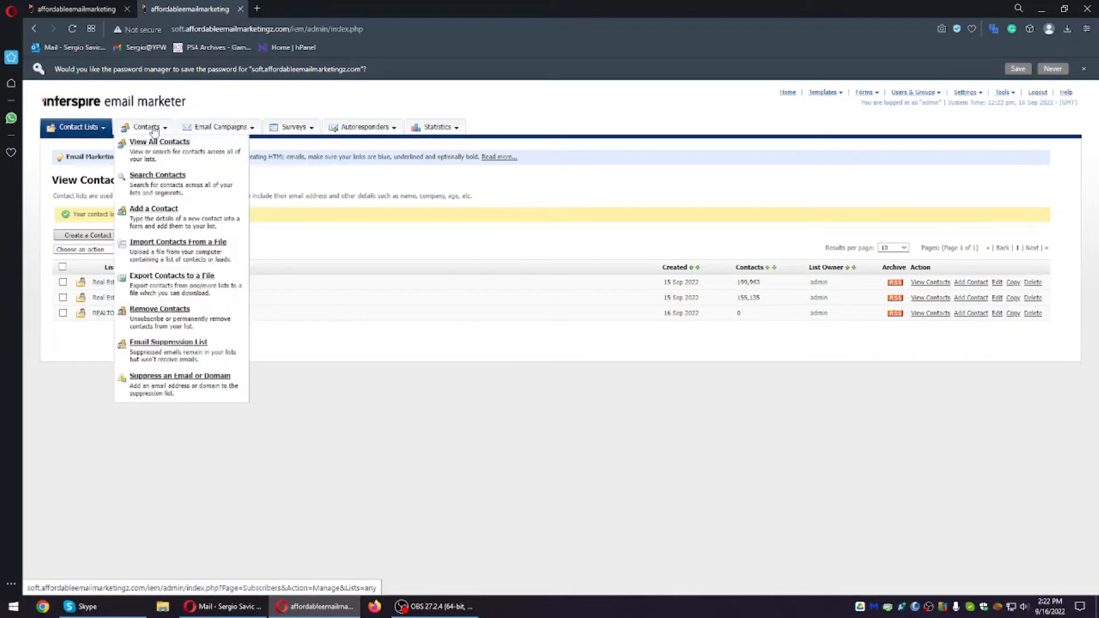
click(156, 253)
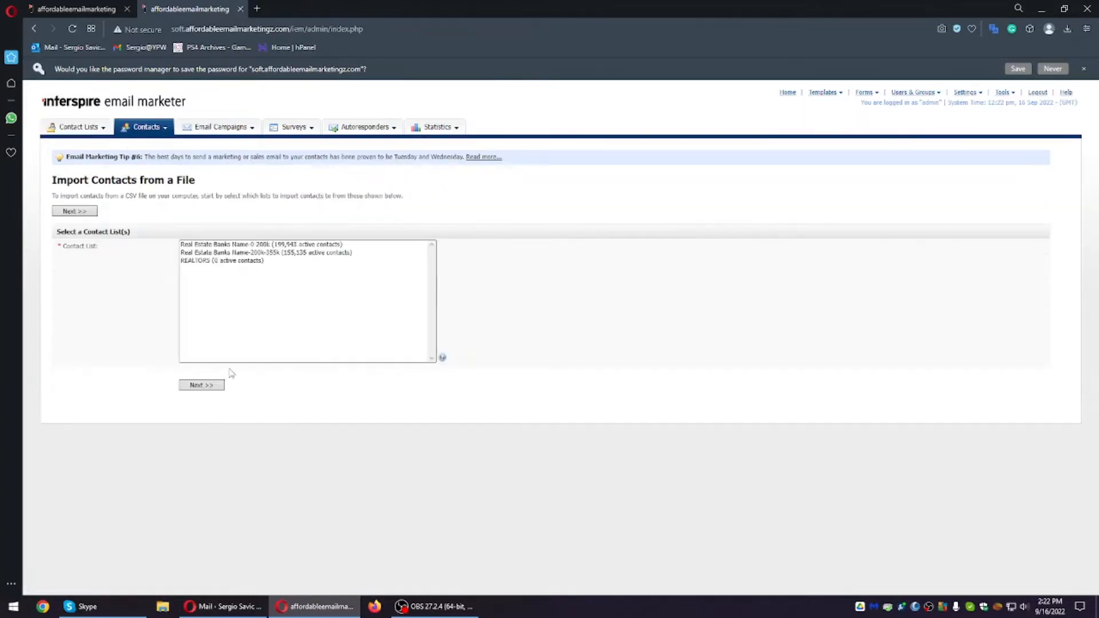
click(220, 261)
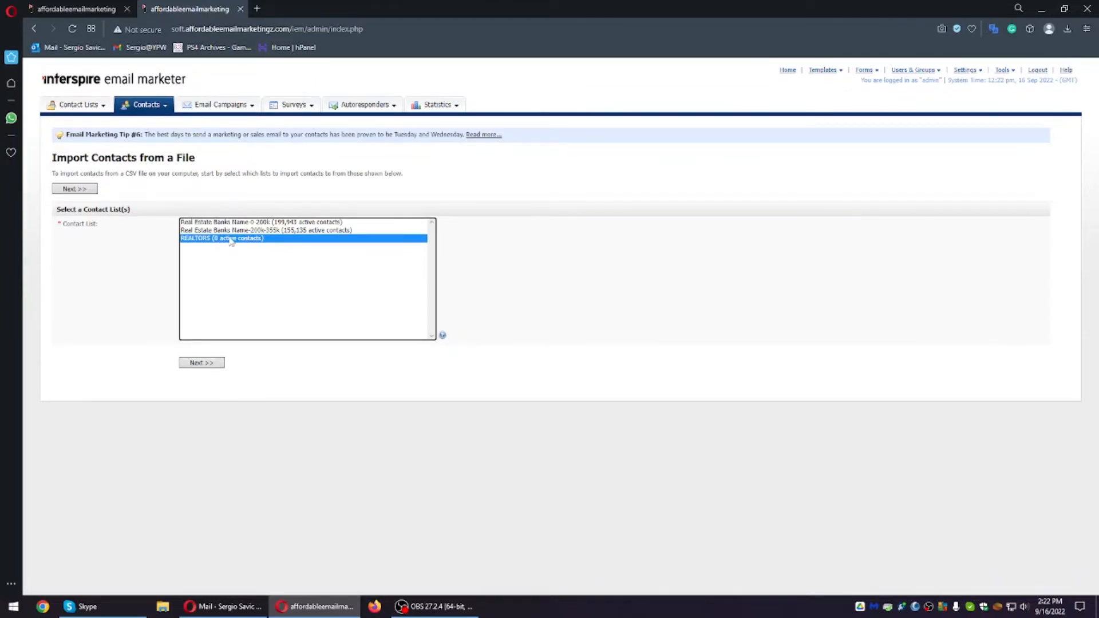
click(211, 365)
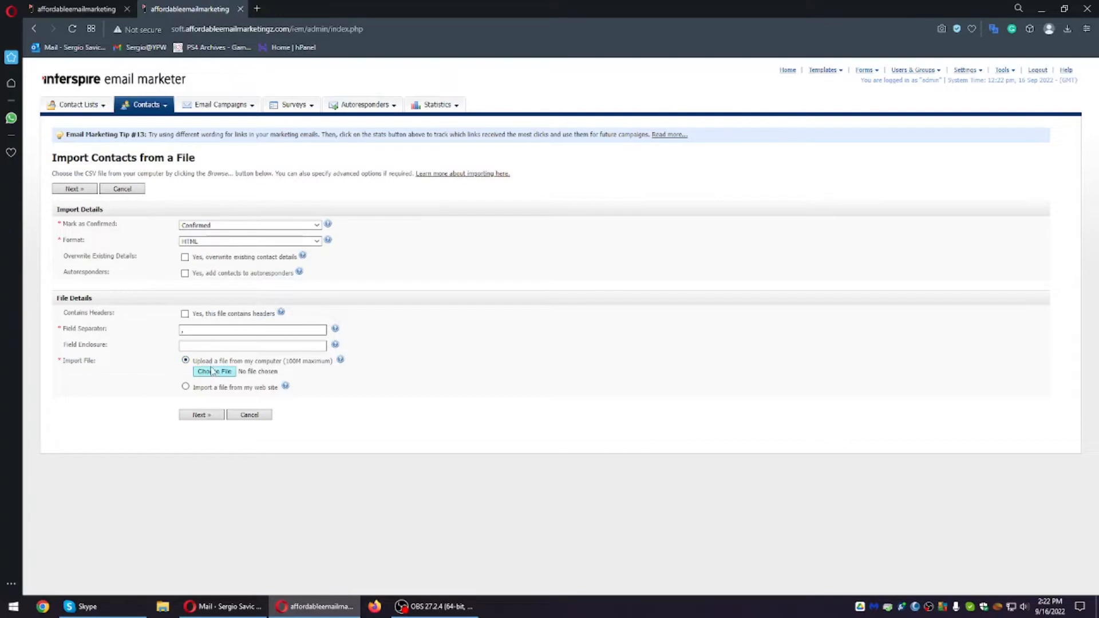
click(214, 370)
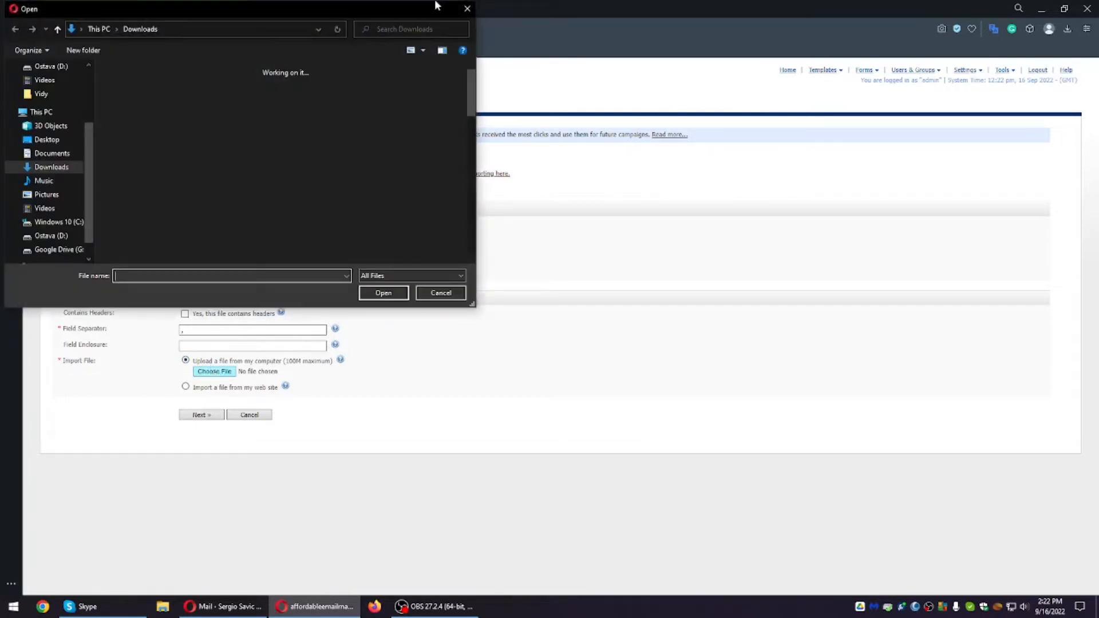
click(463, 11)
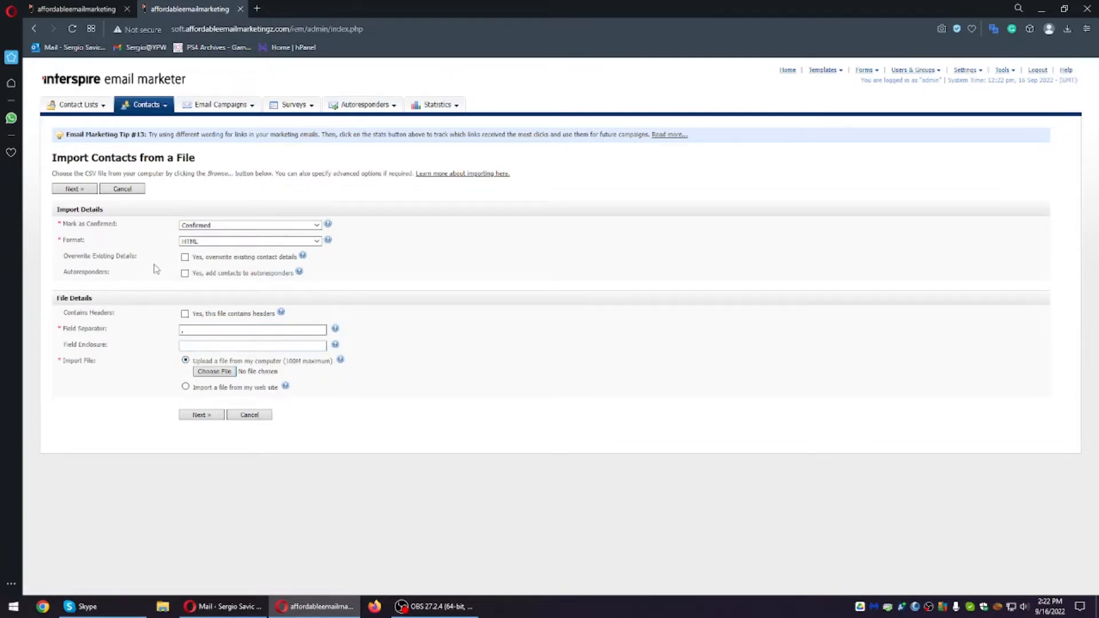
Step: Open the first contact of the Real Estate Banks Name-200k-355k list and examine its custom field details
click(85, 113)
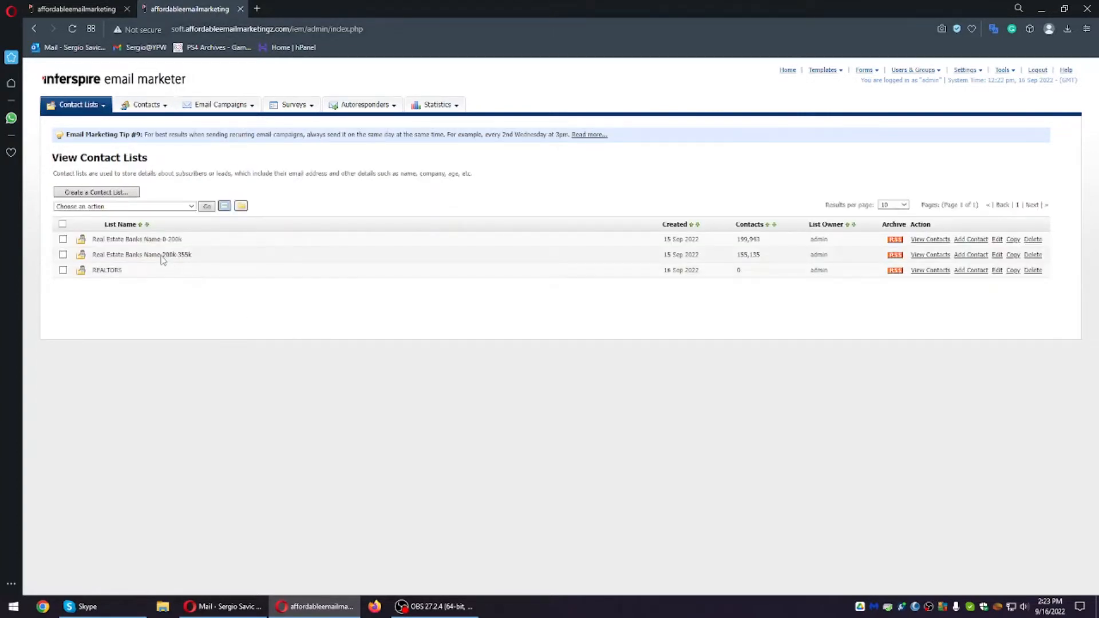
click(936, 256)
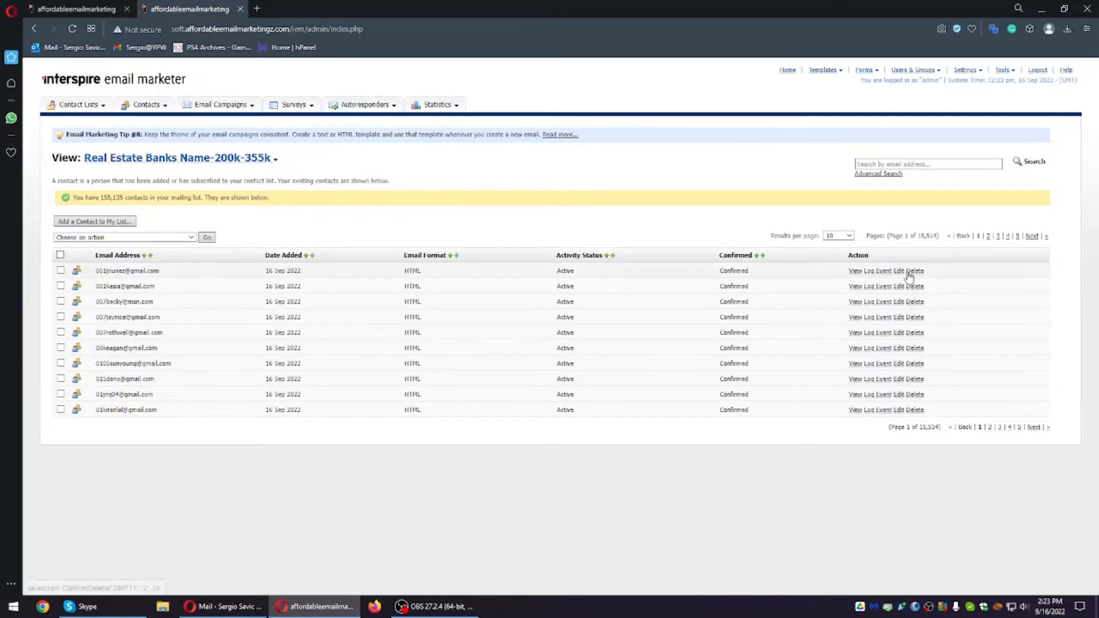
click(856, 272)
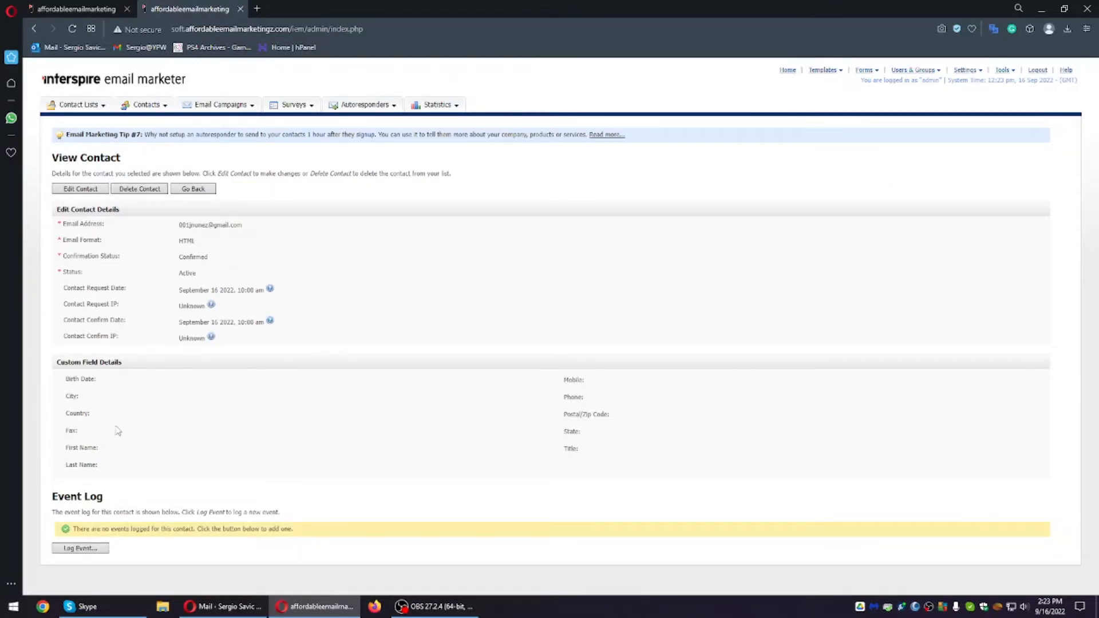
drag(85, 392, 653, 446)
click(656, 450)
drag(65, 378, 599, 444)
click(602, 448)
drag(67, 447, 120, 452)
click(122, 451)
Step: Start a new email campaign and preview built-in templates such as Basic Template 1, Generic 1 (2 Columns) and Technology (1 Column)
mouse_move(223, 106)
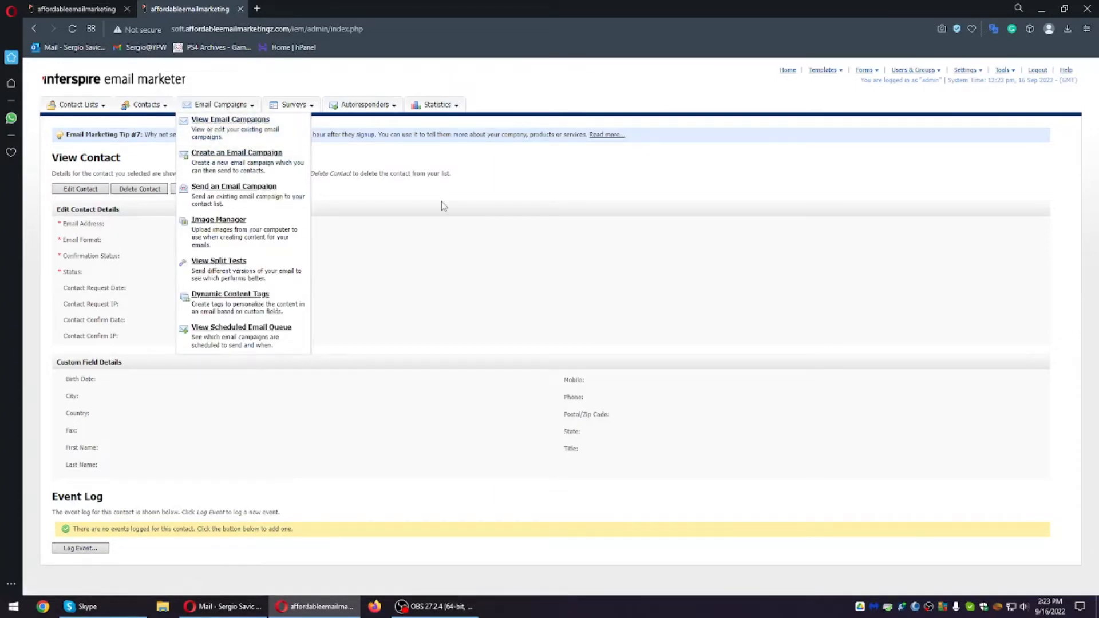
click(215, 158)
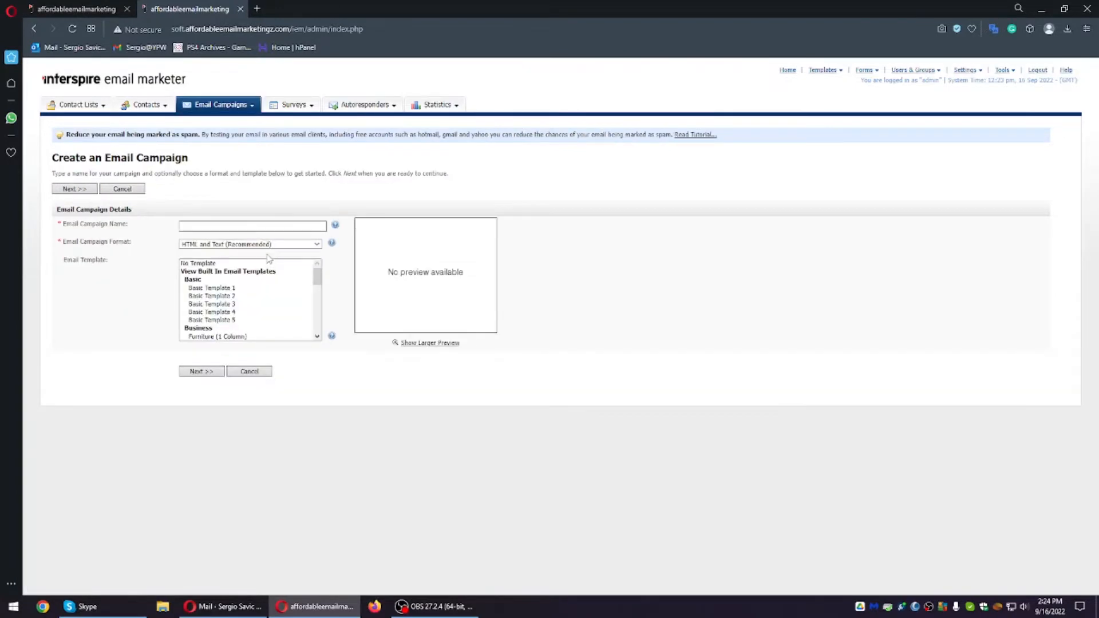
click(226, 289)
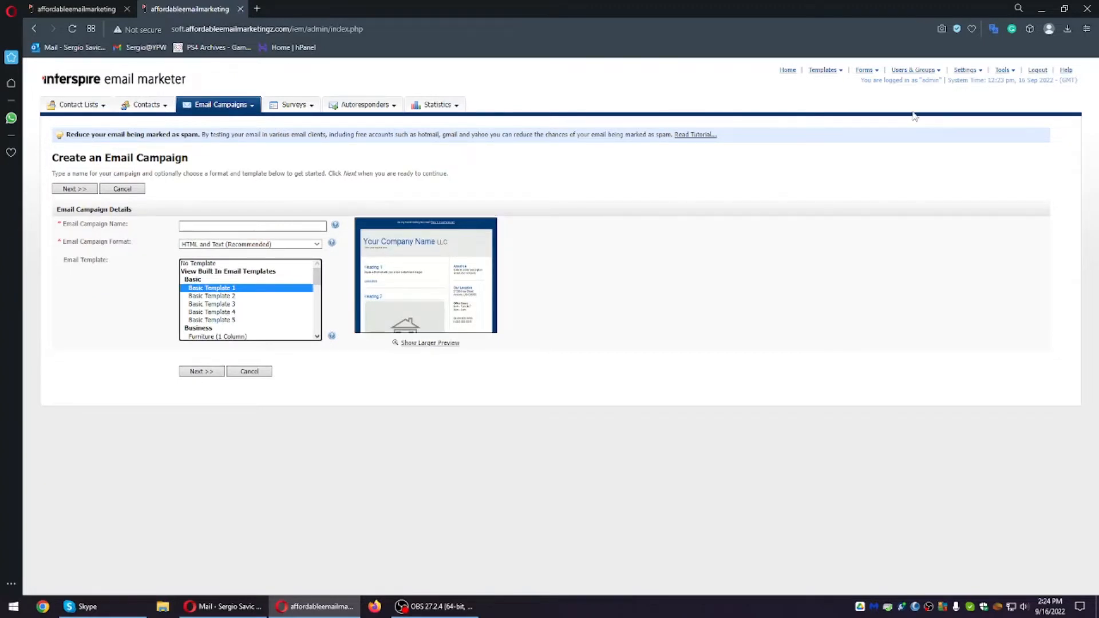
scroll(236, 297, down, 3)
click(232, 295)
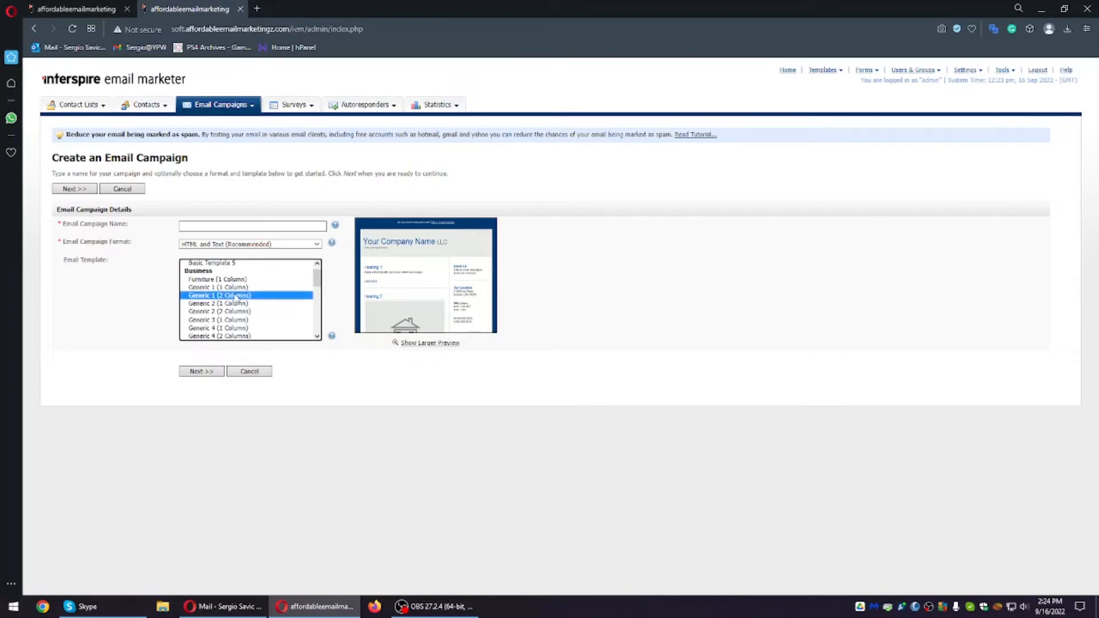
scroll(214, 287, down, 3)
click(214, 286)
click(213, 294)
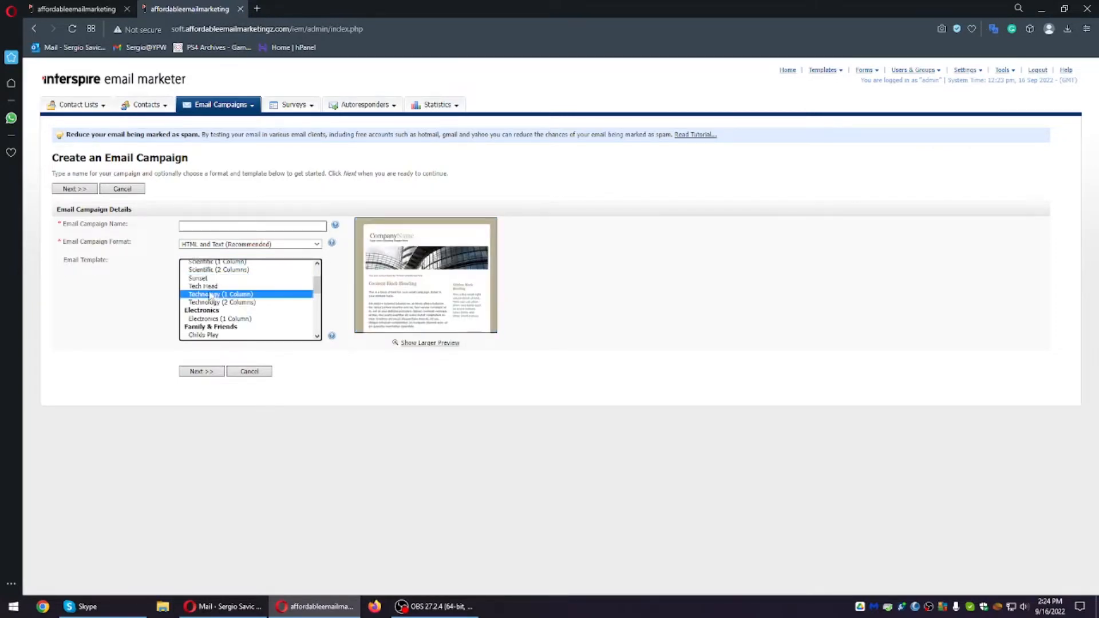
Step: Open beefree.io in a new browser tab and go to its ready-made email template showcase
click(258, 7)
text(beefree.io)
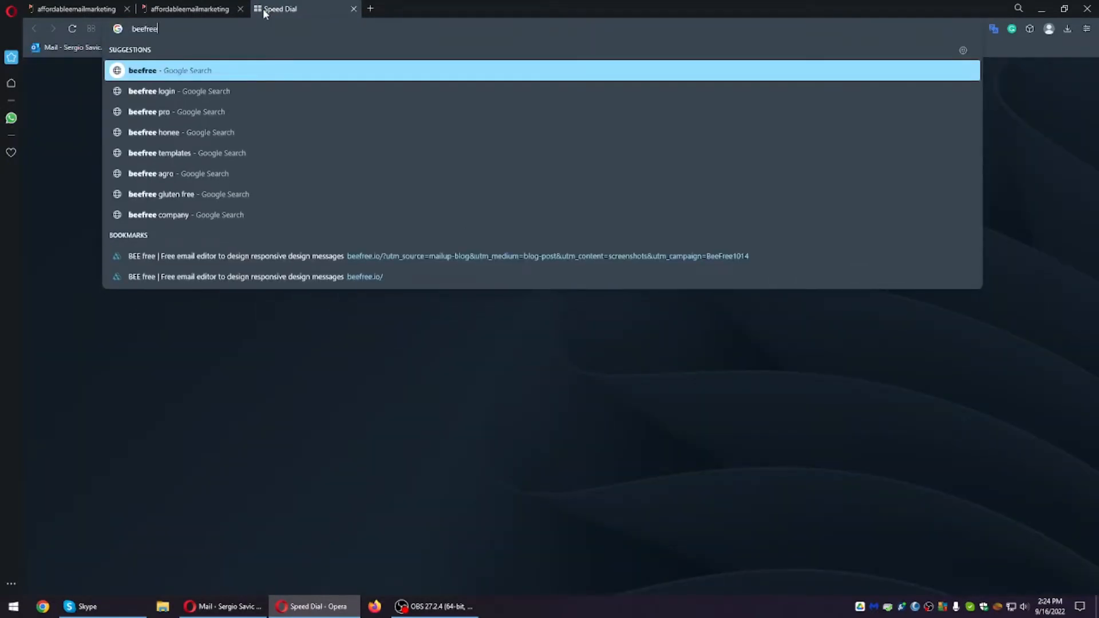
key(Return)
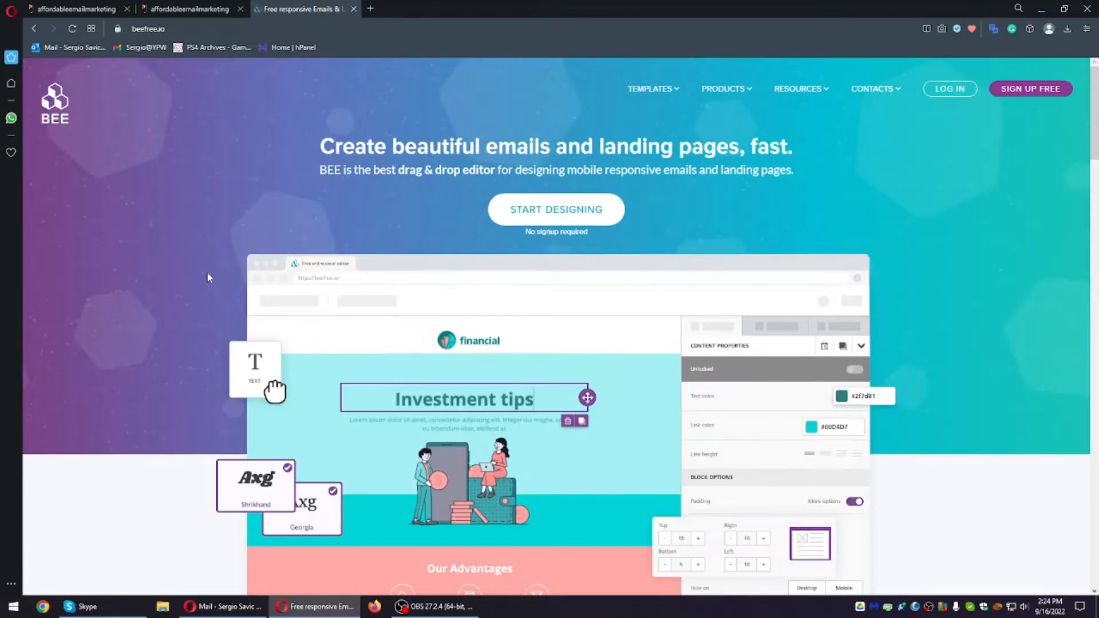
scroll(144, 305, down, 5)
scroll(145, 304, down, 5)
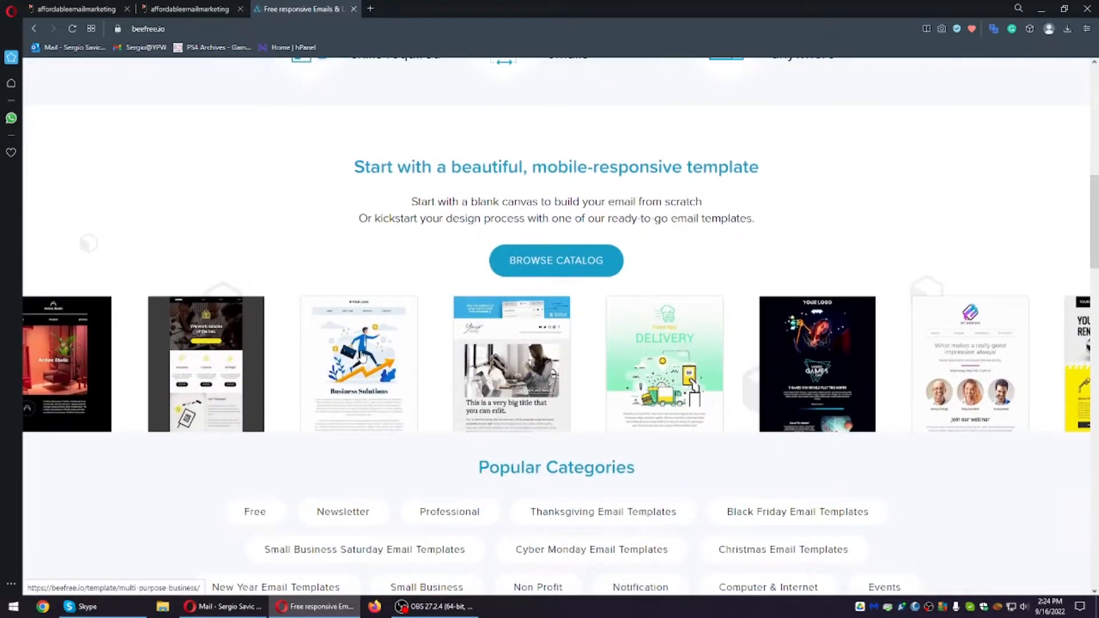
Step: Open the Multi Purpose Business email template and look through its full preview
click(361, 355)
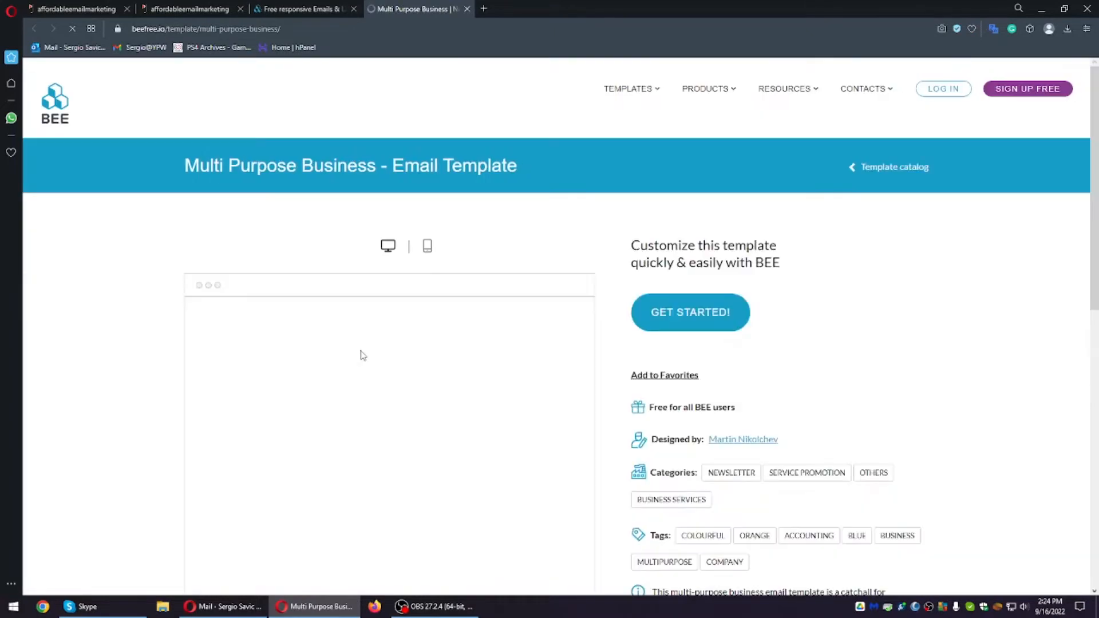
scroll(246, 360, down, 15)
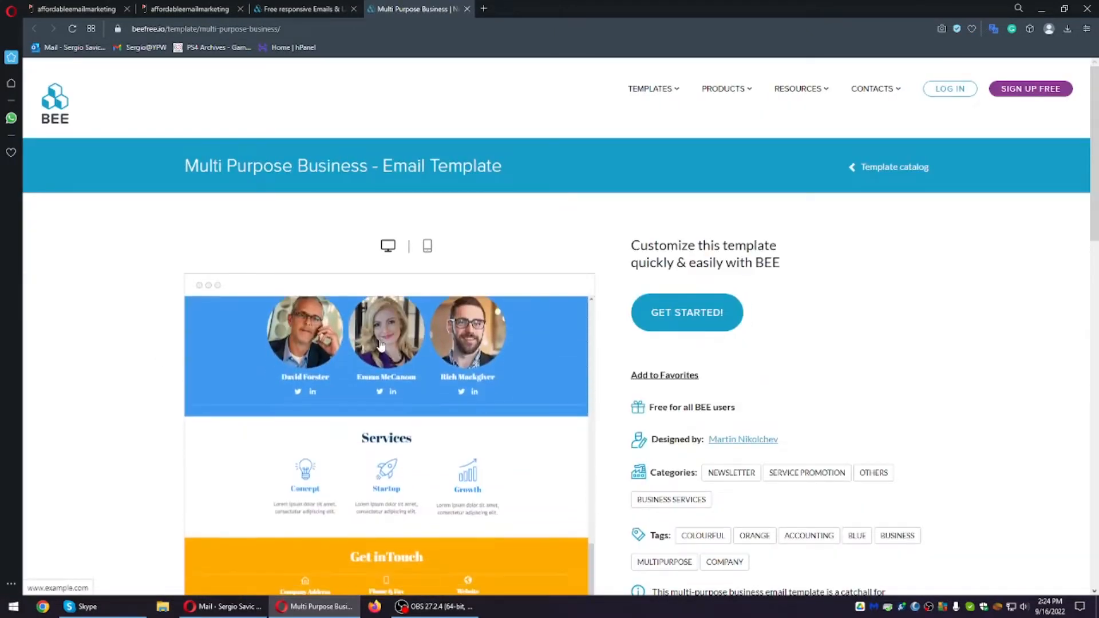
scroll(387, 350, down, 2)
scroll(392, 355, up, 8)
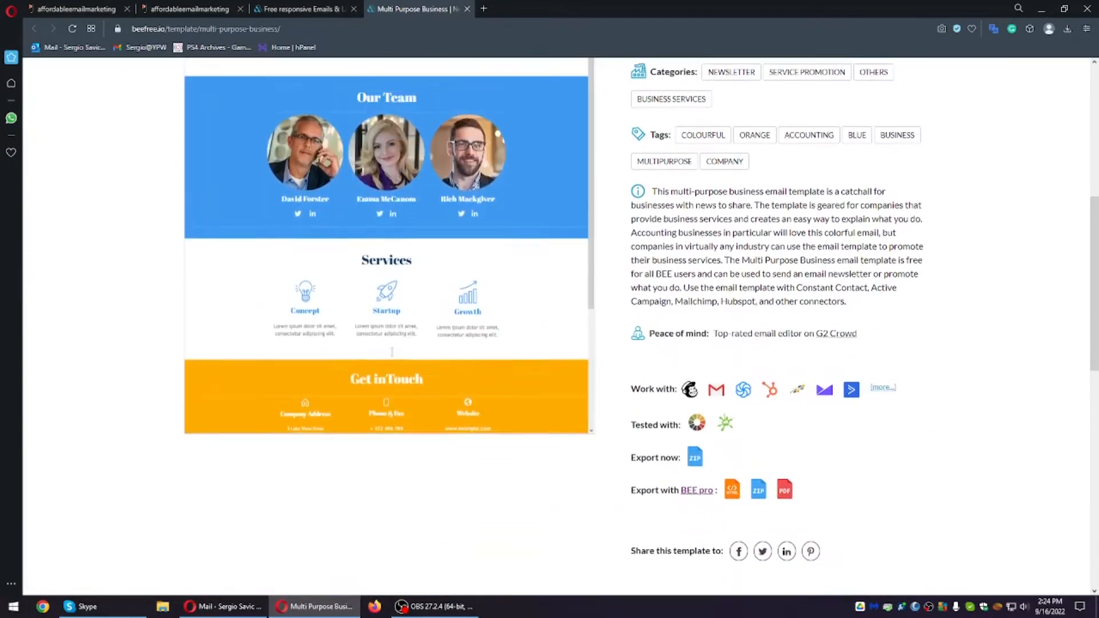
scroll(422, 300, up, 8)
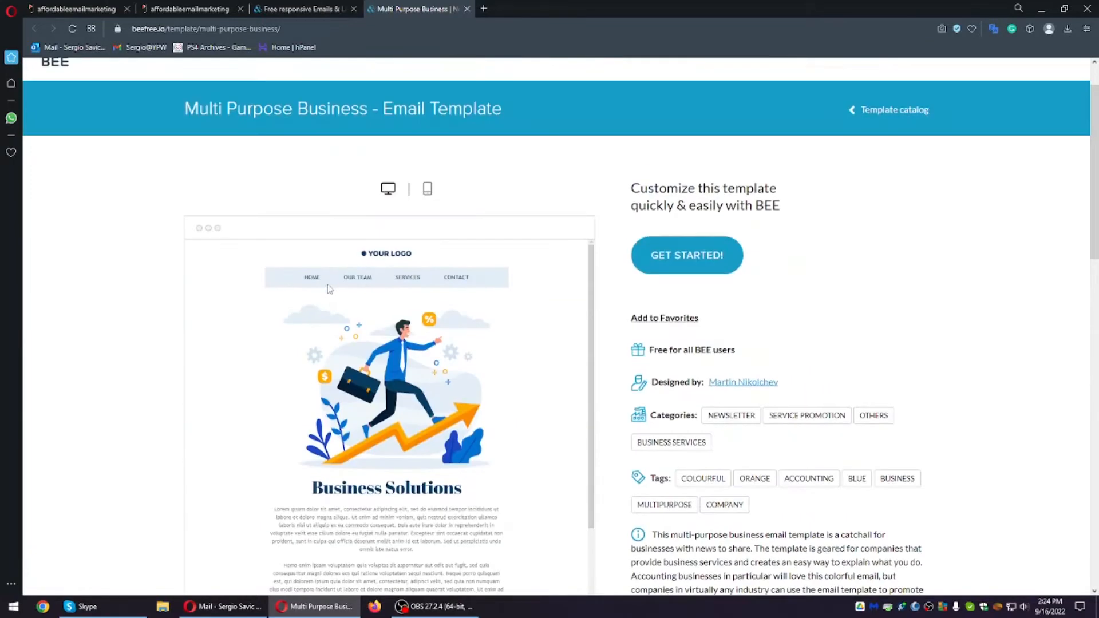
scroll(330, 322, down, 5)
scroll(330, 322, down, 6)
Step: Return to the BEE home page and look over the template showcase and popular categories
click(343, 6)
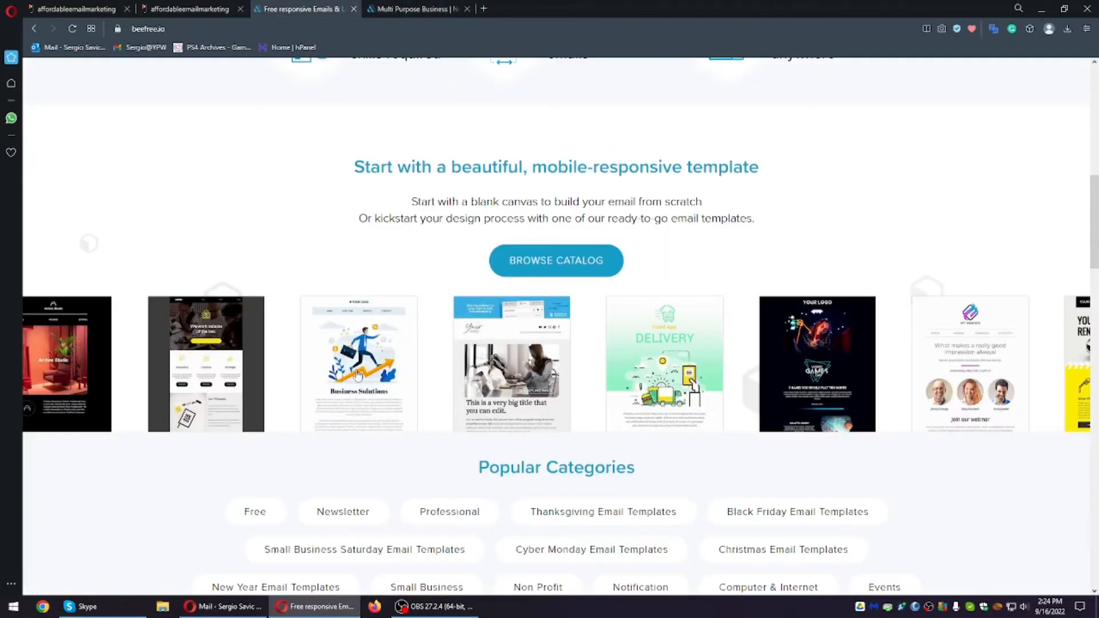
scroll(854, 395, down, 3)
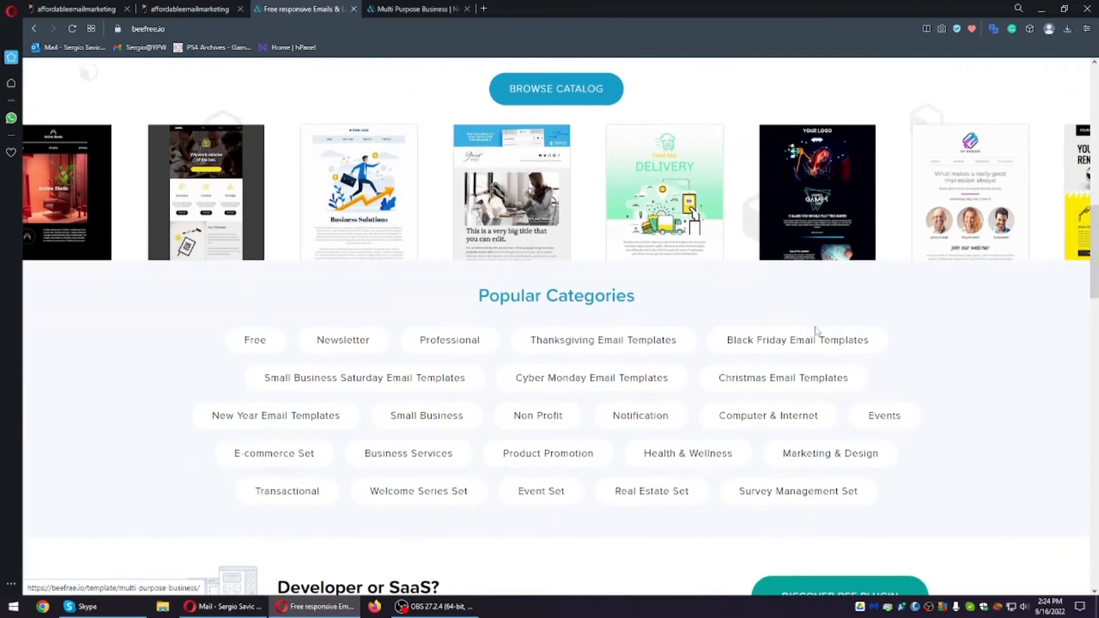
scroll(736, 346, up, 5)
scroll(350, 502, down, 2)
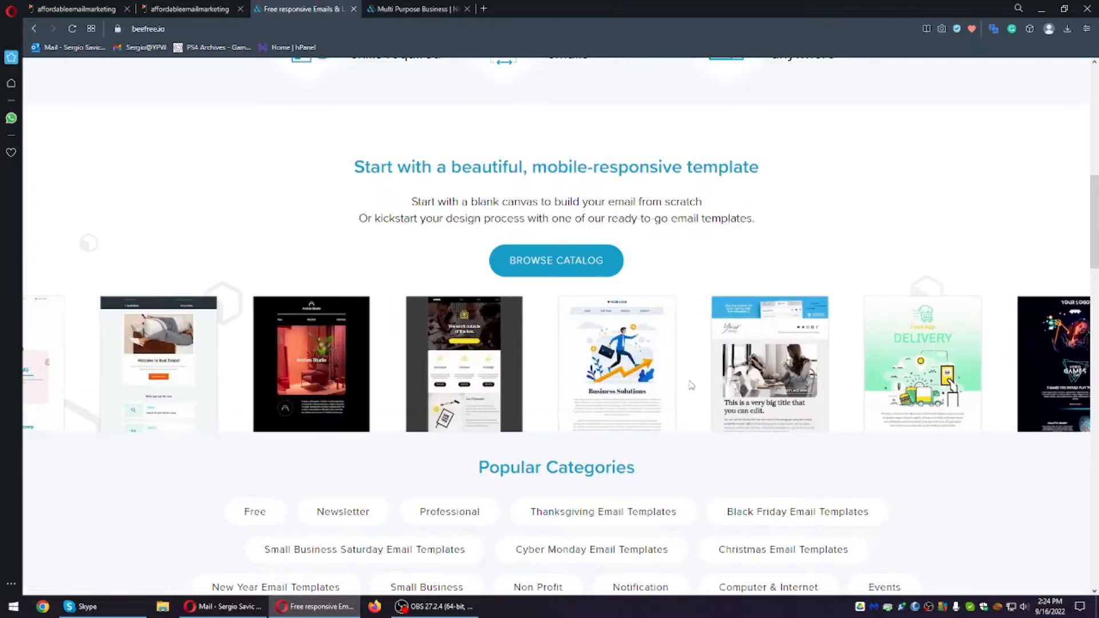
scroll(559, 488, down, 2)
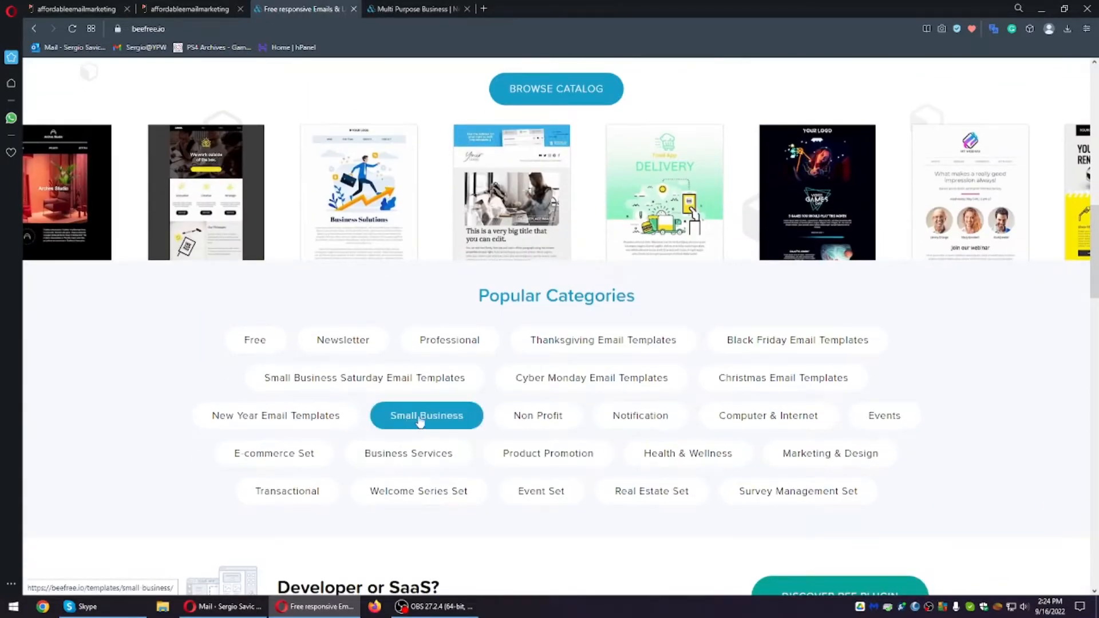
Step: Open BEE's Small Business email template category and browse the designs, closing the Multi Purpose Business template page
scroll(442, 420, down, 5)
scroll(437, 324, up, 3)
click(433, 308)
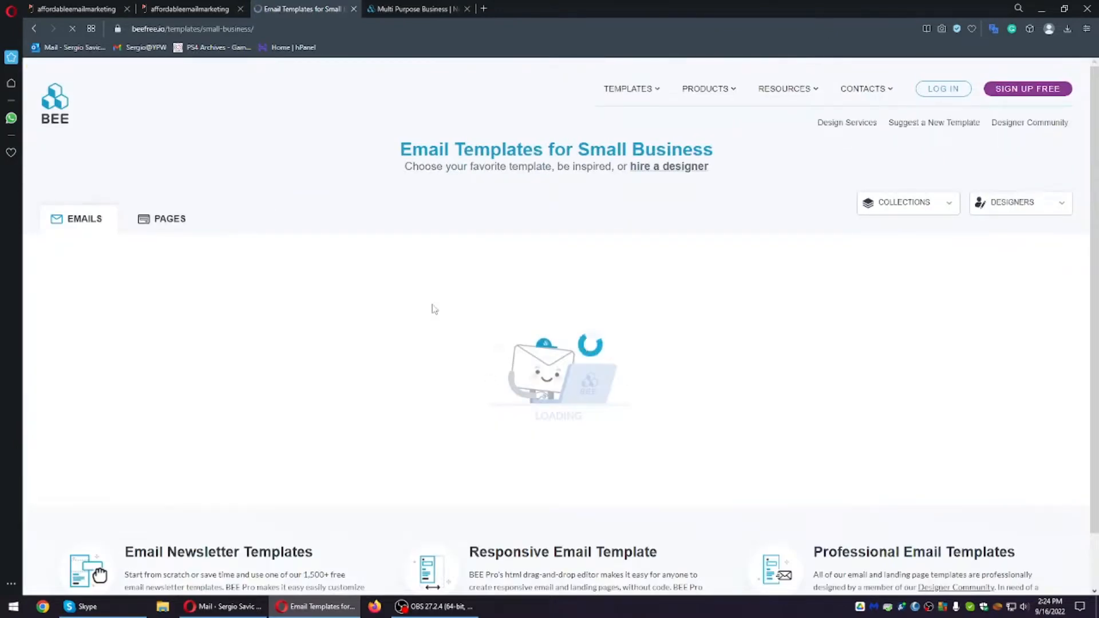
middle_click(408, 5)
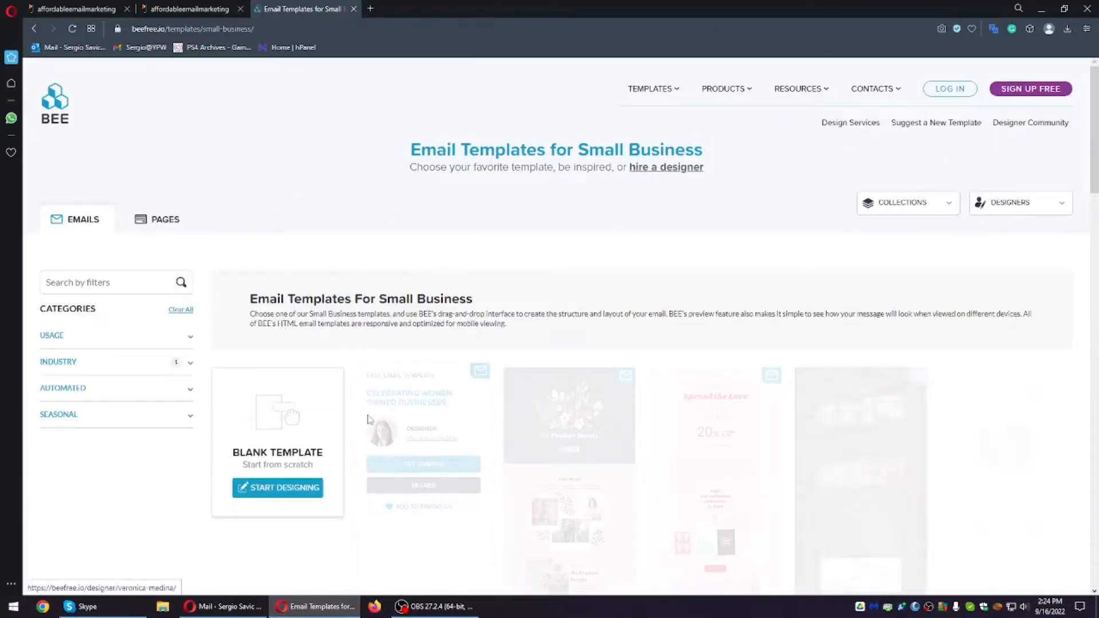
scroll(389, 394, down, 3)
scroll(390, 394, down, 3)
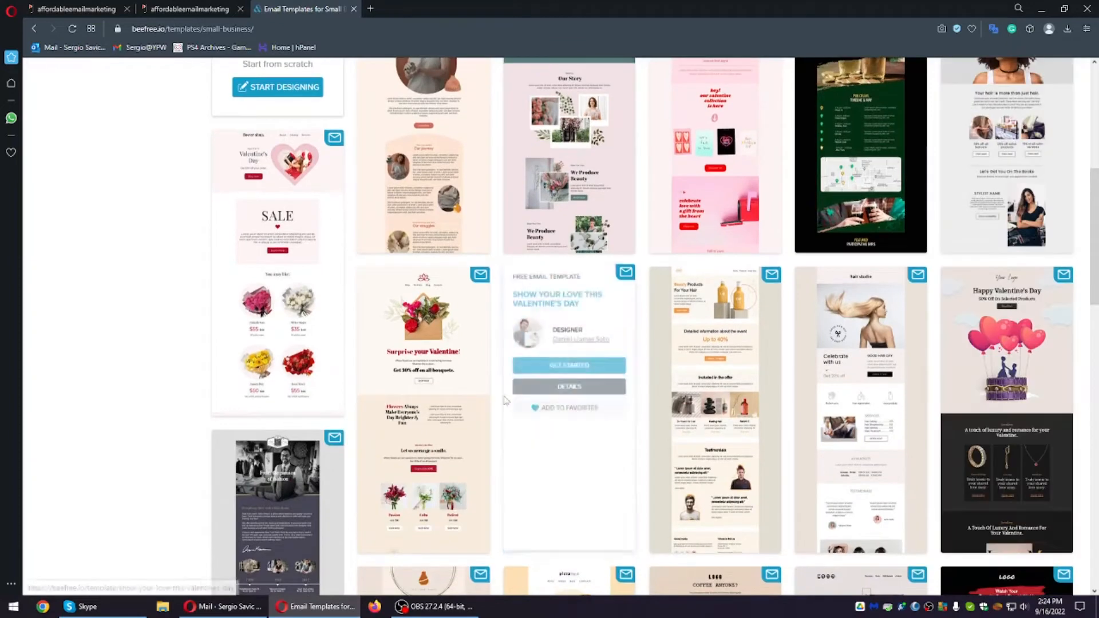
scroll(1013, 390, down, 3)
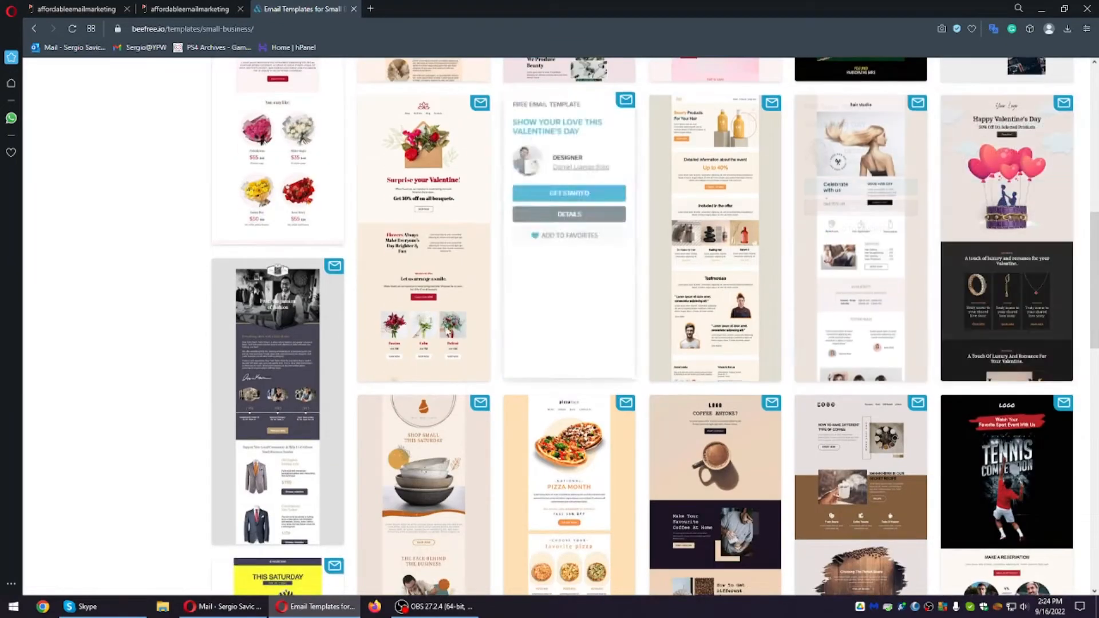
click(192, 9)
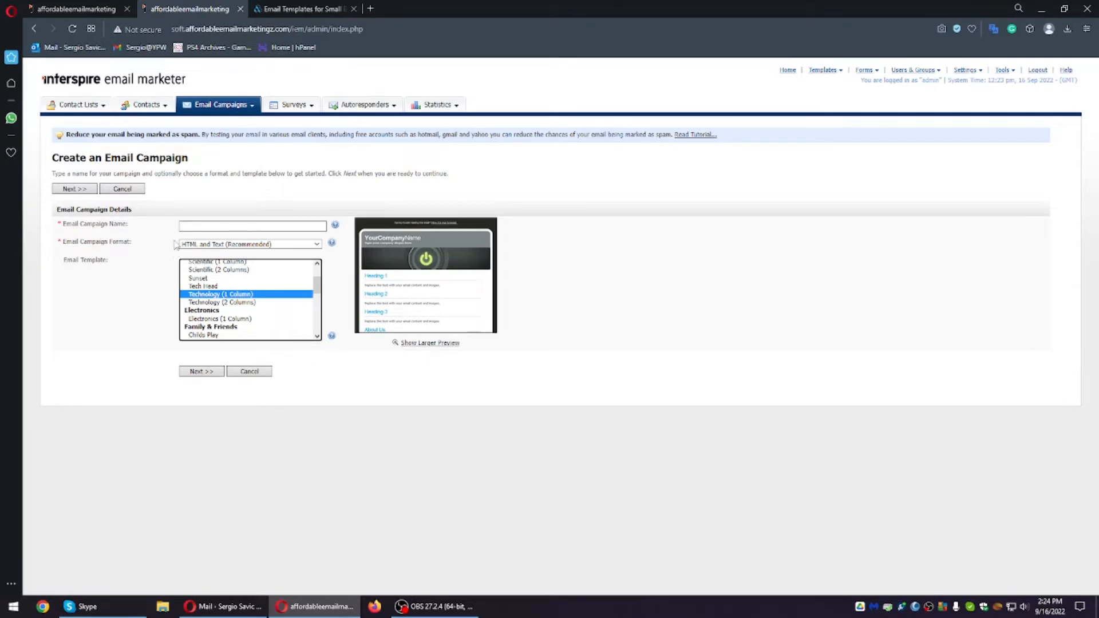
click(298, 9)
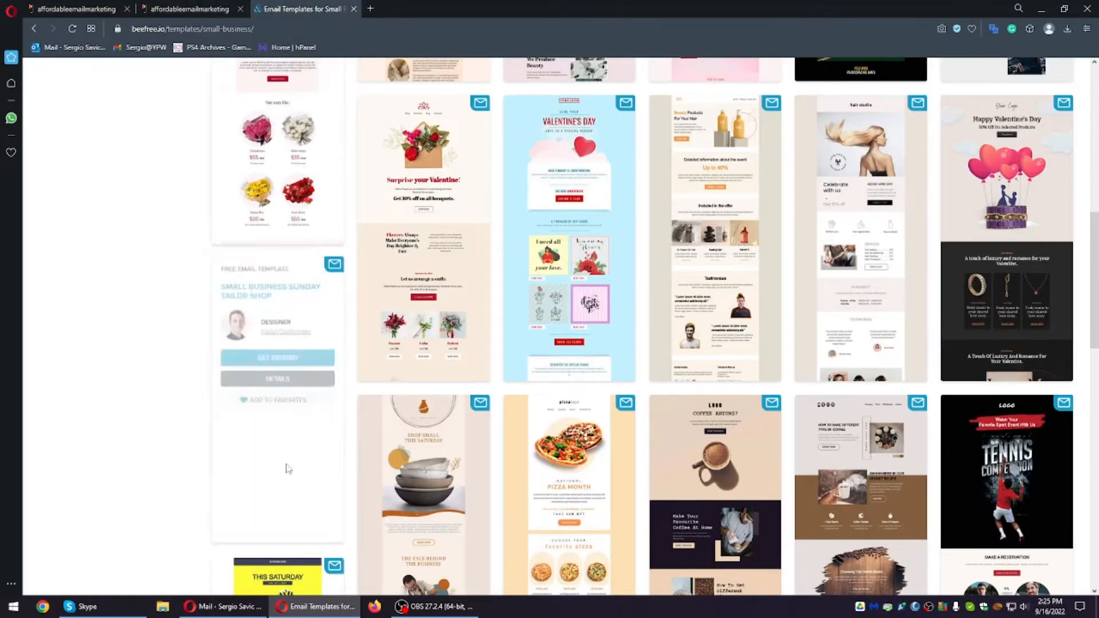
scroll(561, 409, down, 1)
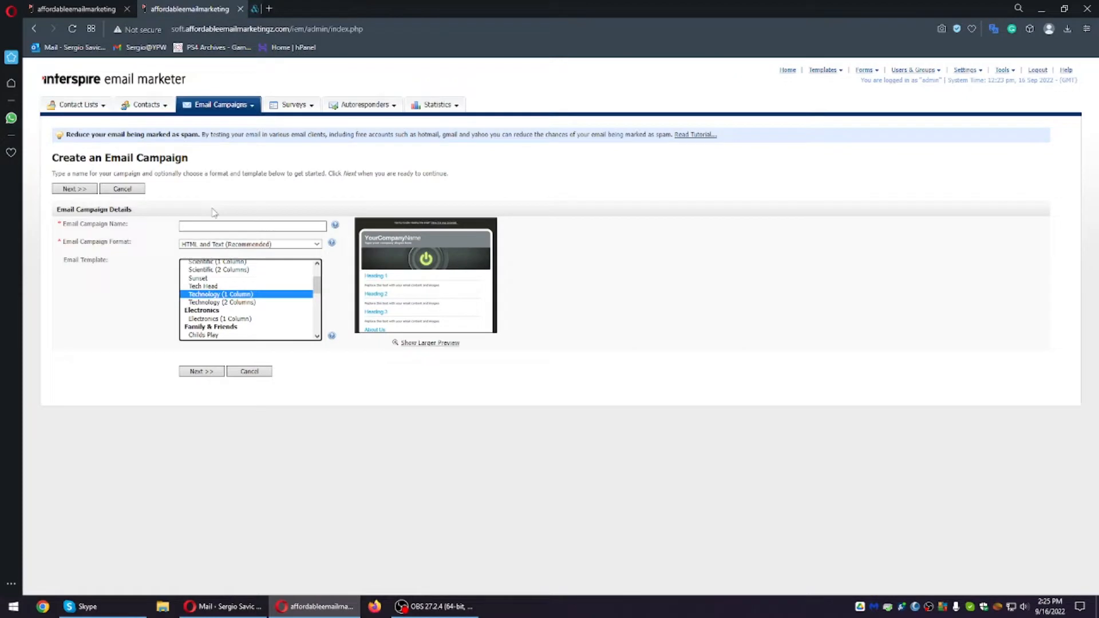
Step: Close the BEE template page and choose No Template for the new email campaign
click(354, 8)
scroll(221, 297, up, 2)
scroll(221, 297, up, 1)
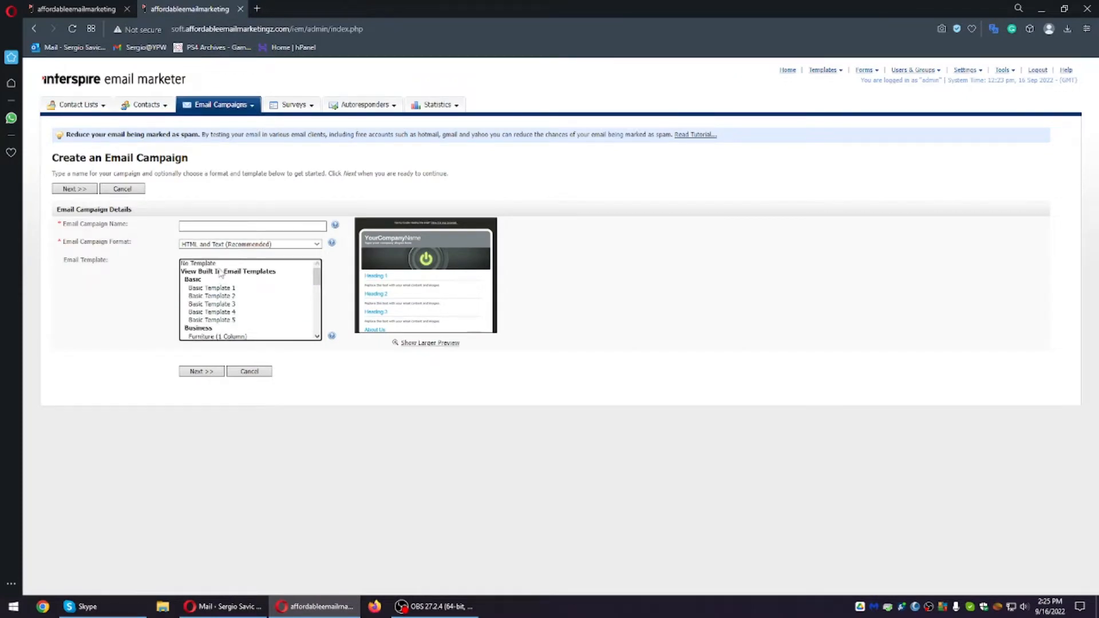
click(217, 264)
click(202, 372)
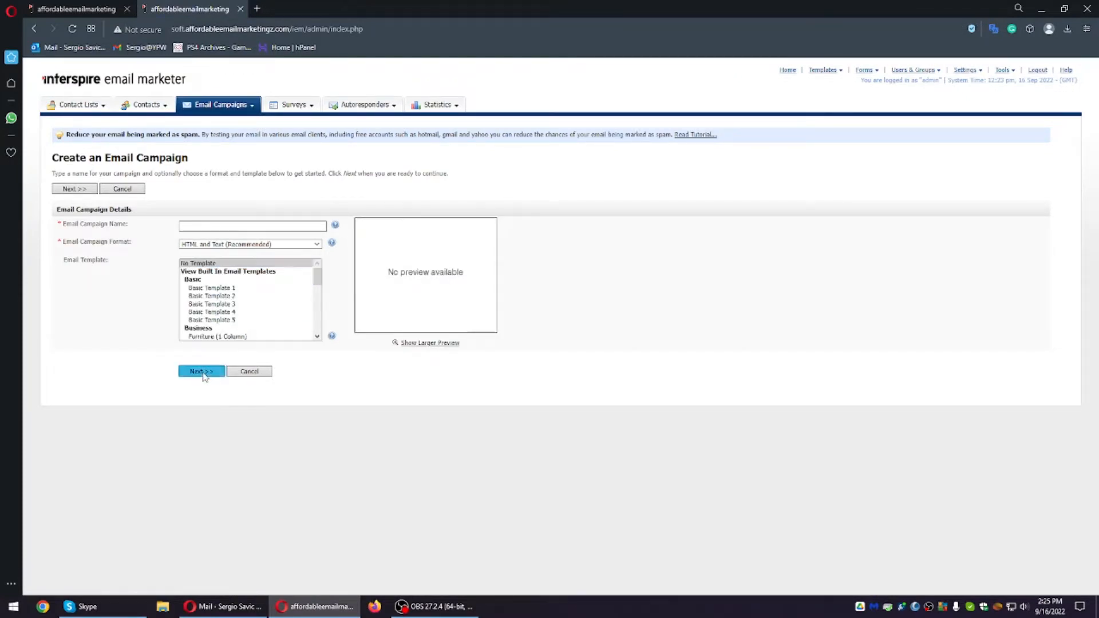
click(661, 84)
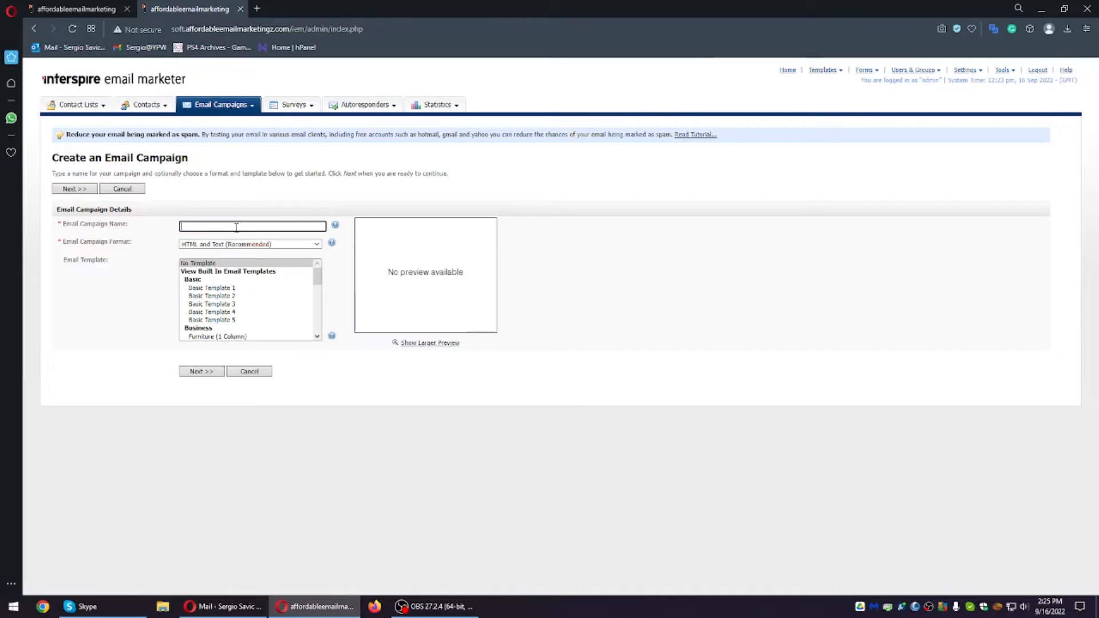
Step: Name the email campaign "Realtor" and continue to its content form
text(Rea)
text(Fi)
text(Realtor)
click(201, 372)
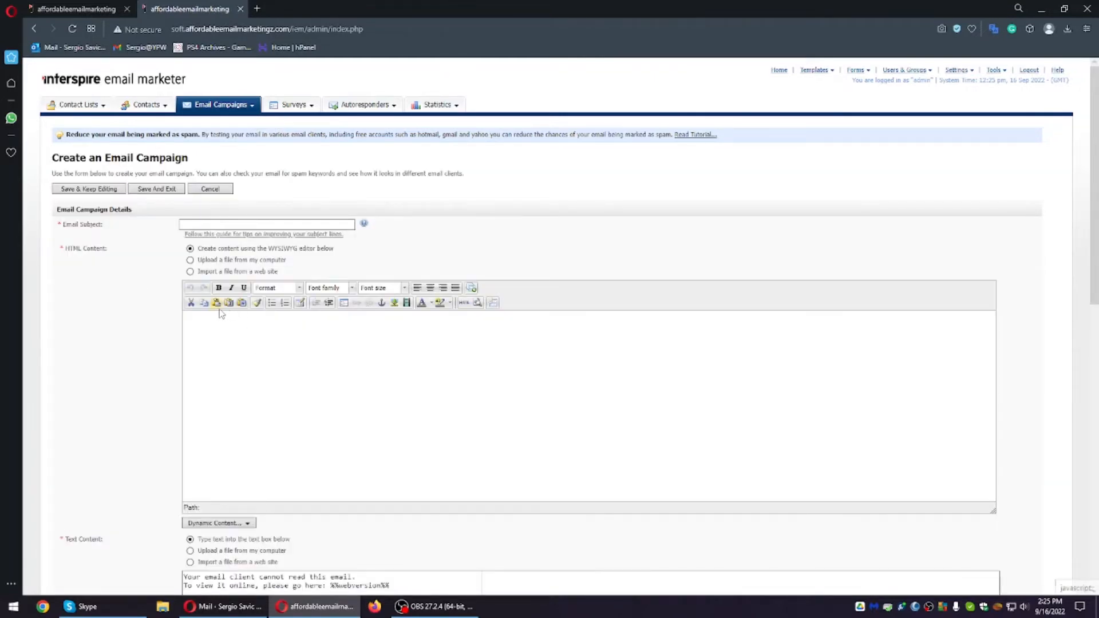
Step: Search Google for easylendingusa.com in a new browser tab and open the Easy Lending USA home page
click(208, 224)
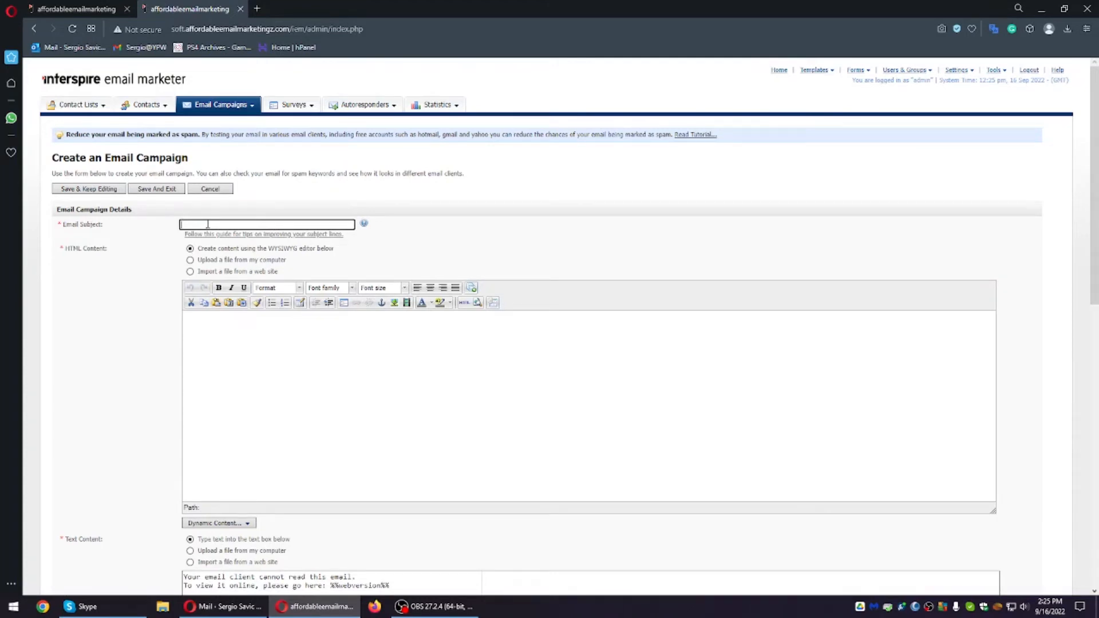
click(266, 368)
click(240, 225)
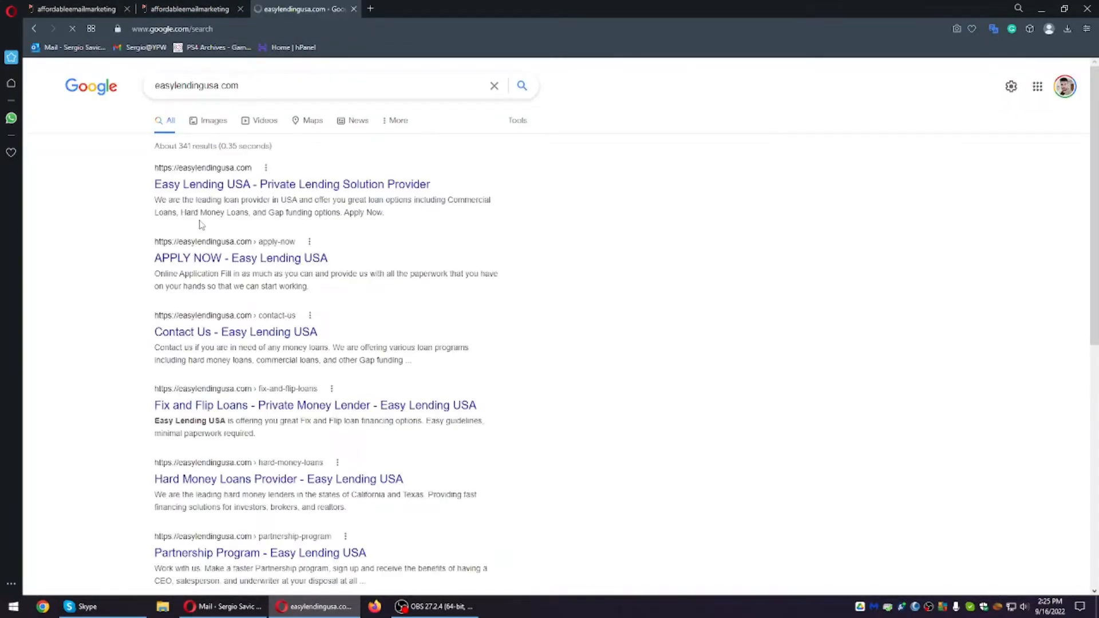
click(246, 184)
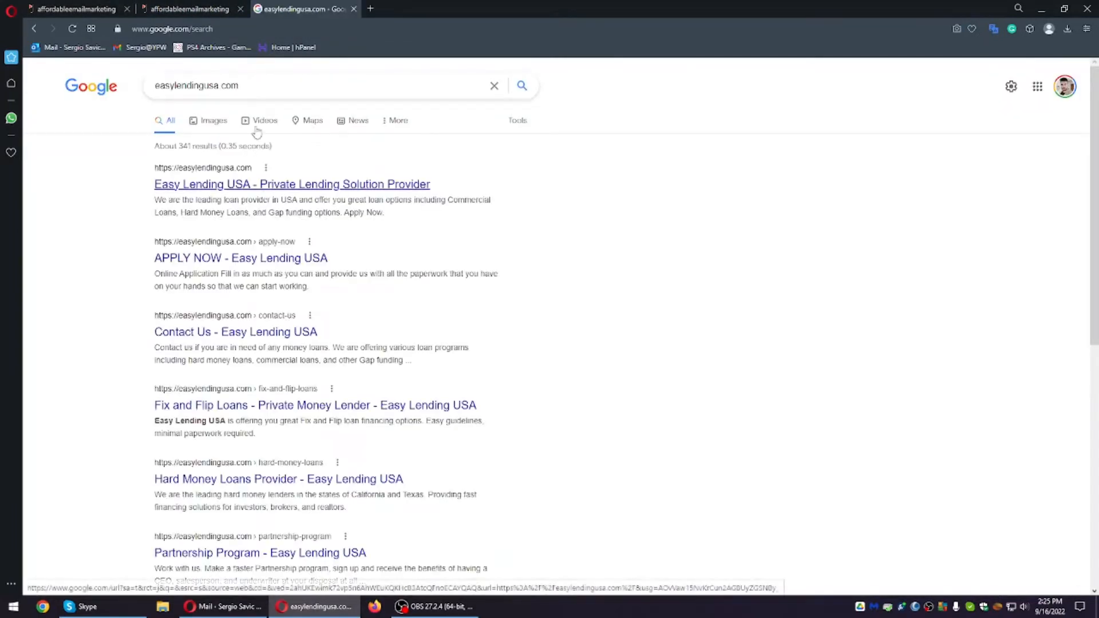
Step: Look over the Easy Lending USA home page, including its loan programs, as reference for the campaign
click(189, 8)
click(297, 8)
click(184, 8)
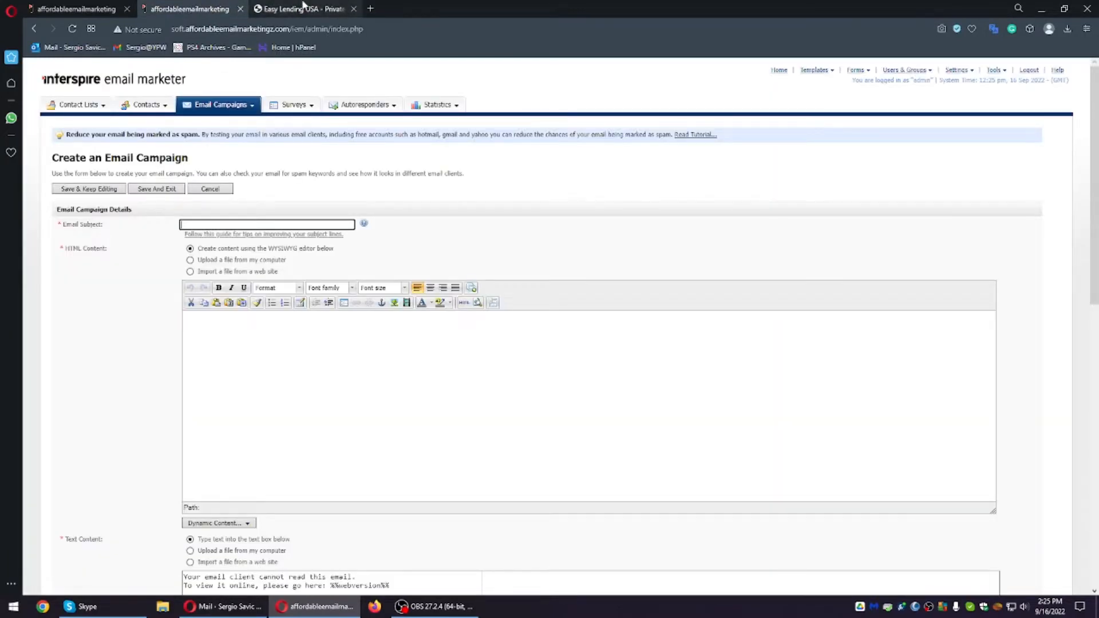
click(298, 9)
click(245, 28)
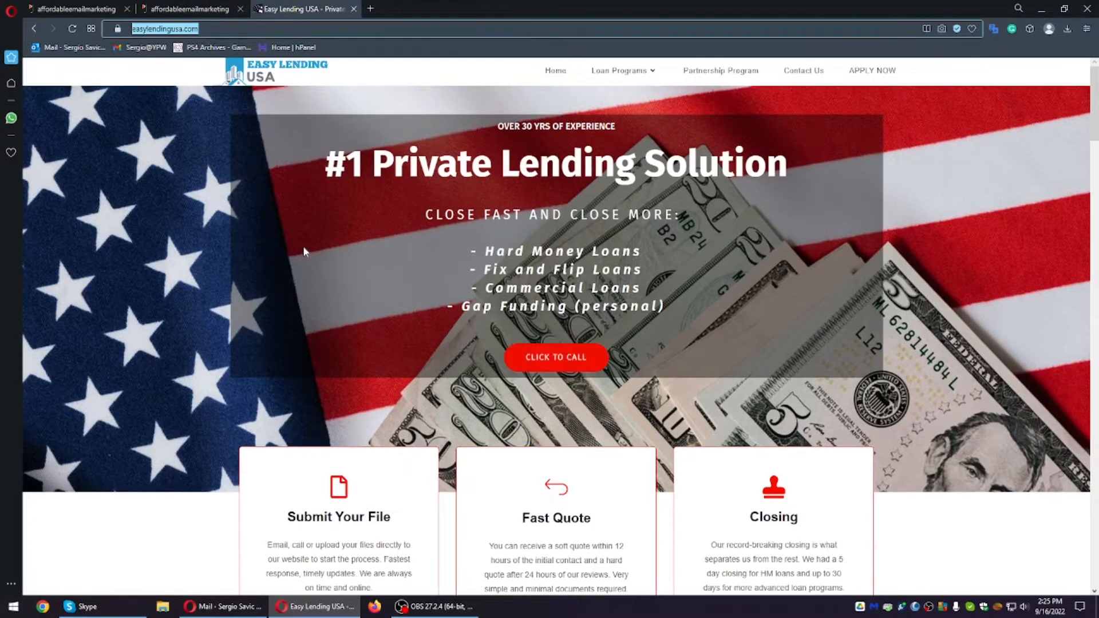
click(198, 247)
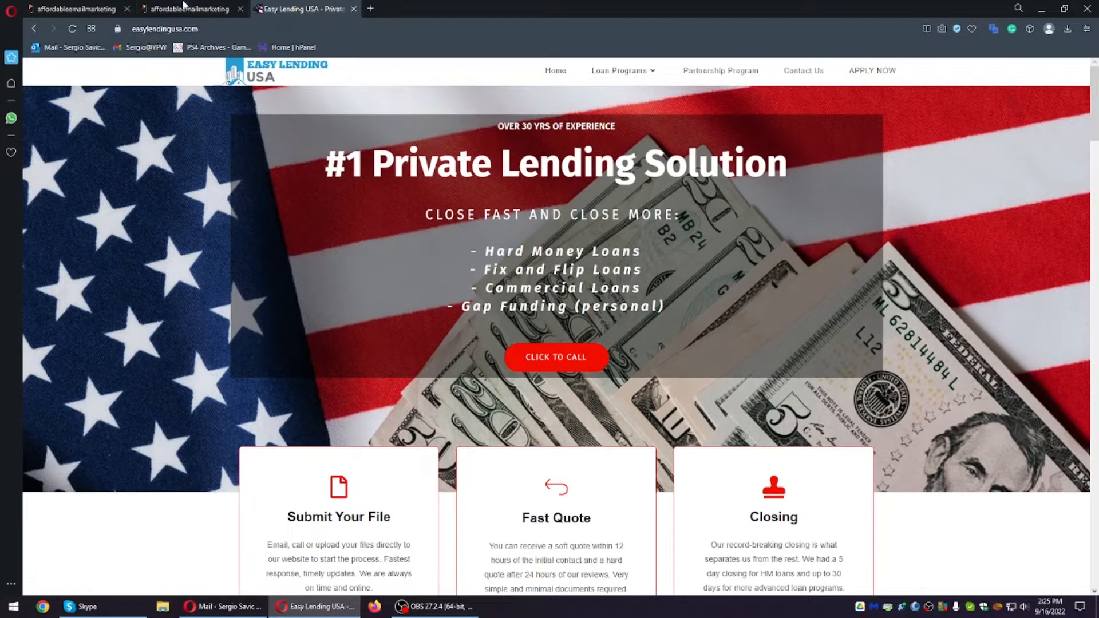
click(183, 7)
click(269, 8)
click(255, 22)
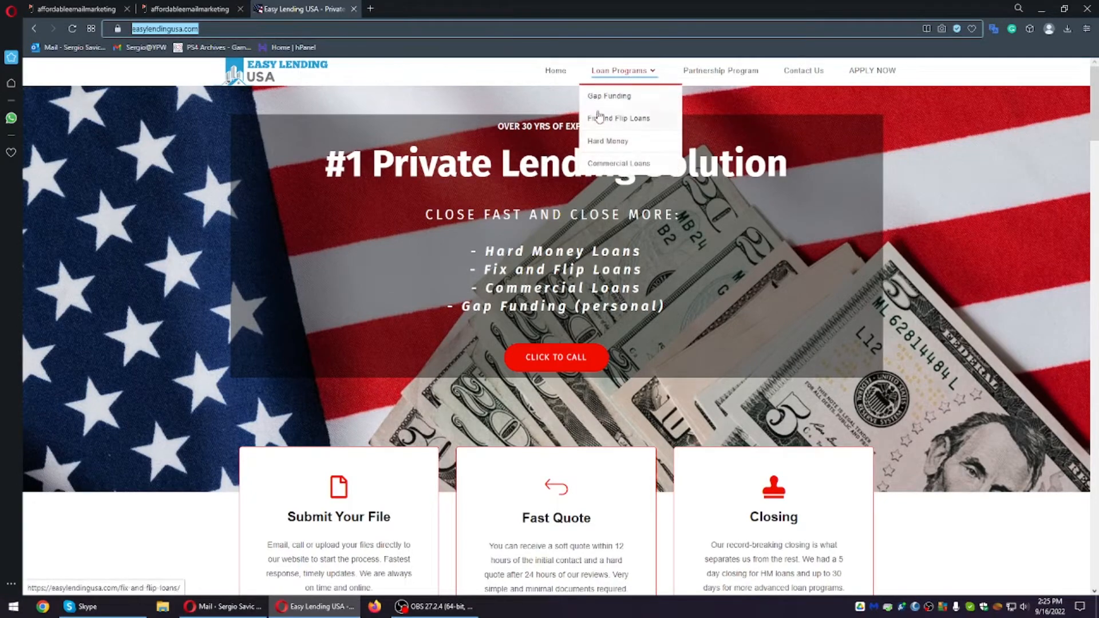
click(300, 30)
scroll(304, 383, down, 20)
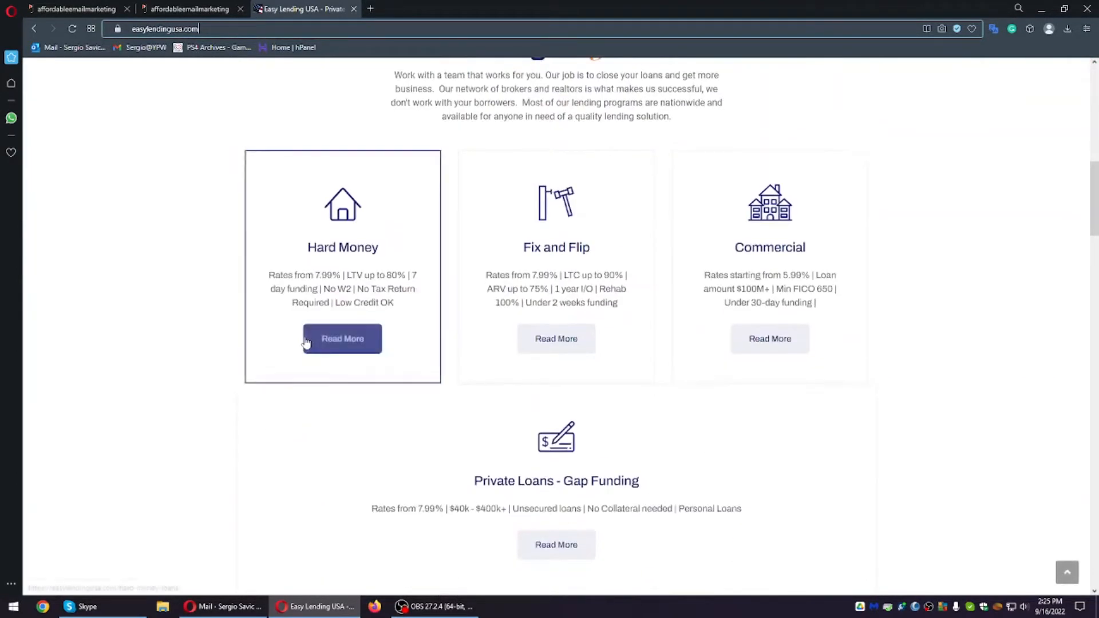
scroll(302, 358, up, 18)
scroll(302, 358, up, 2)
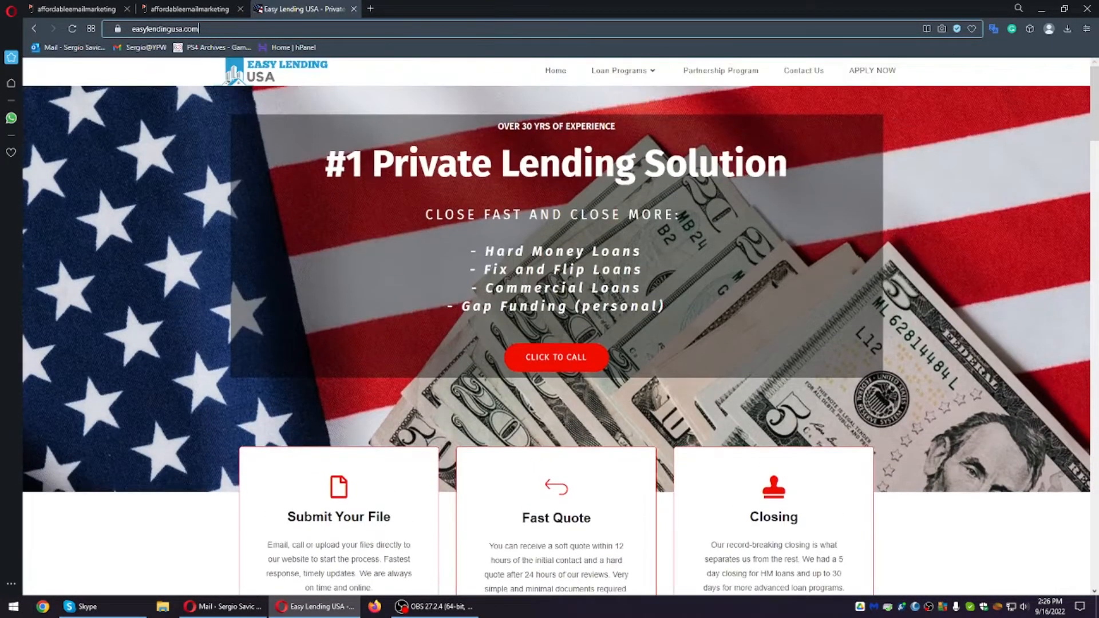
Step: Copy the easylendingusa.com address and go through the lender's home page once more
triple_click(199, 29)
key(ctrl+c)
click(202, 9)
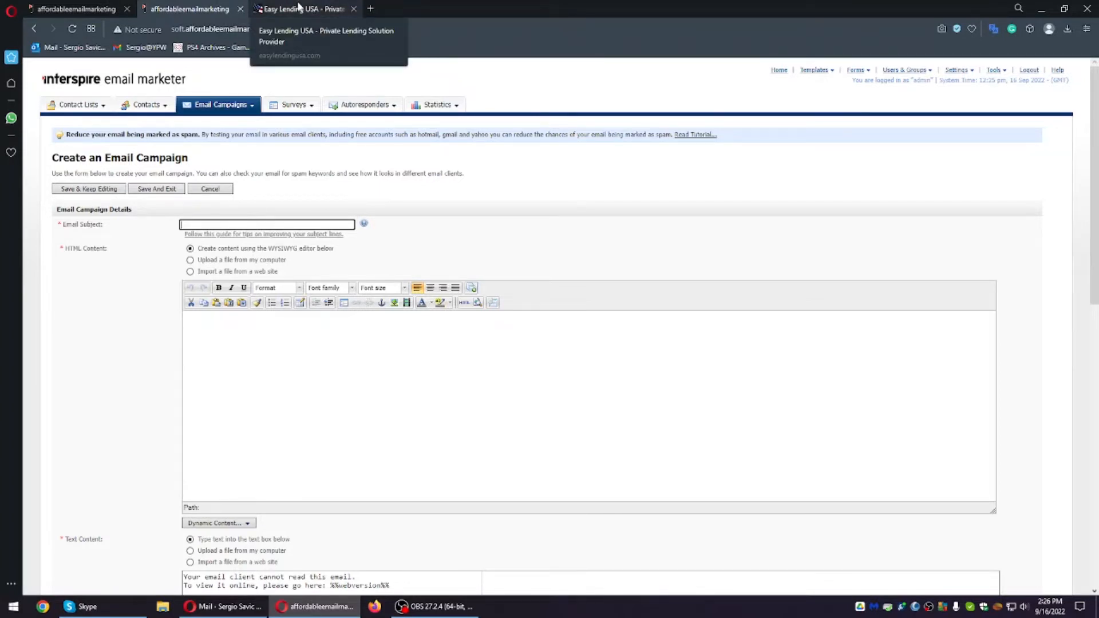
click(282, 6)
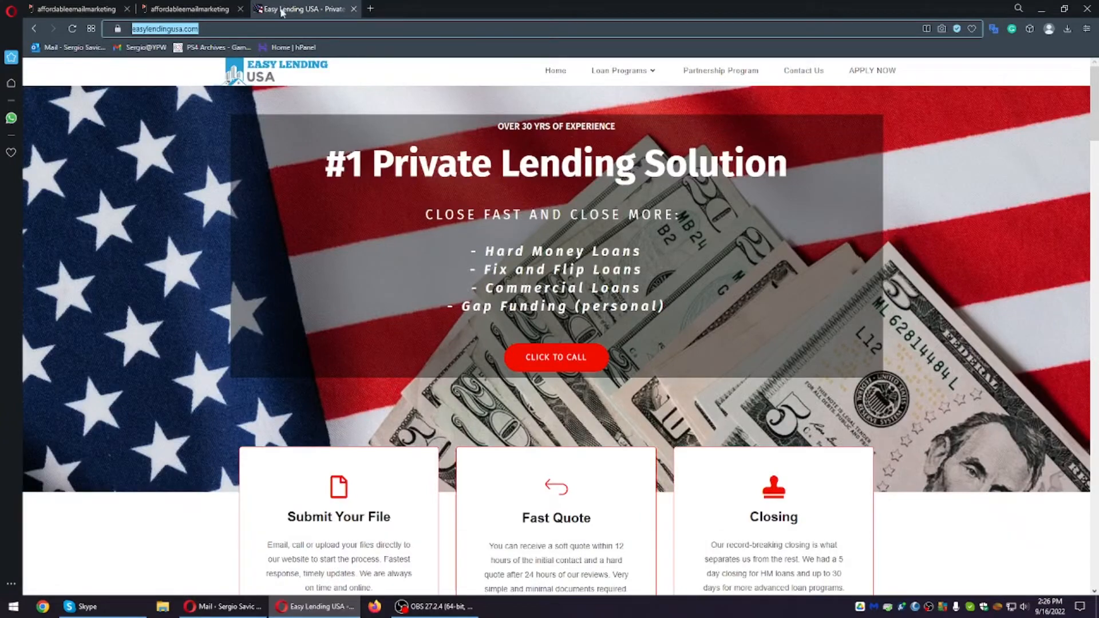
scroll(538, 389, down, 6)
scroll(520, 424, up, 6)
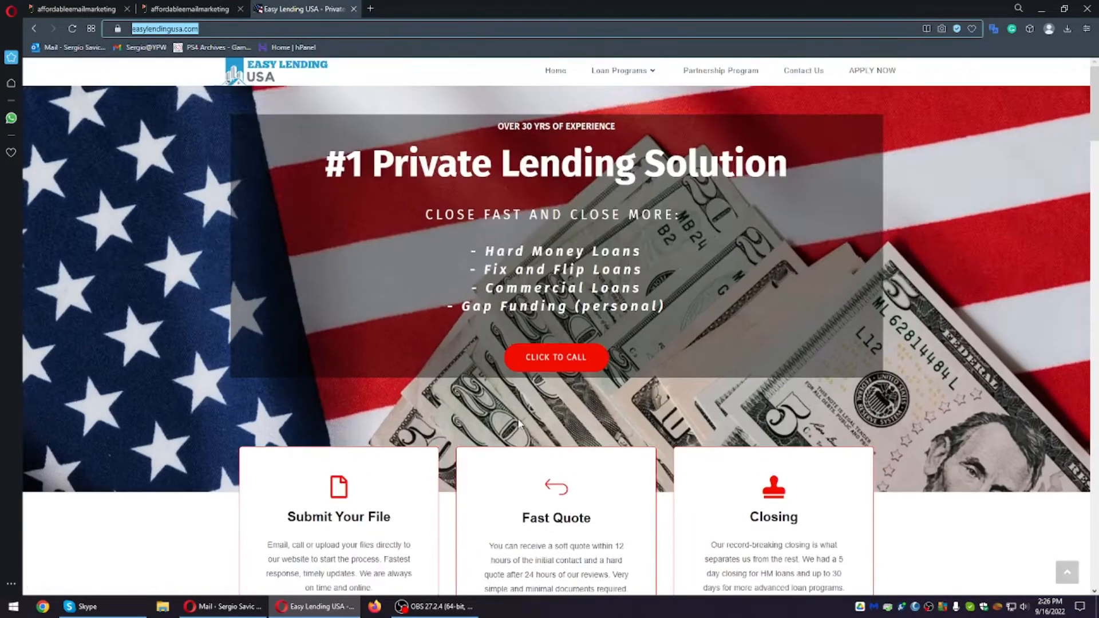
scroll(520, 424, down, 10)
scroll(520, 424, up, 10)
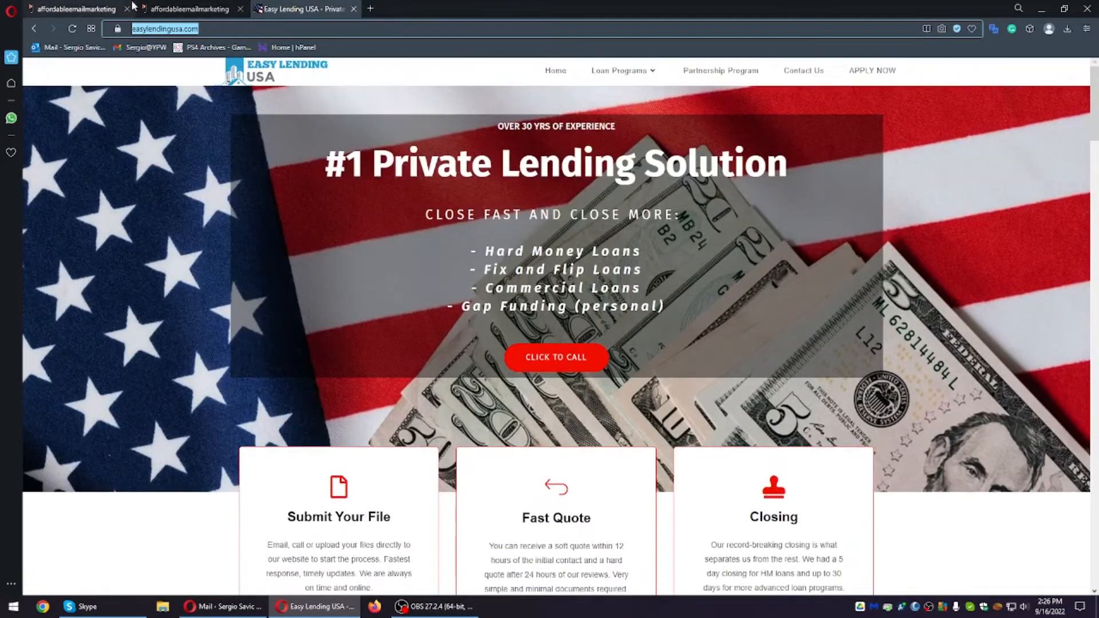
click(131, 7)
click(284, 9)
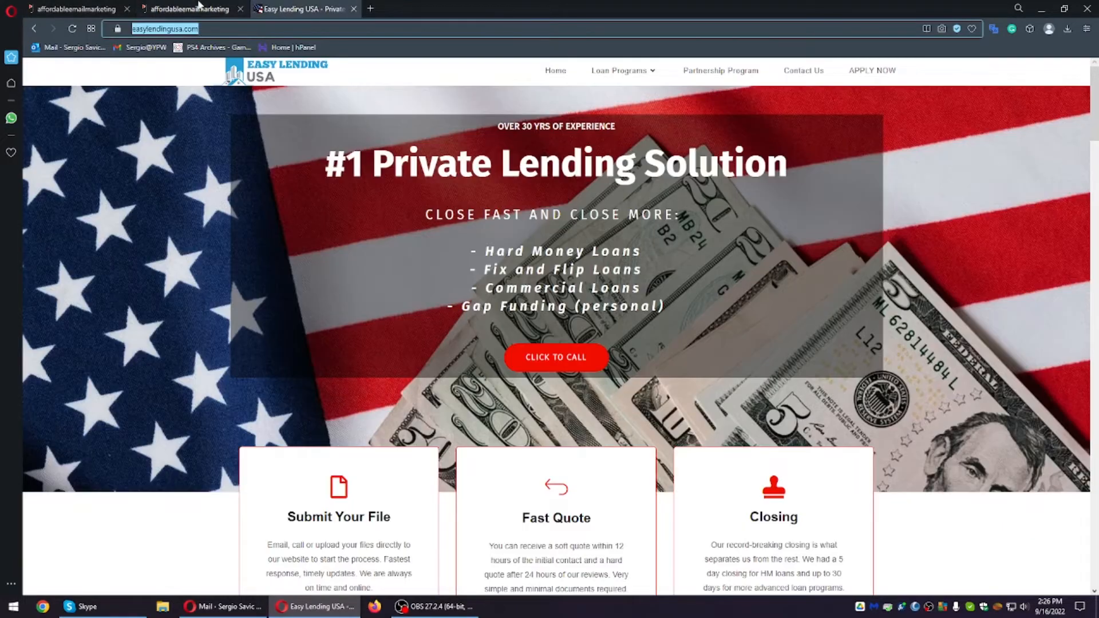
Step: Return to the email campaign and set the email subject to "Easy Lending , Easy Funding"
click(199, 11)
click(241, 225)
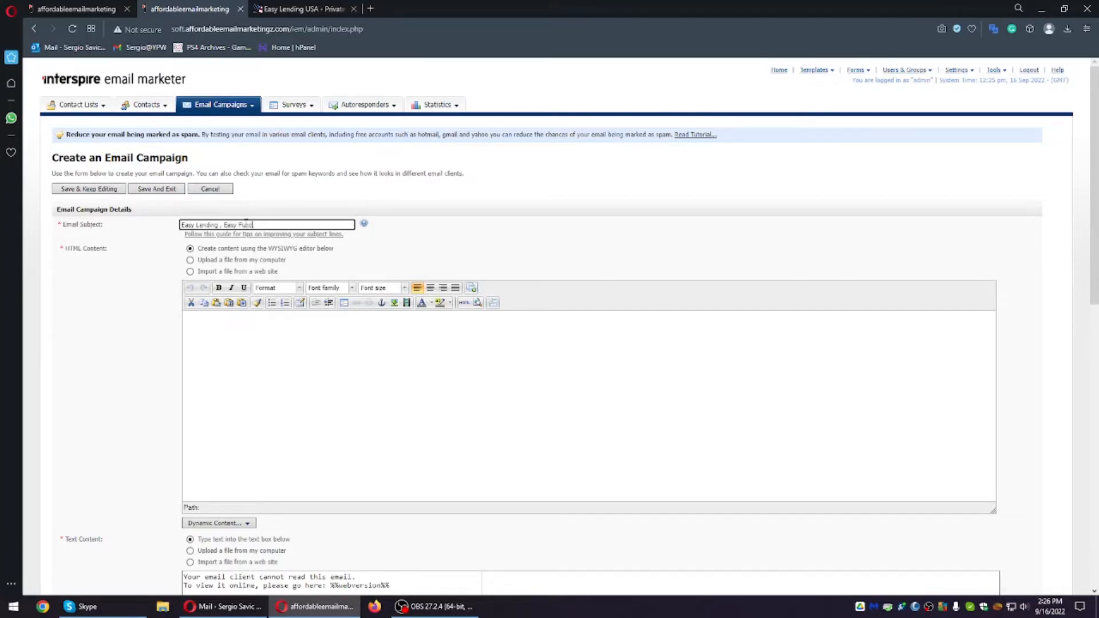
key(BackSpace)
key(BackSpace)
key(BackSpace)
key(BackSpace)
key(BackSpace)
text(nding)
Step: Review the campaign form's HTML content editor and text content section before writing the message
scroll(132, 367, down, 3)
scroll(135, 363, up, 3)
click(261, 387)
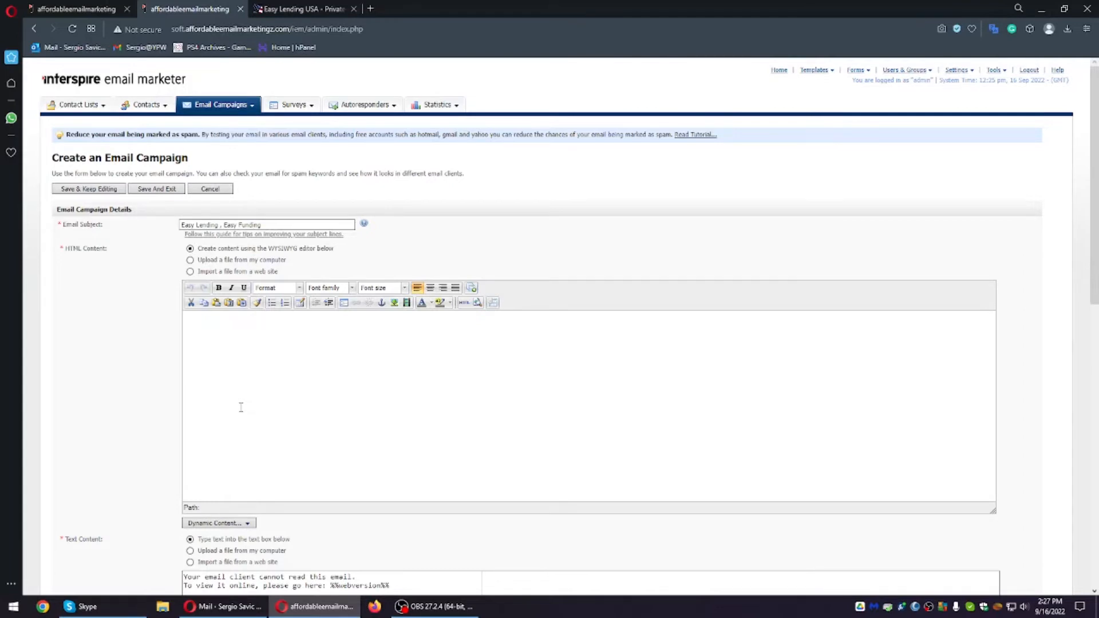
scroll(195, 397, down, 5)
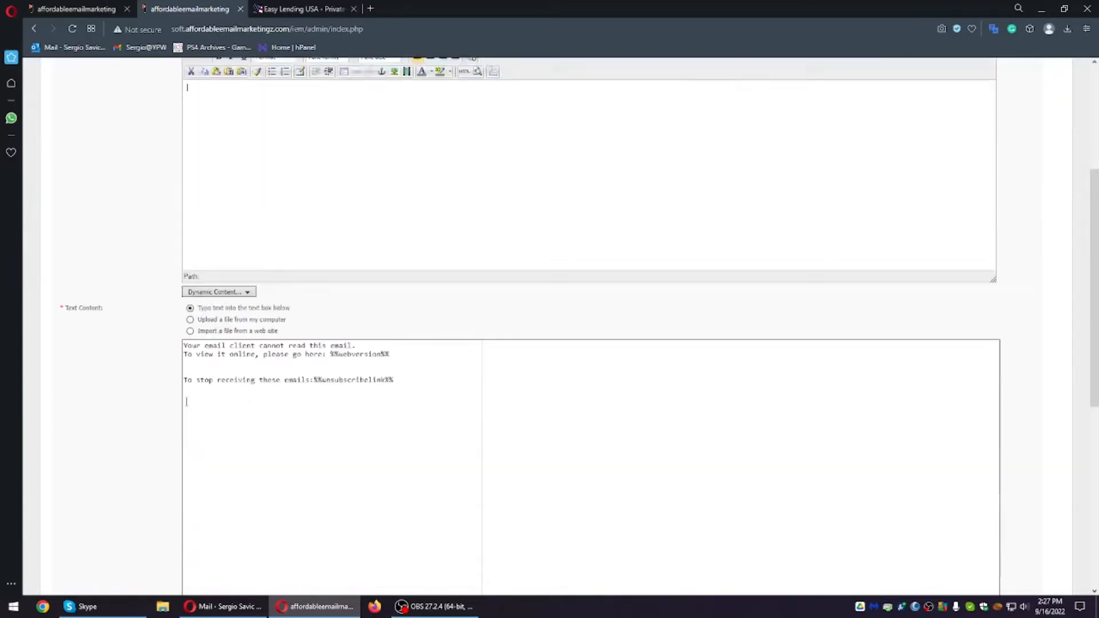
scroll(186, 400, up, 5)
scroll(187, 400, down, 2)
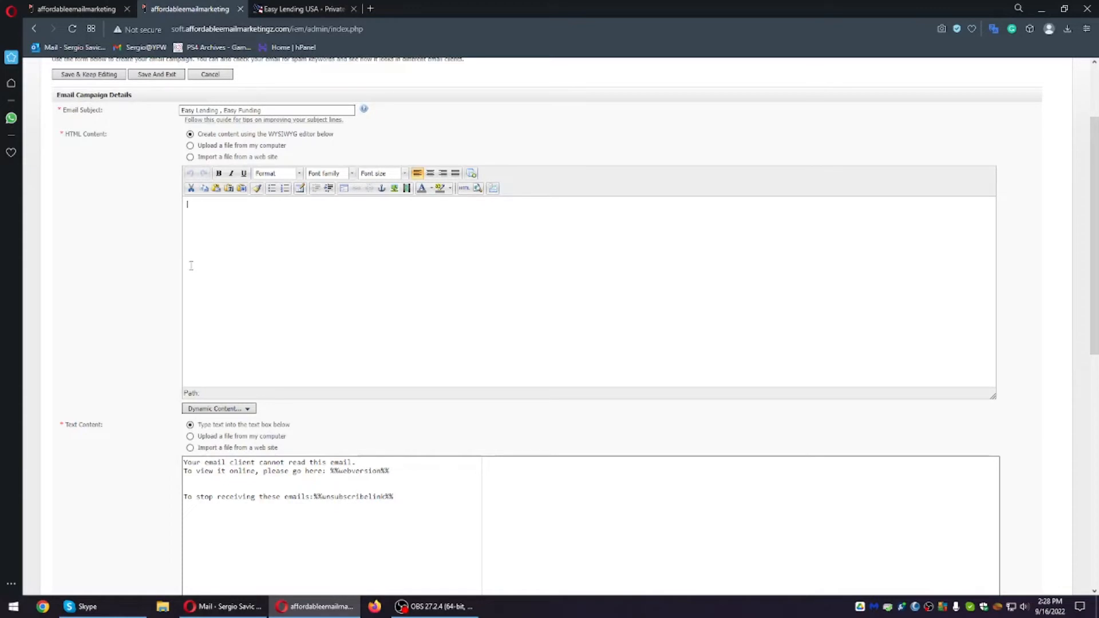
scroll(192, 265, up, 2)
scroll(162, 307, down, 4)
scroll(197, 260, up, 2)
scroll(262, 339, up, 1)
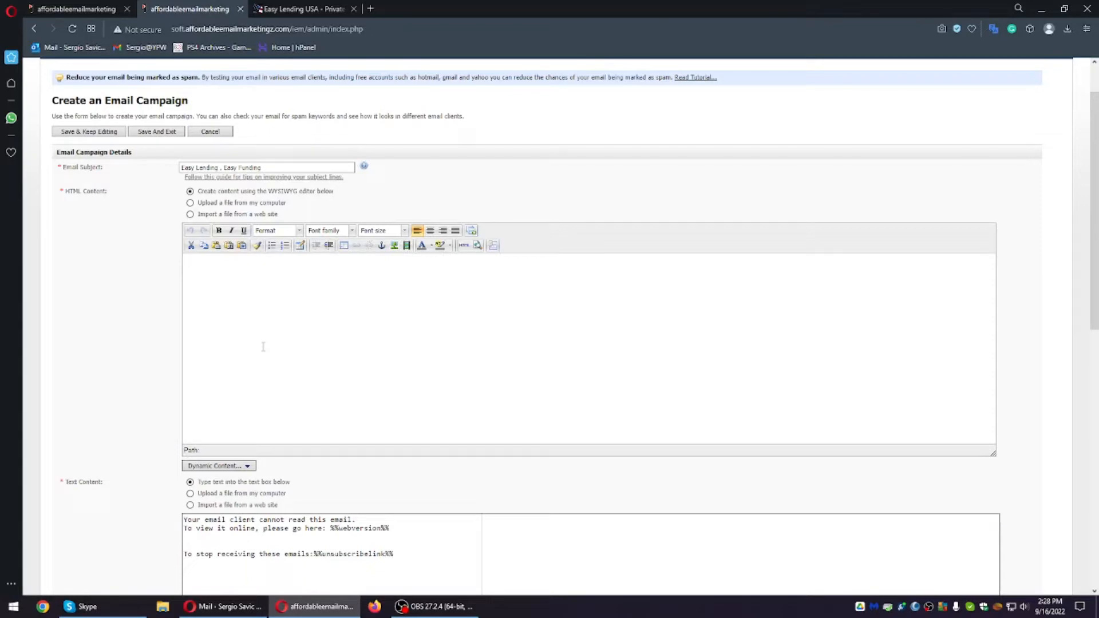
Step: Write in the body "Hello," "I am looking to network with realtors, bankers and anyone else in the real estate industry and see if we can cooperate."
text(Hello,)
key(Return)
text(m looking to network with realtors, bankers and )
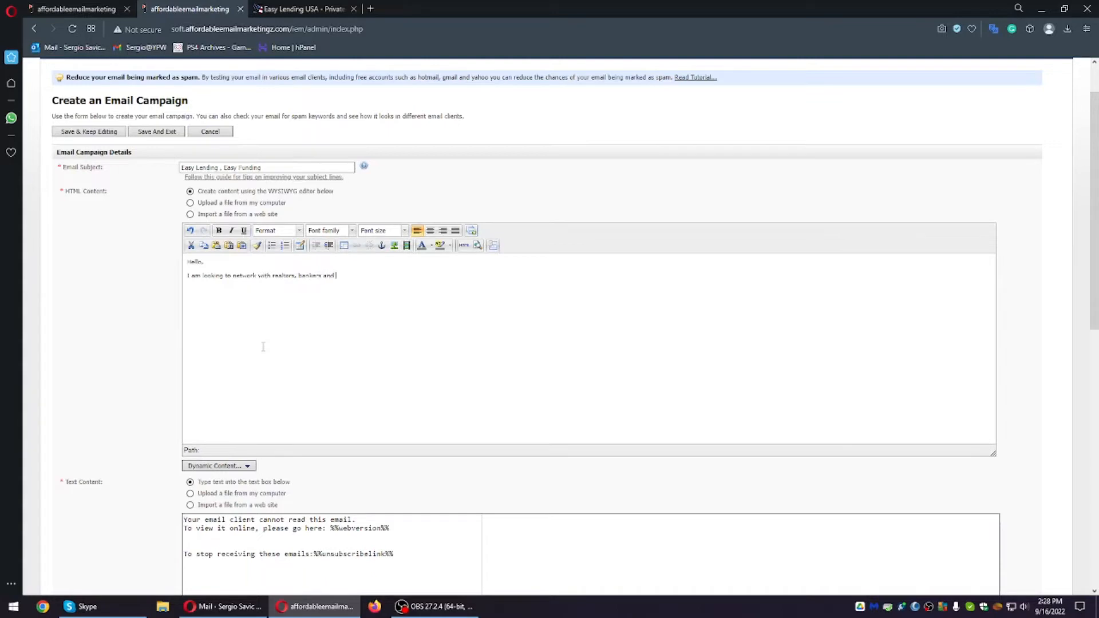
text(anyone else in the real estate industry)
text(and see if we can coo)
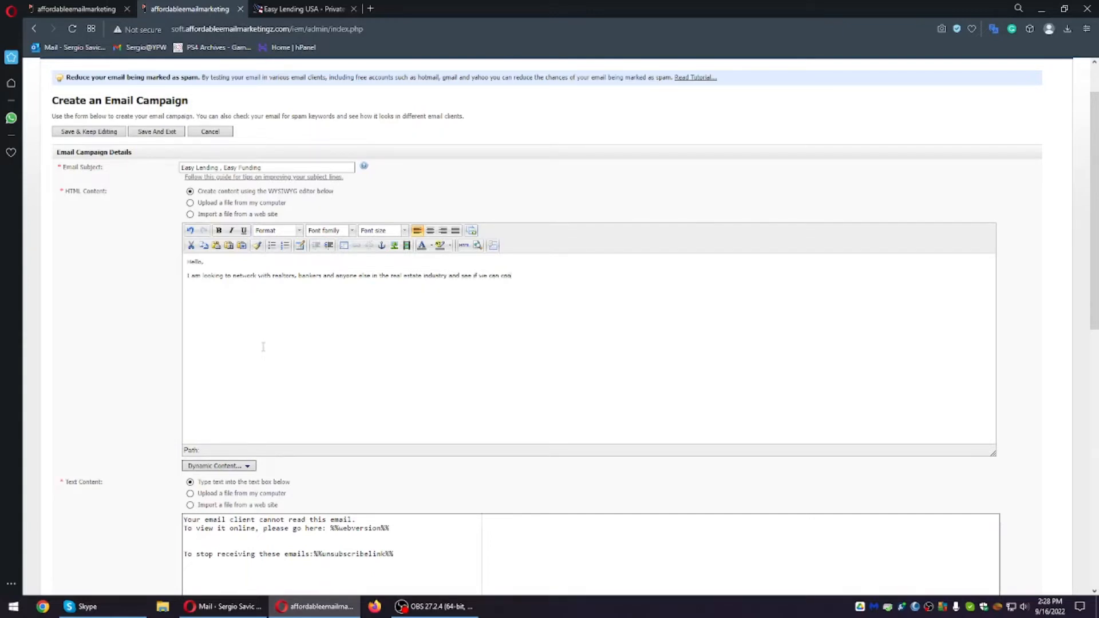
text(perate. I got your)
key(ctrl+BackSpace)
key(ctrl+BackSpace)
key(ctrl+BackSpace)
Step: Add the line "In these hard times it's very important to have a reliable lender that can close your files fast."
text(We)
key(BackSpace)
key(BackSpace)
text(I)
key(BackSpace)
text(In these hard times it's very important to have a reliable lender)
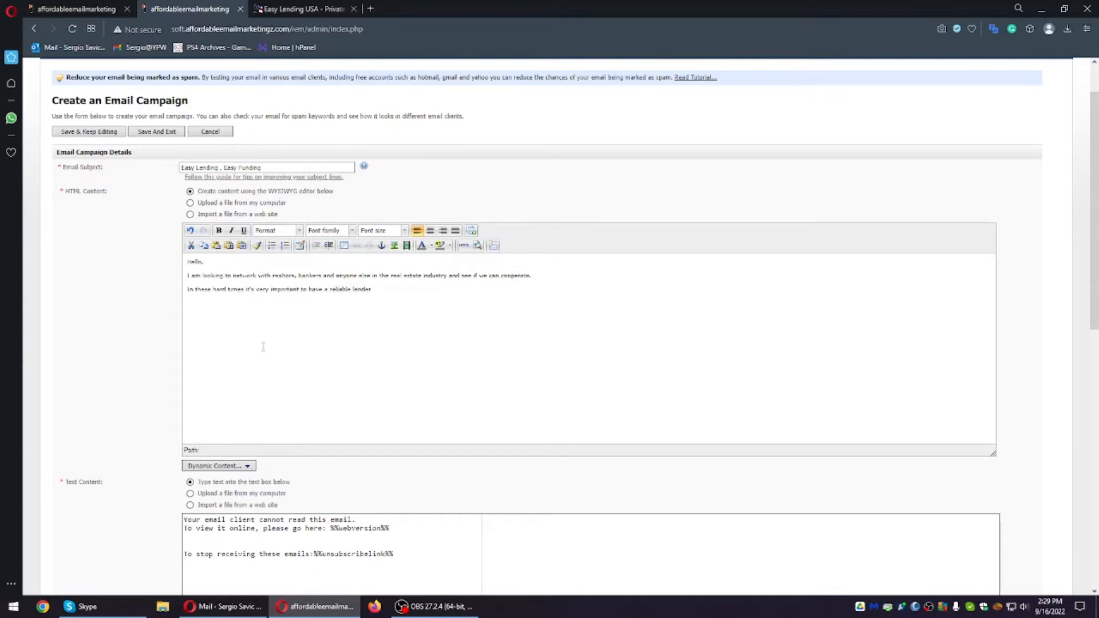
text(.hat can res)
text(lose your files fast.)
Step: Add the line "If you can, please add me to the list of your lenders and send us any files that you cannot close with the regular banks."
key(Return)
text(If you can, please add me to the list of your lenders and send us any files that you cannot close with the regular banks.)
key(Return)
Step: Add the line "We offer HM loans, Fix and Flip, Commercial and we only work with you (not your borrowers)" to the message
text(We offer HM loans, )
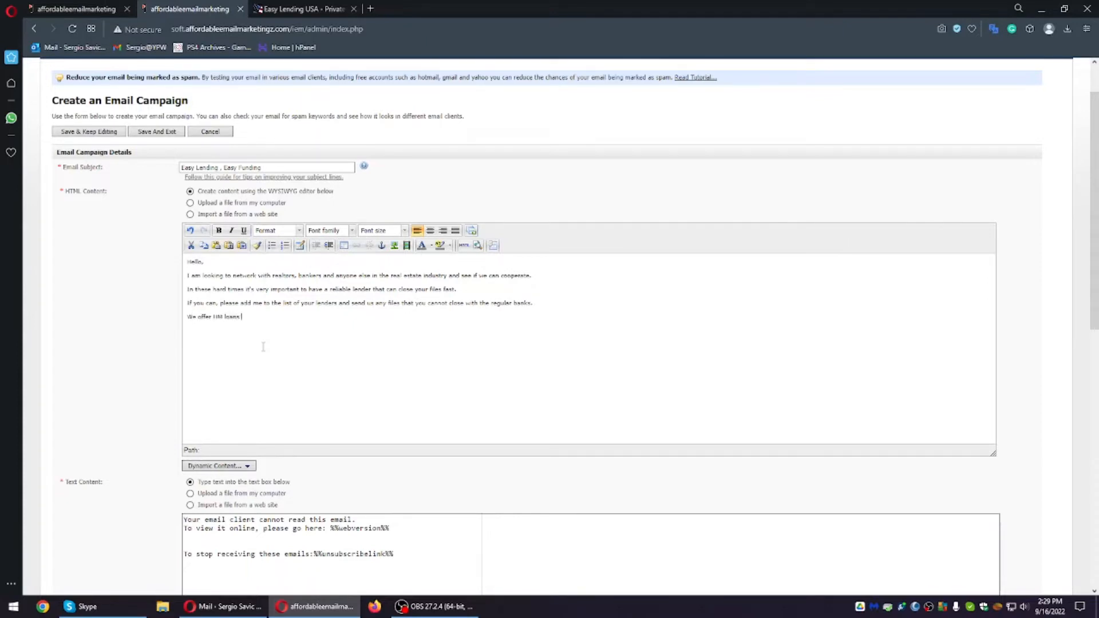
text(Fix and Flip)
text(omme)
text(rcial and )
text(sr)
key(BackSpace)
key(BackSpace)
text(we onyly work with you (not your borrowers)
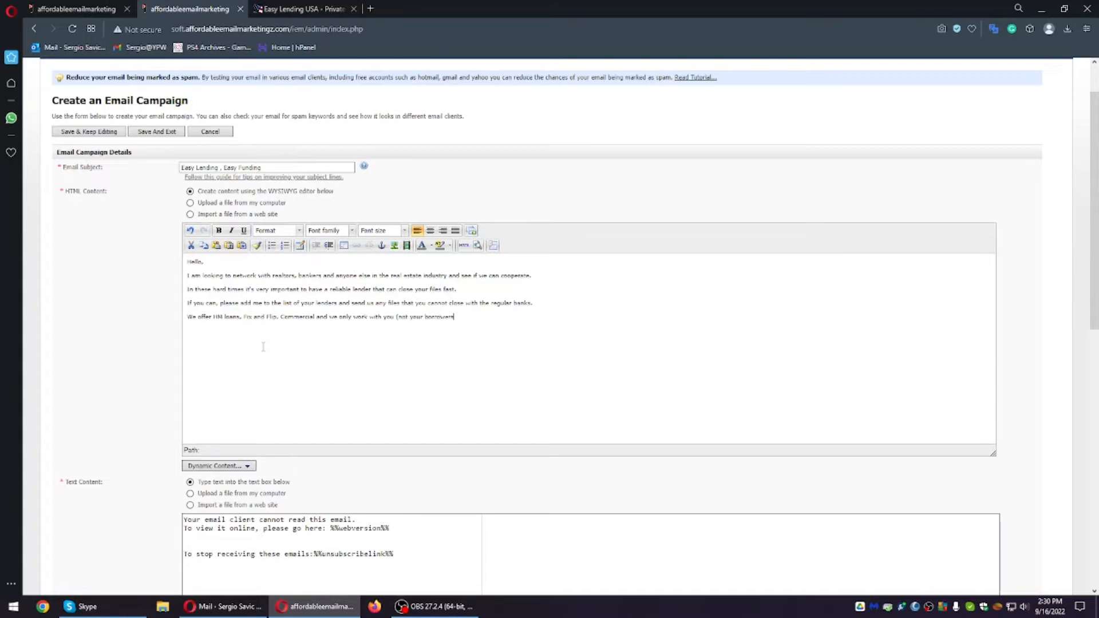
text(For more information please visit our website)
key(shift+Return)
key(ctrl+v)
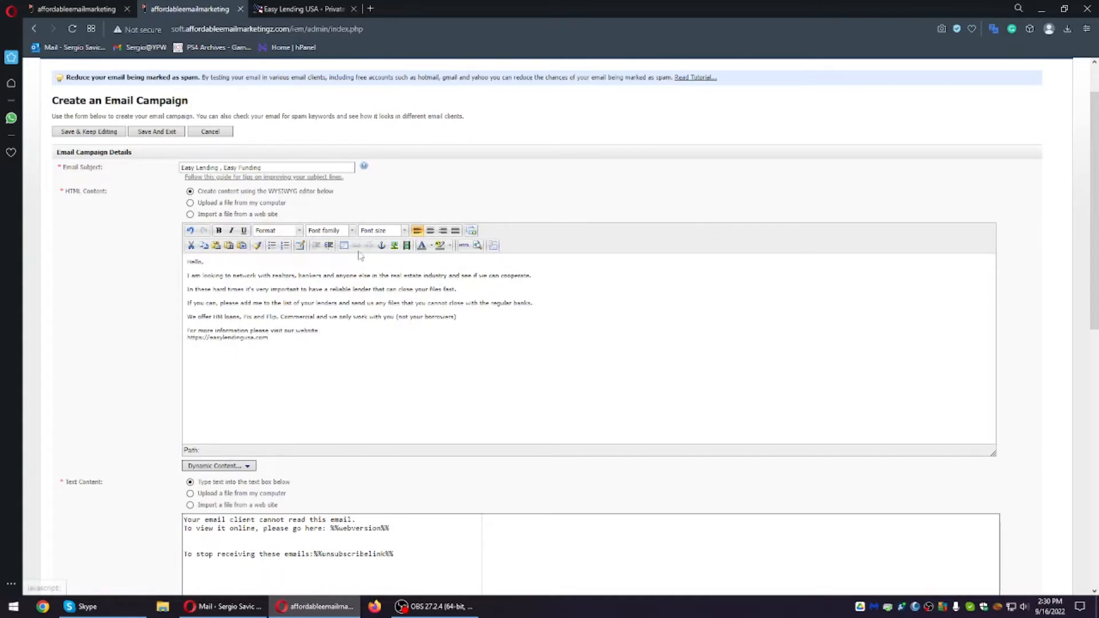
Step: Open the Bitly website in a new tab and cut the website address out of the campaign message
click(377, 9)
text(bit.lt)
key(Return)
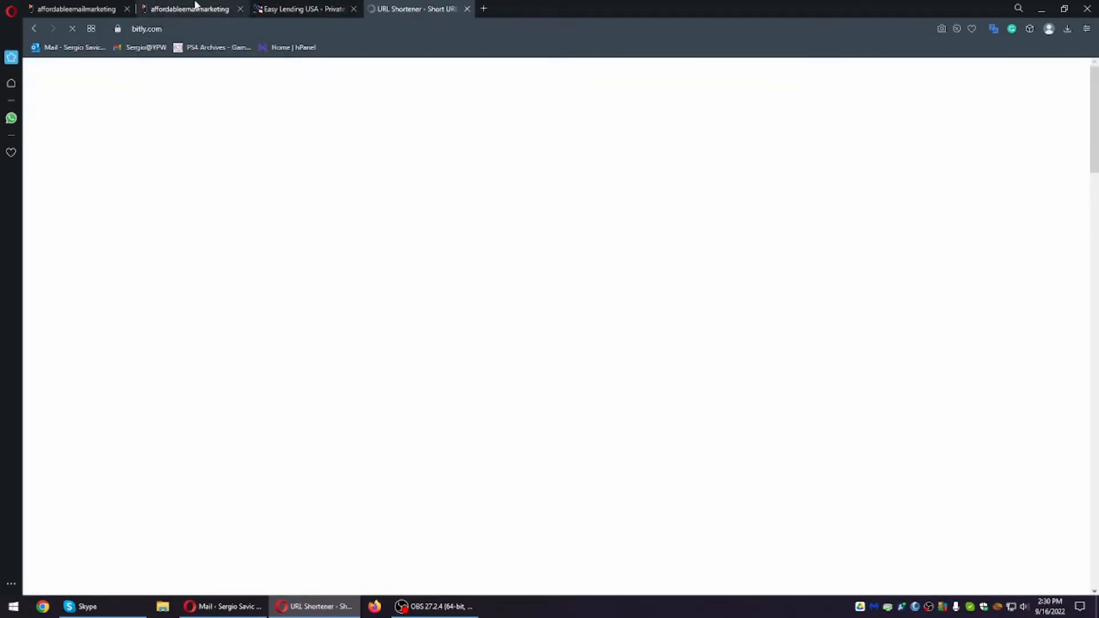
click(192, 9)
drag(269, 338, 188, 337)
key(ctrl+c)
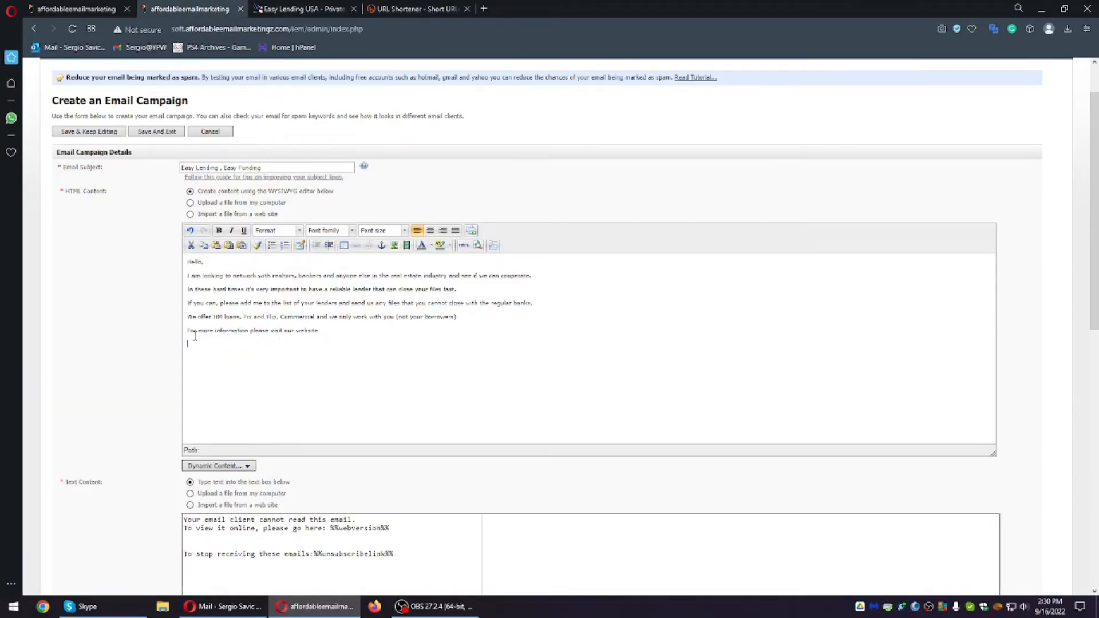
Step: Switch to Bitly and sign in with the company's Google account and its password
click(429, 8)
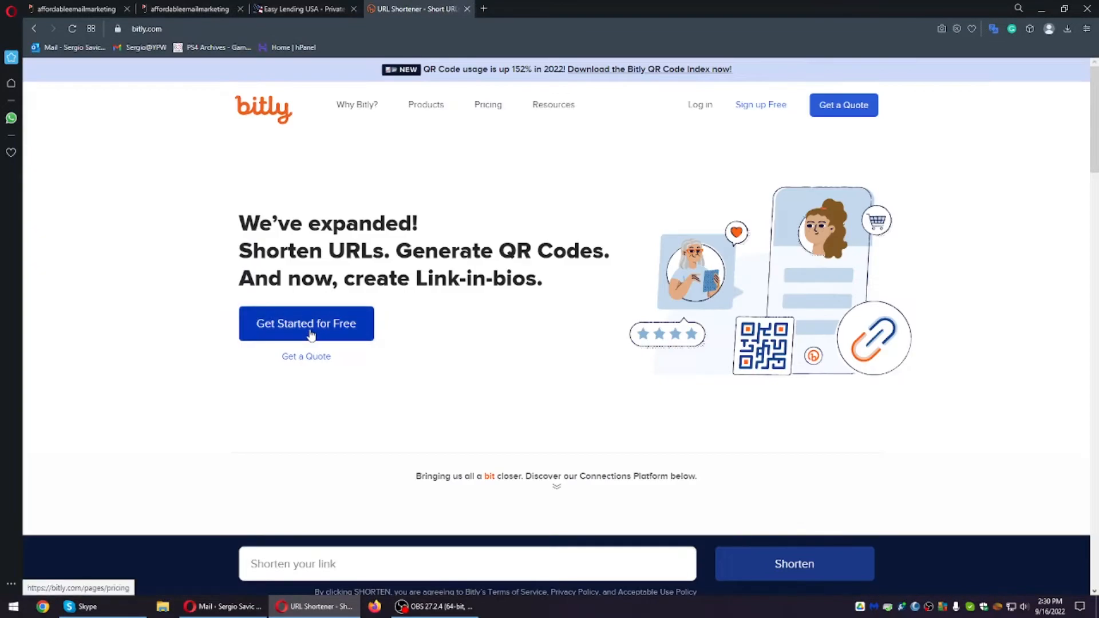
click(701, 107)
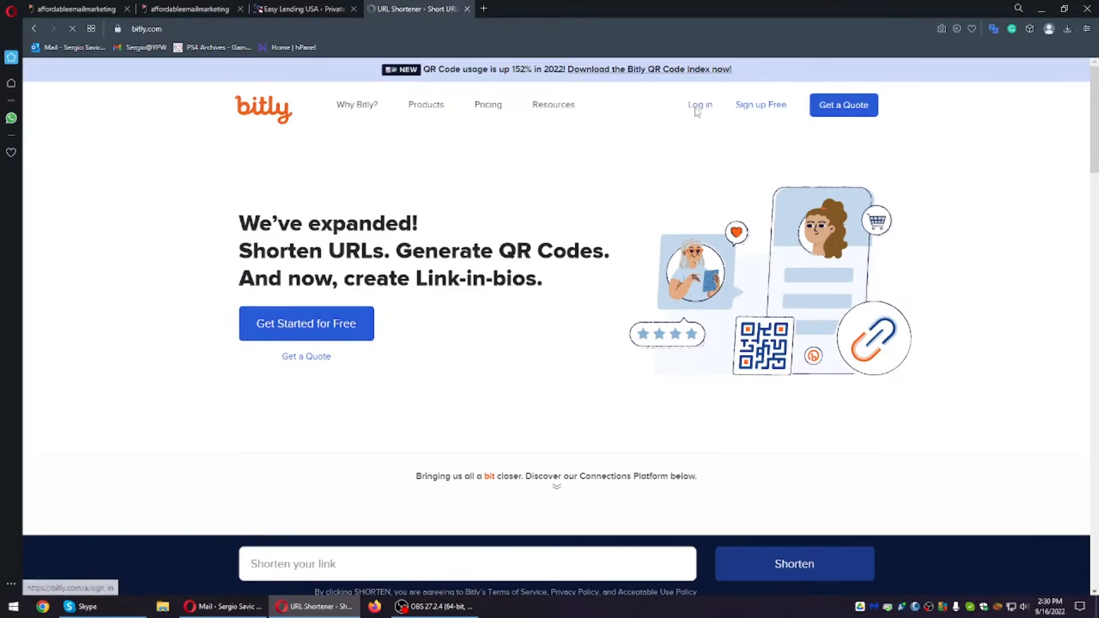
click(485, 229)
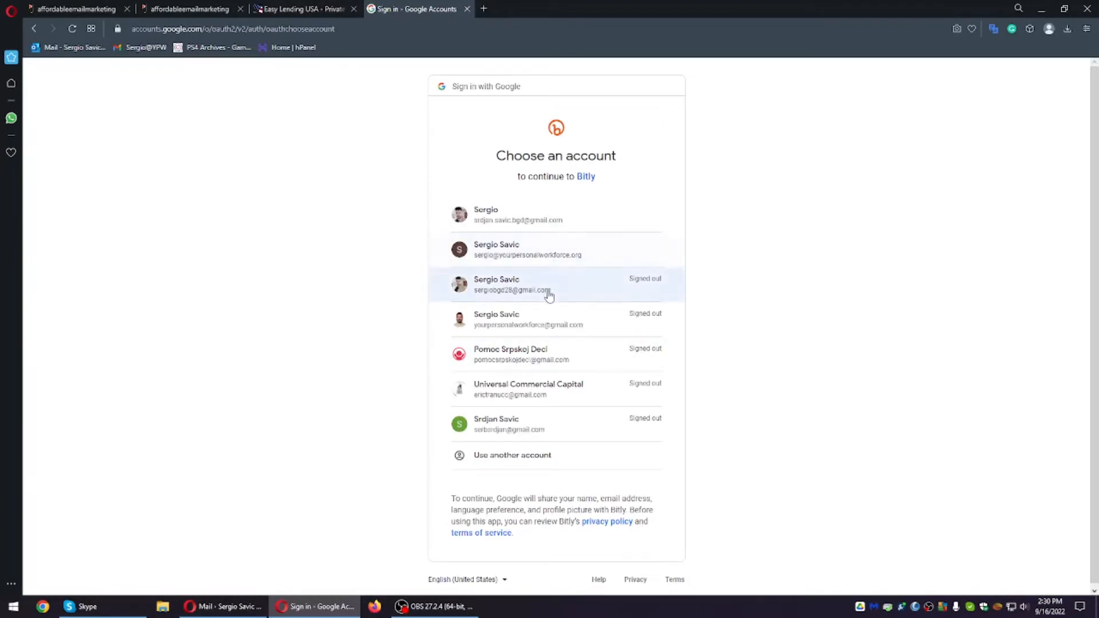
click(548, 319)
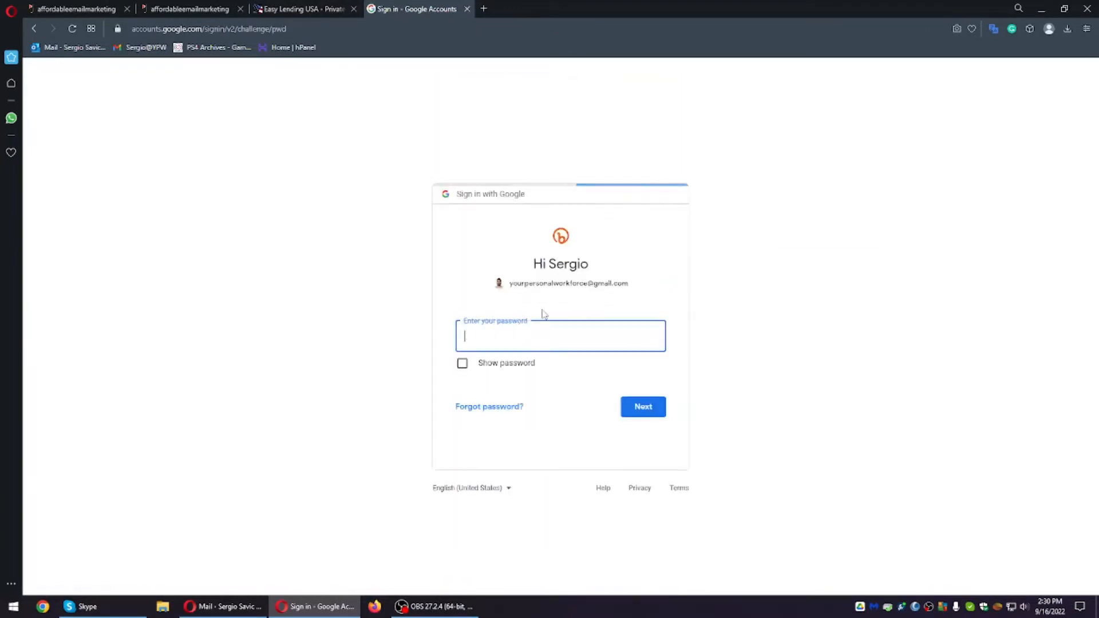
click(651, 409)
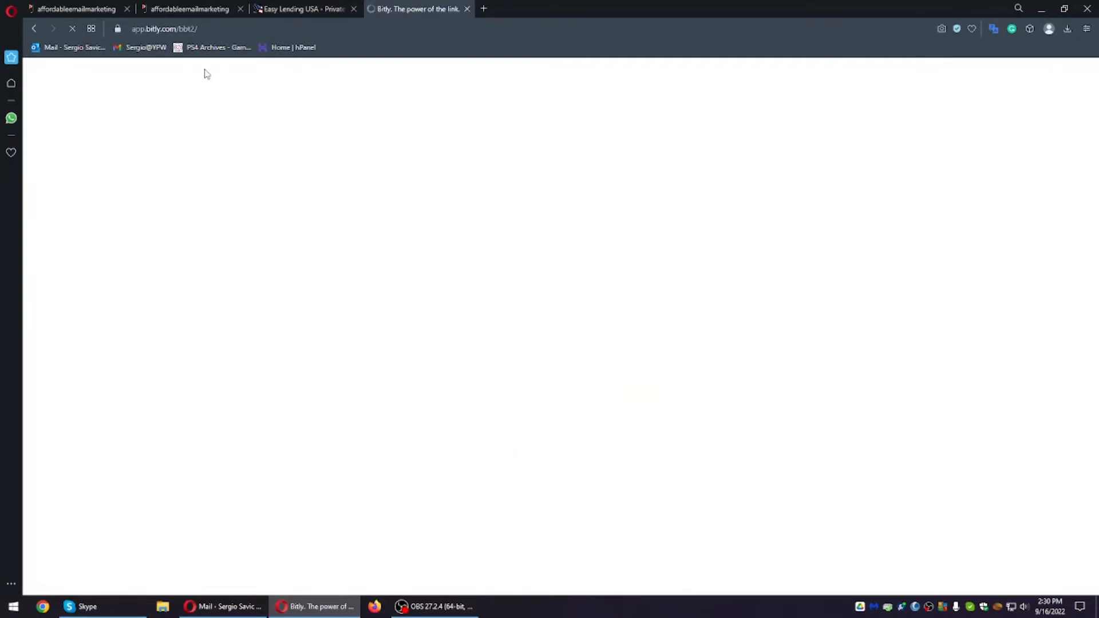
click(189, 9)
click(446, 8)
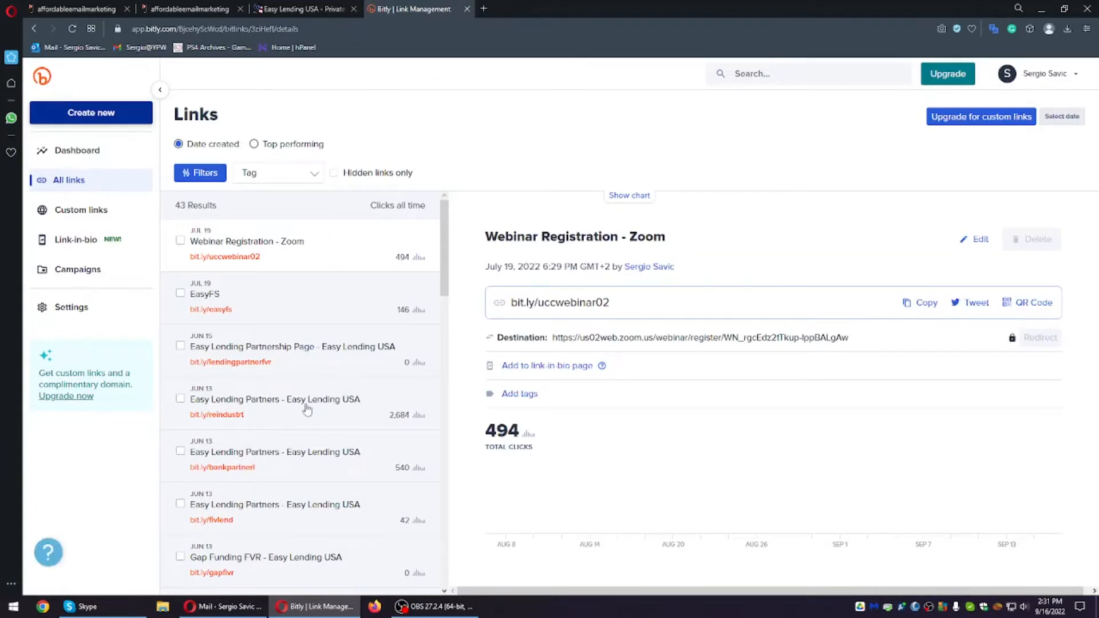
scroll(326, 356, down, 7)
scroll(328, 355, down, 8)
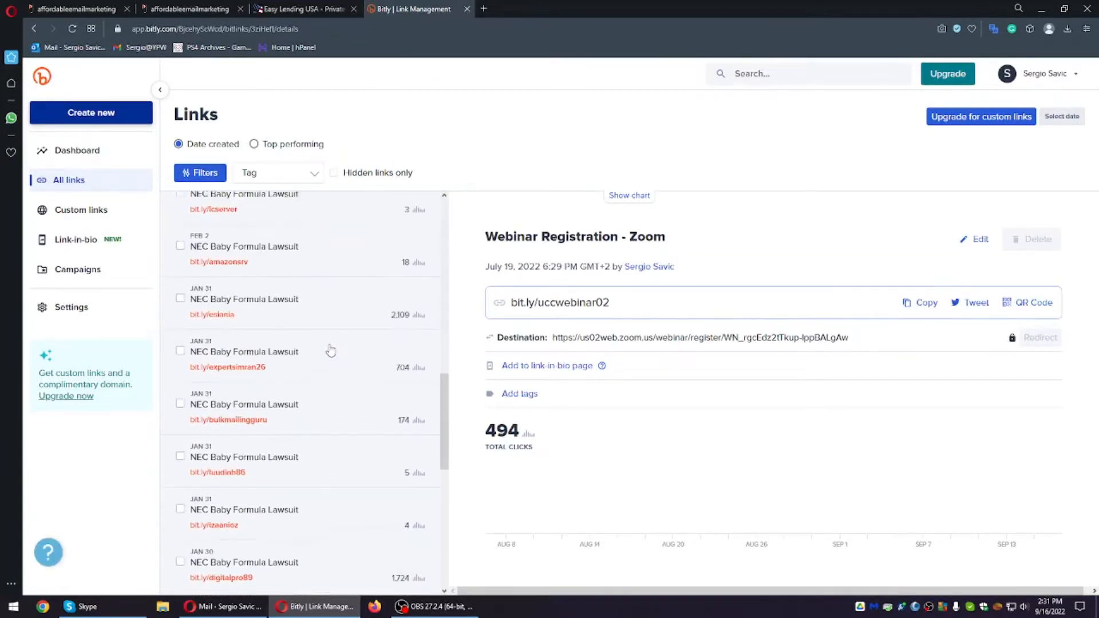
scroll(348, 403, down, 3)
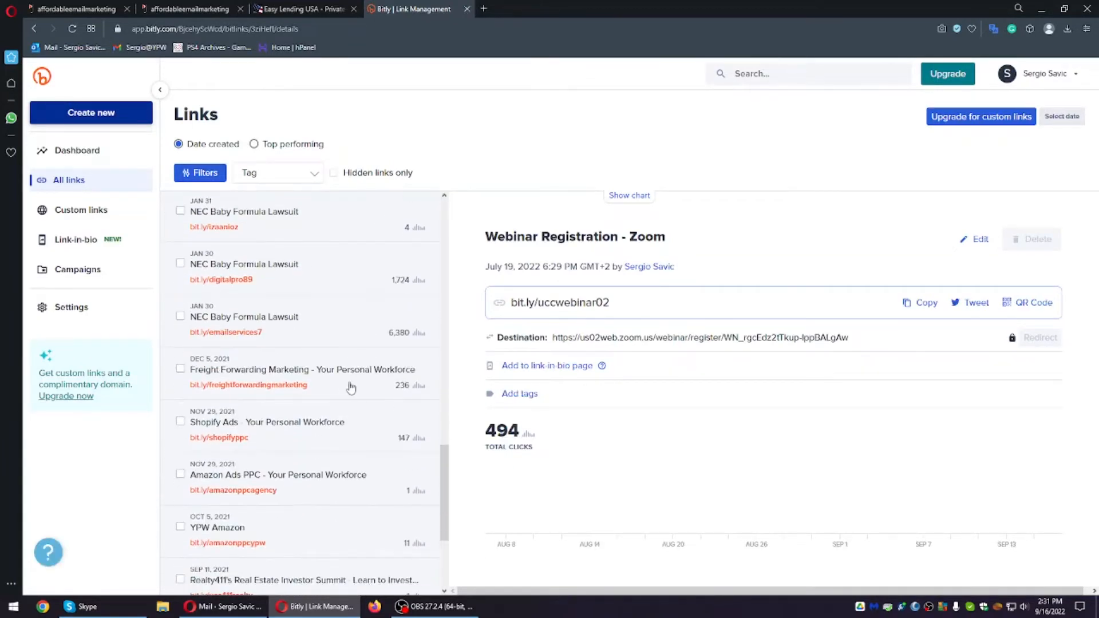
drag(446, 492, 484, 83)
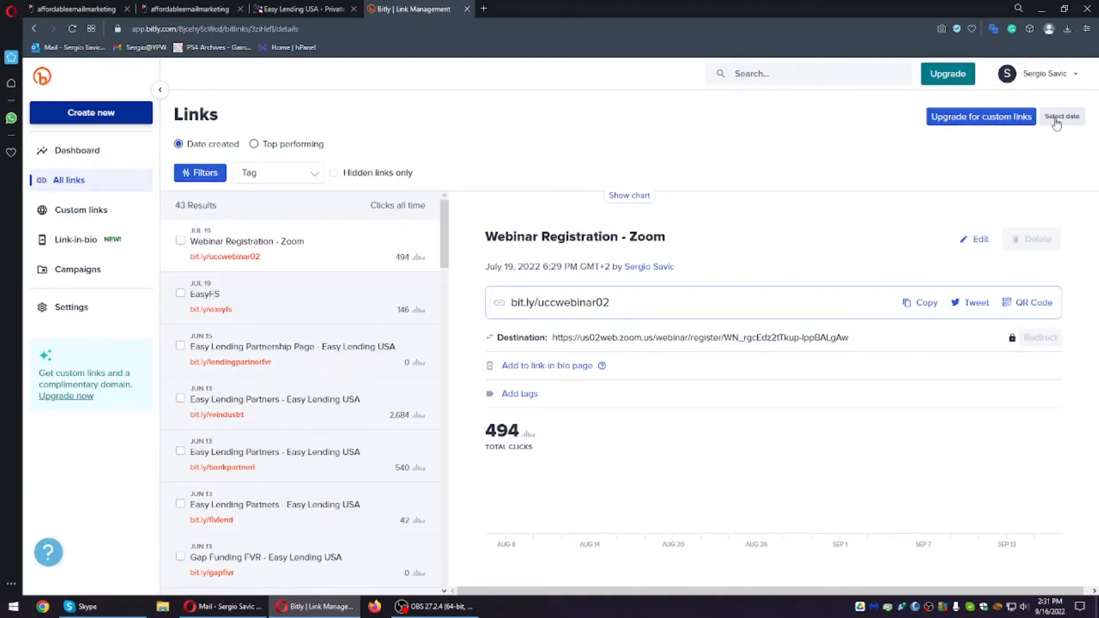
click(120, 113)
click(190, 119)
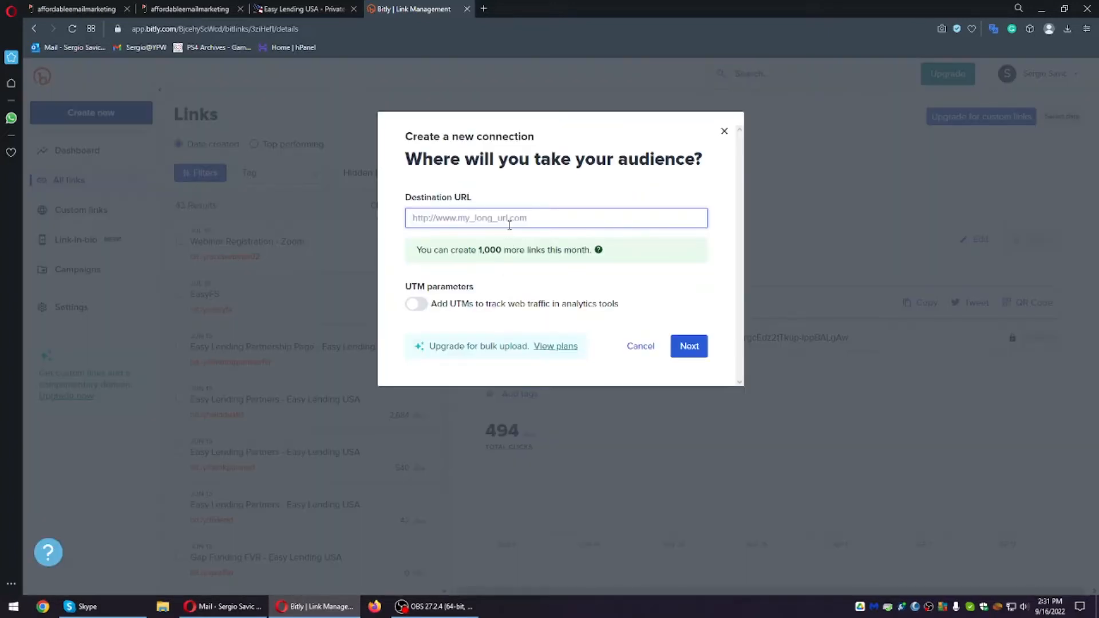
key(ctrl+v)
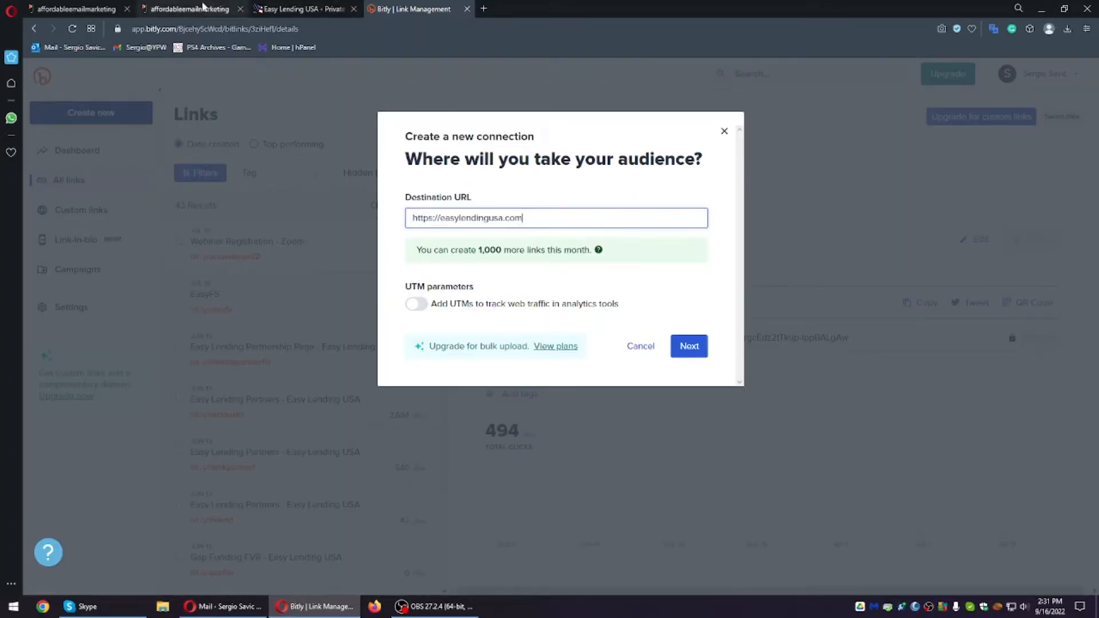
click(697, 351)
Step: Set the custom back-half to affemtargeting and create the short link
click(622, 286)
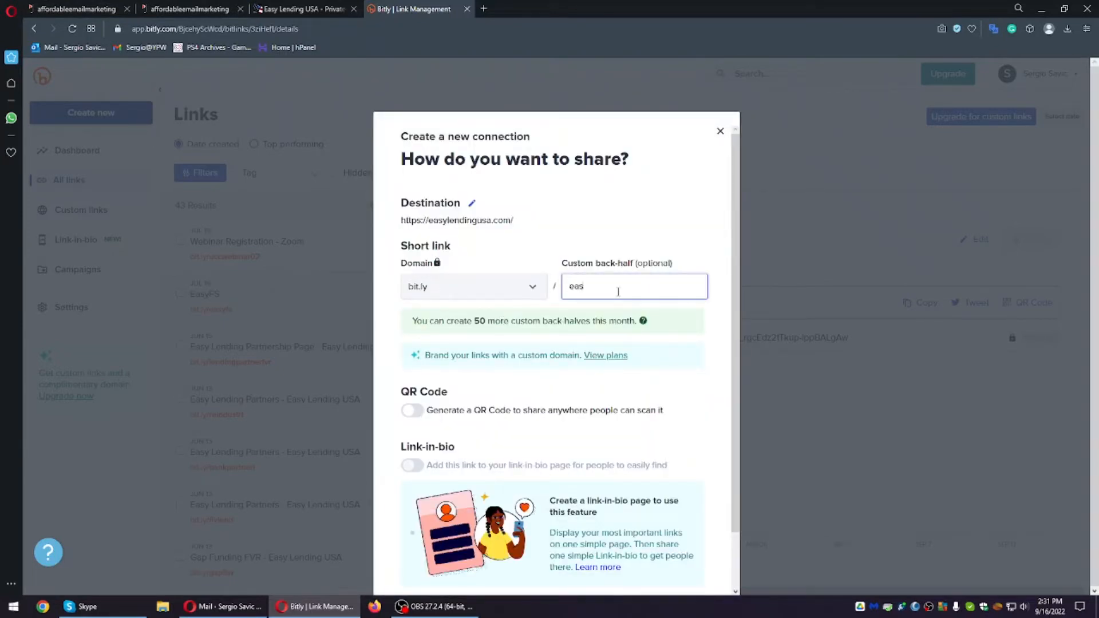
text(intersp)
key(ctrl+a)
key(BackSpace)
scroll(603, 285, down, 1)
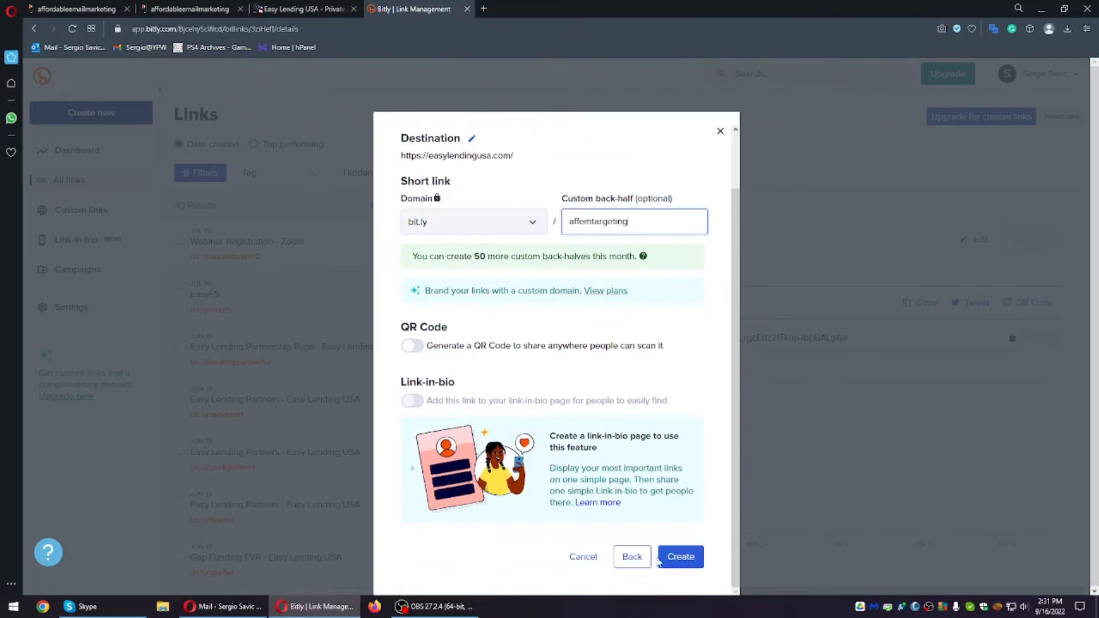
click(690, 558)
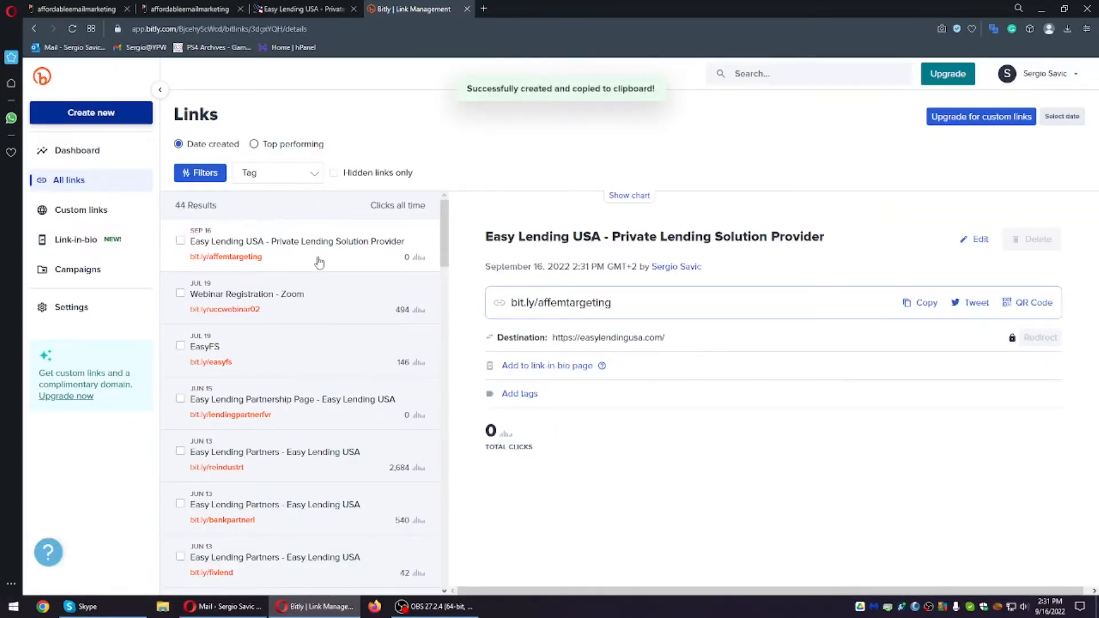
Step: Copy the short link bit.ly/affemtargeting and paste it below the website line in the campaign message
click(918, 303)
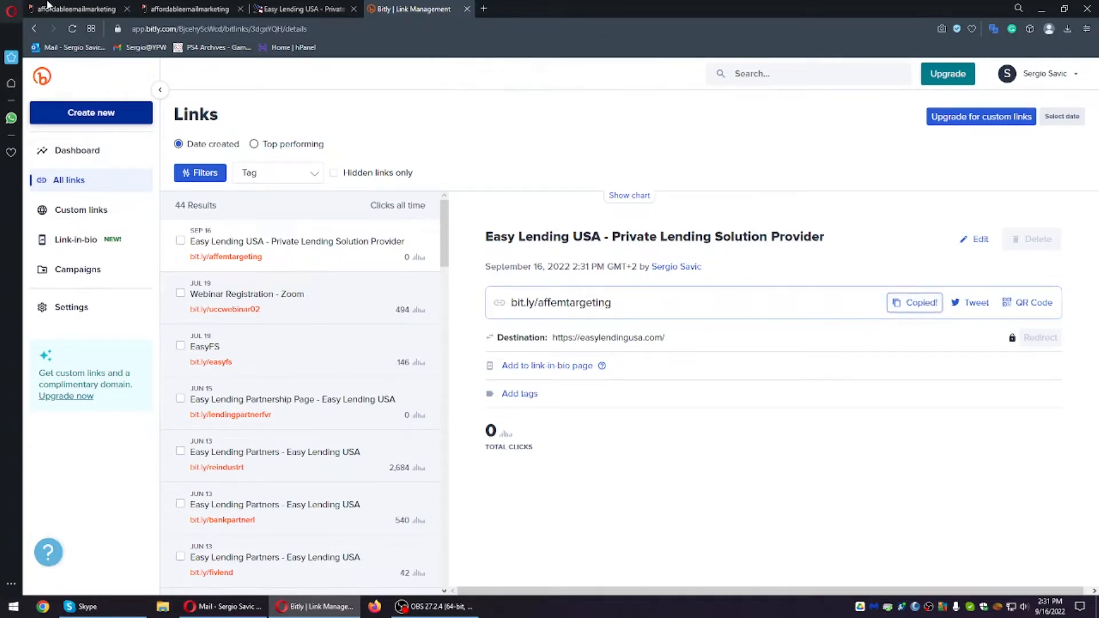
click(209, 10)
key(ctrl+v)
drag(269, 344, 183, 344)
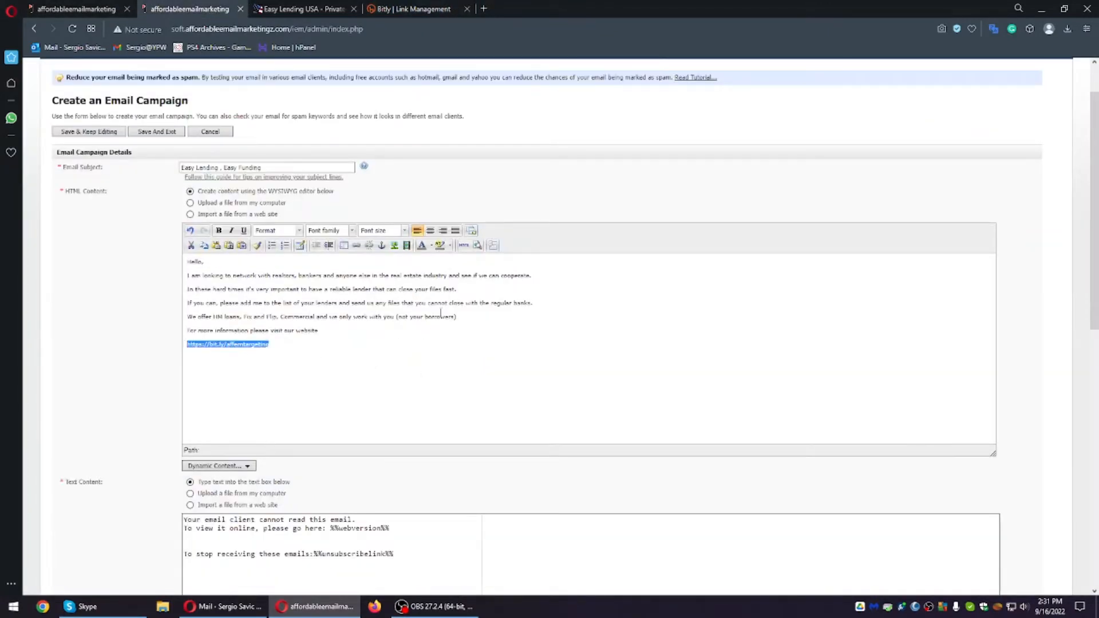
click(356, 247)
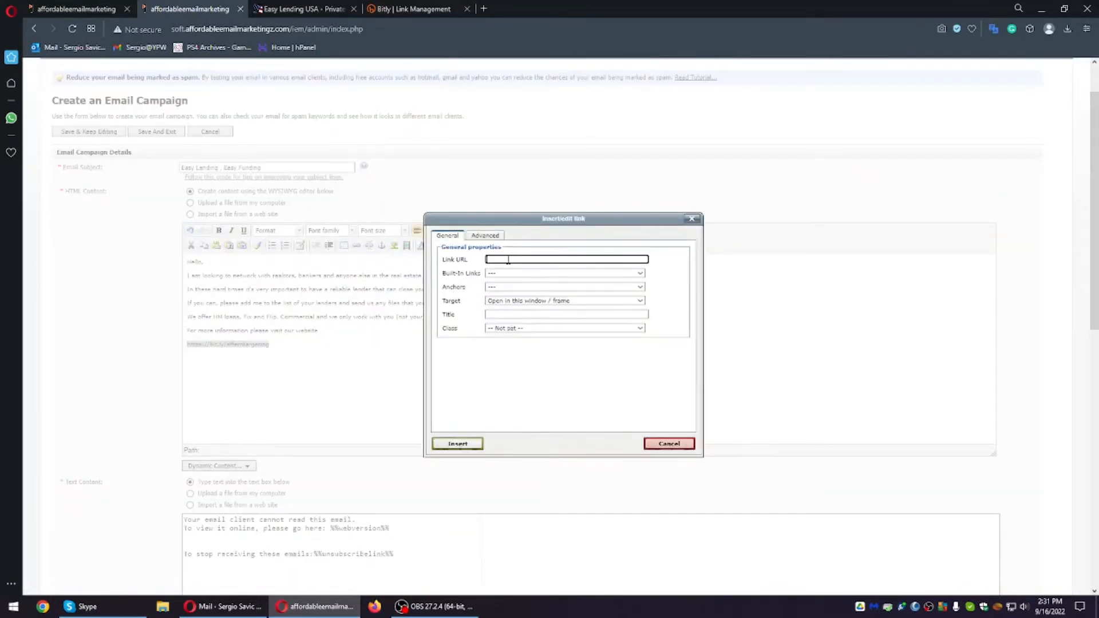
key(ctrl+v)
click(458, 444)
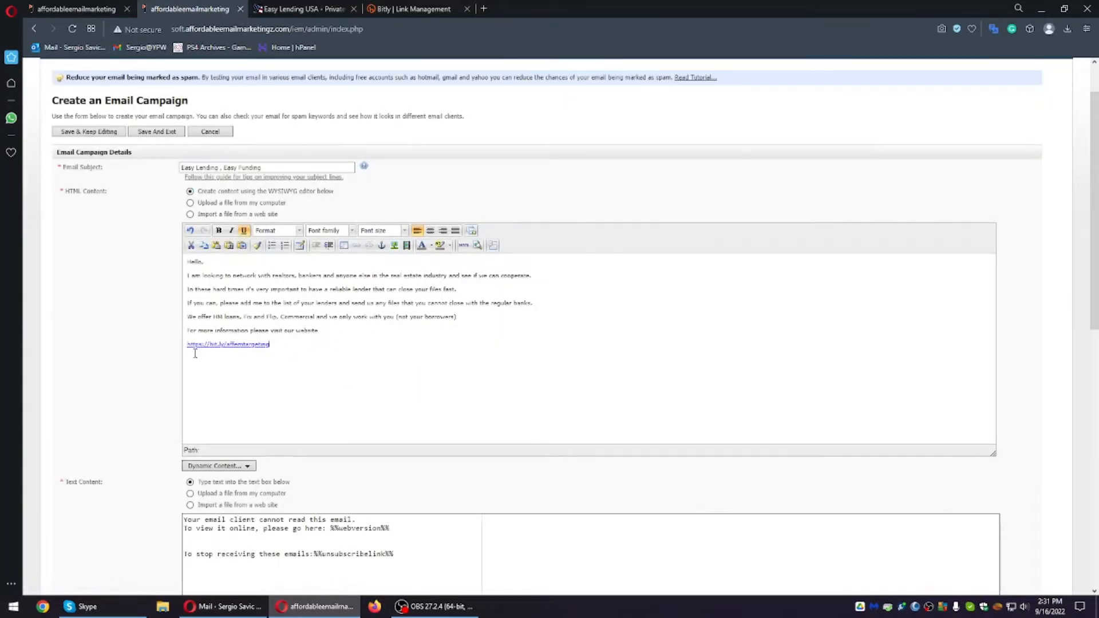
Step: Review the campaign's email subject and the complete message text in the HTML editor
drag(325, 342, 189, 283)
click(189, 282)
click(279, 165)
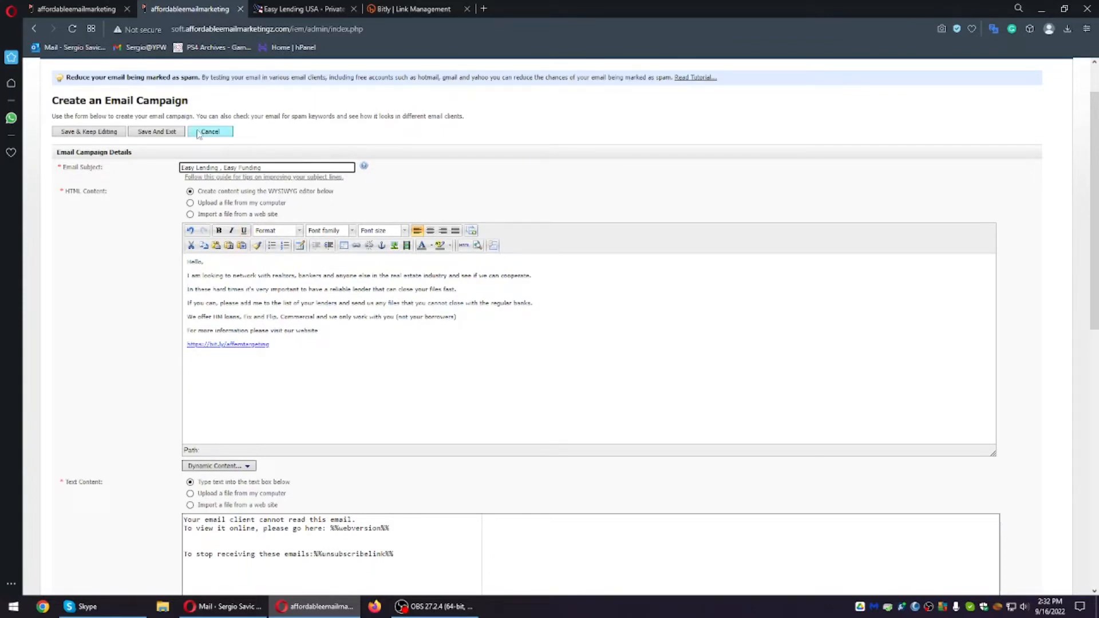
click(394, 410)
drag(382, 354, 153, 267)
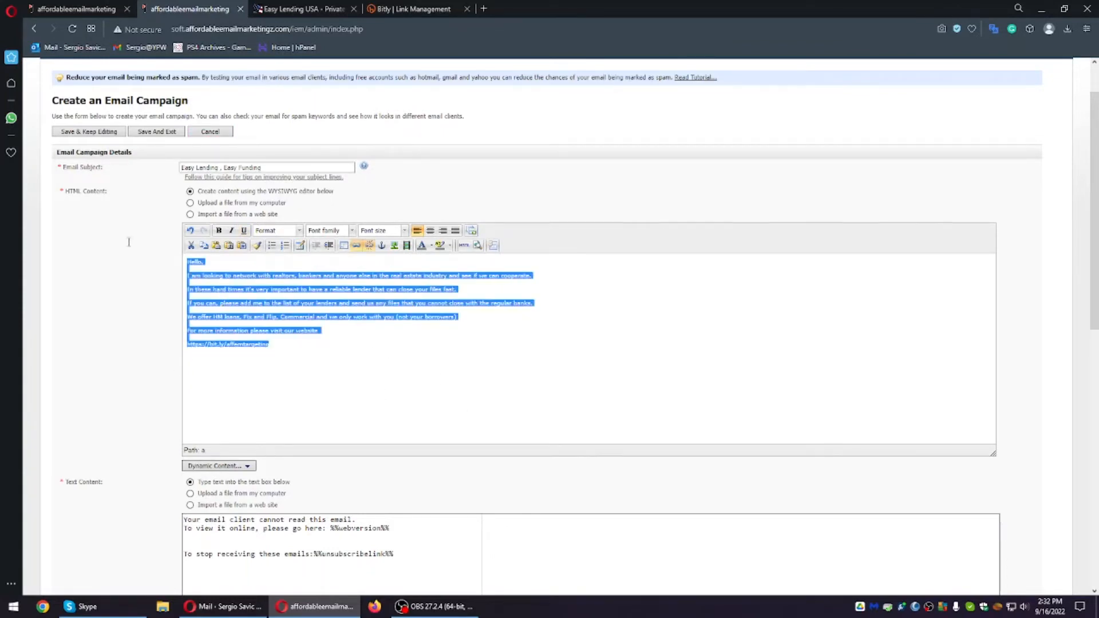
click(400, 364)
key(End)
scroll(397, 307, down, 1)
scroll(375, 315, up, 2)
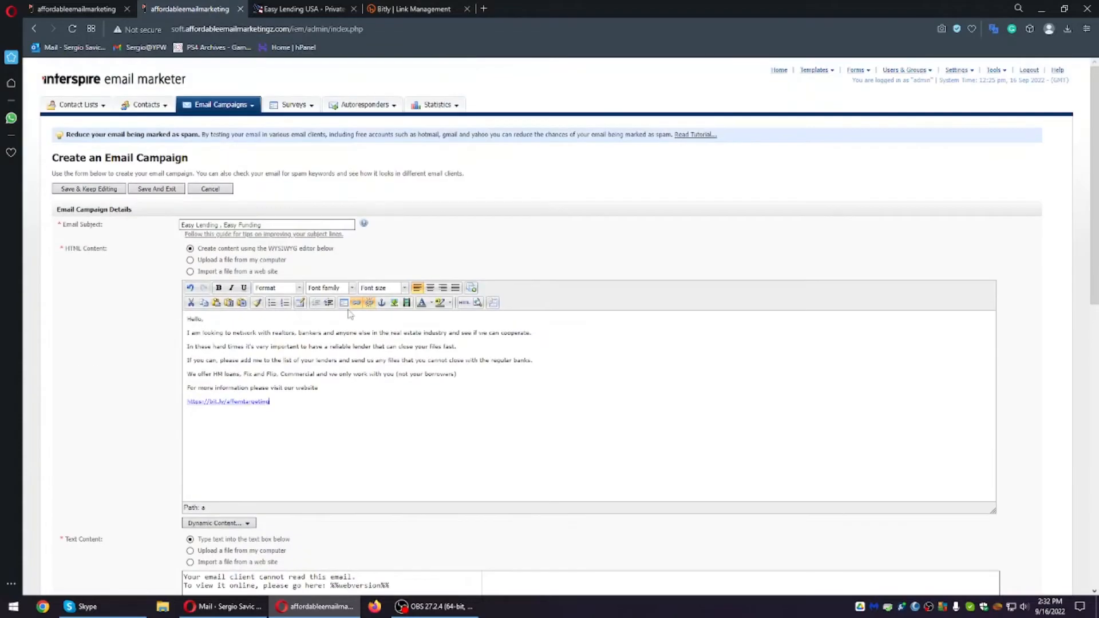
key(ctrl+a)
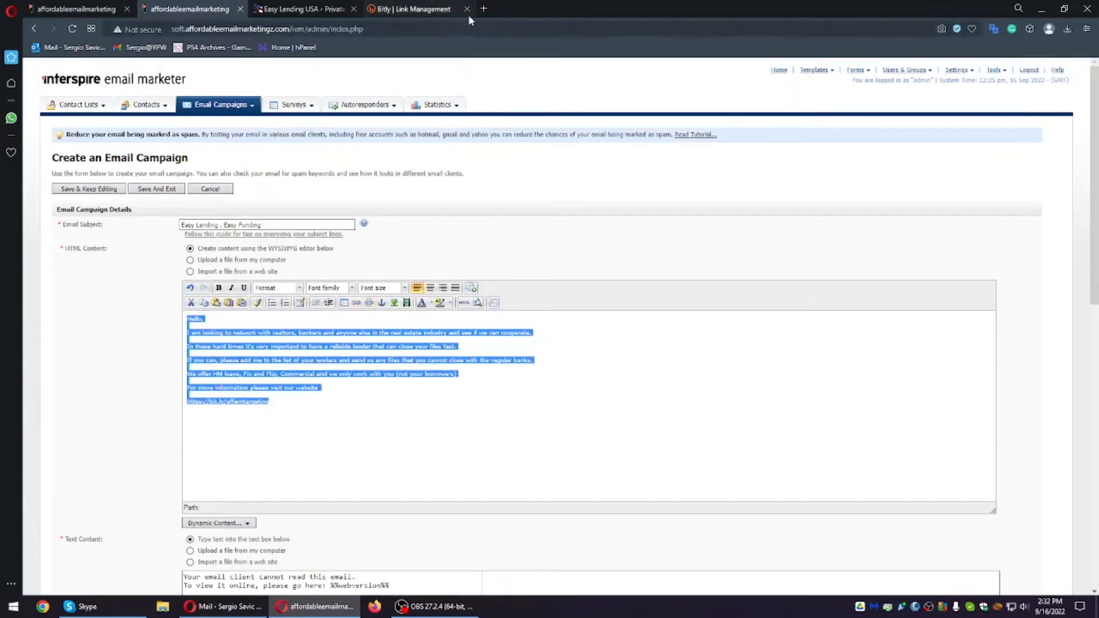
Step: Change the loan wording to "Fix and Flip, and Commercial" and start a new line below the short link
click(385, 408)
key(ctrl+z)
click(304, 404)
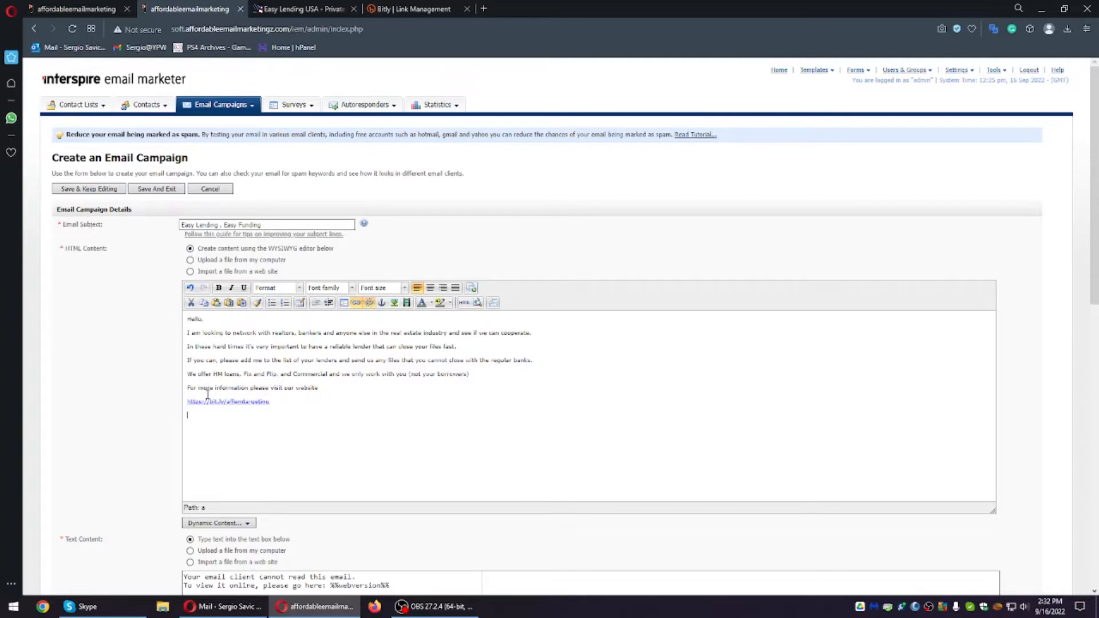
key(Return)
Step: Check the dynamic content tags and insert the First Name custom field of the Real Estate Banks Name-200k-355k list below the short link
click(473, 287)
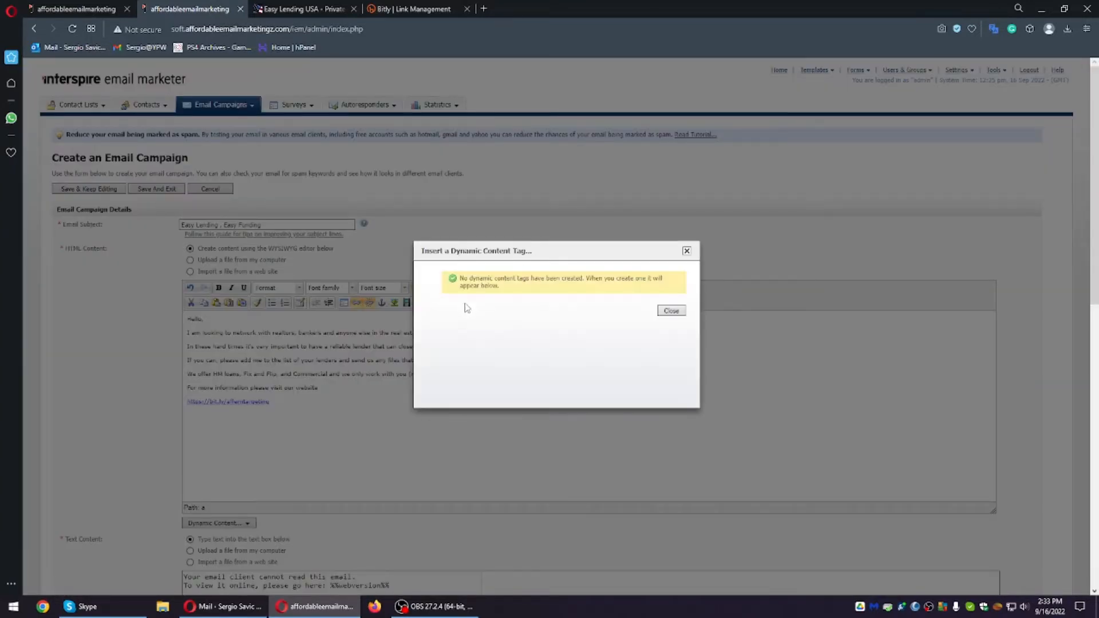
click(672, 312)
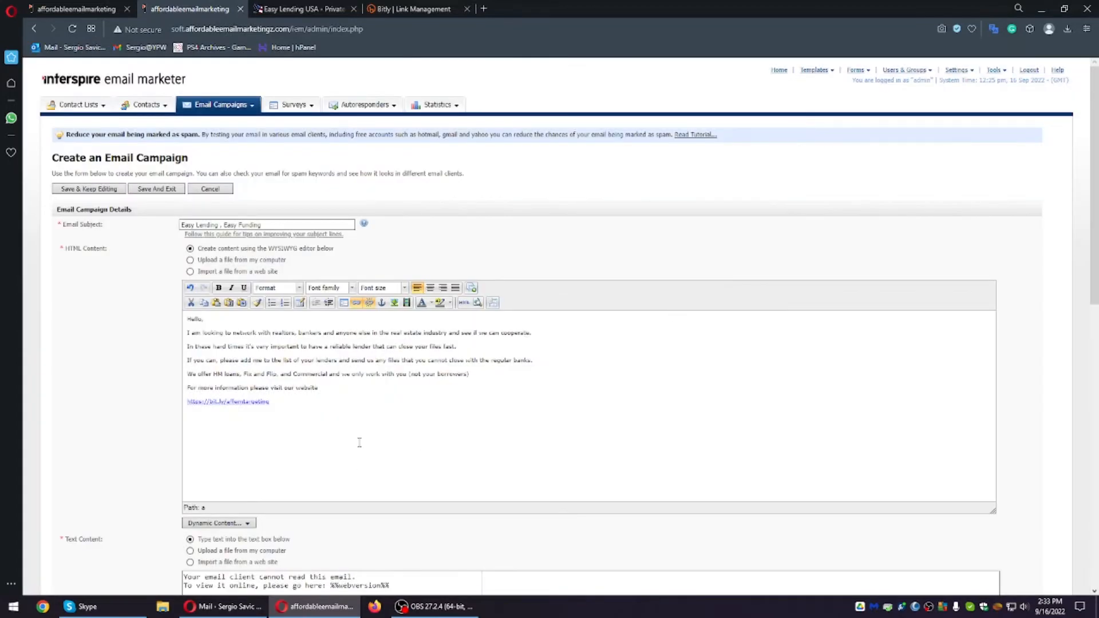
click(492, 304)
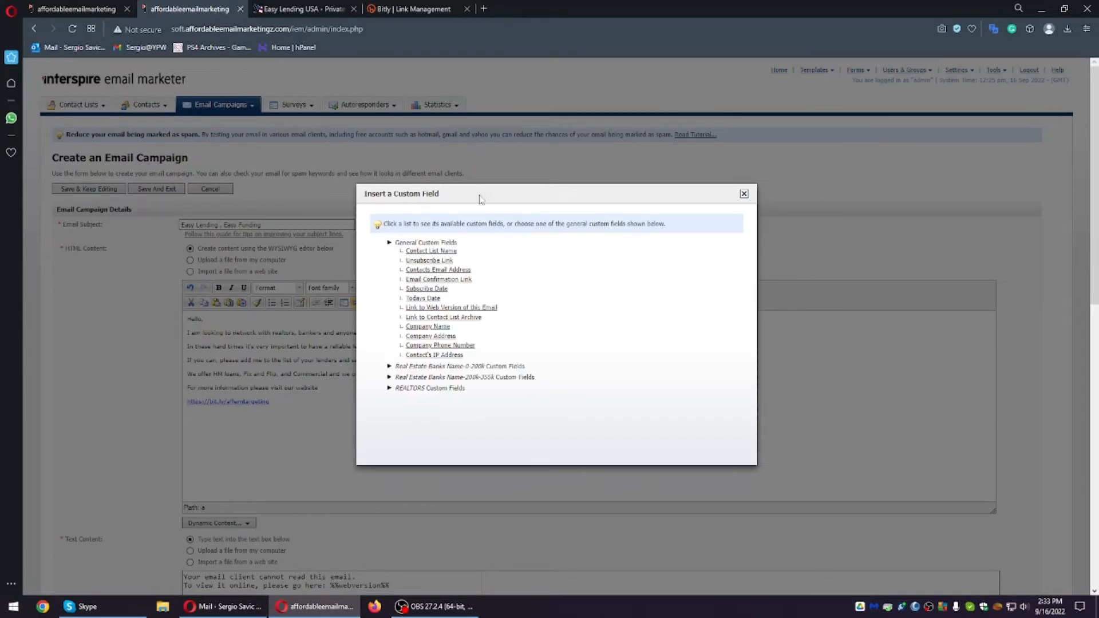
click(389, 377)
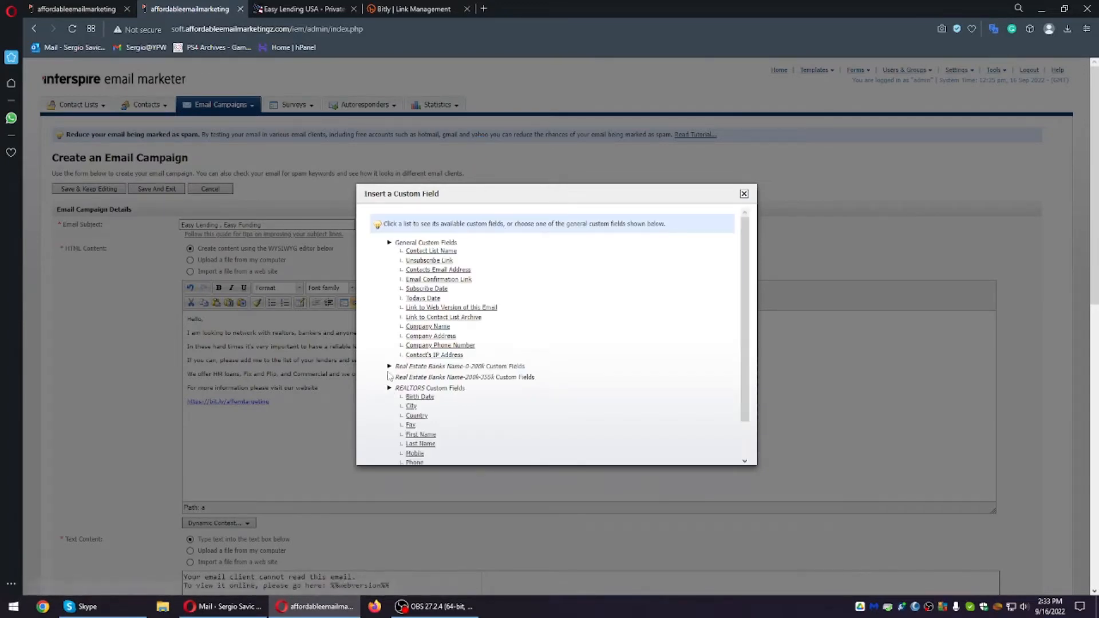
scroll(444, 394, down, 3)
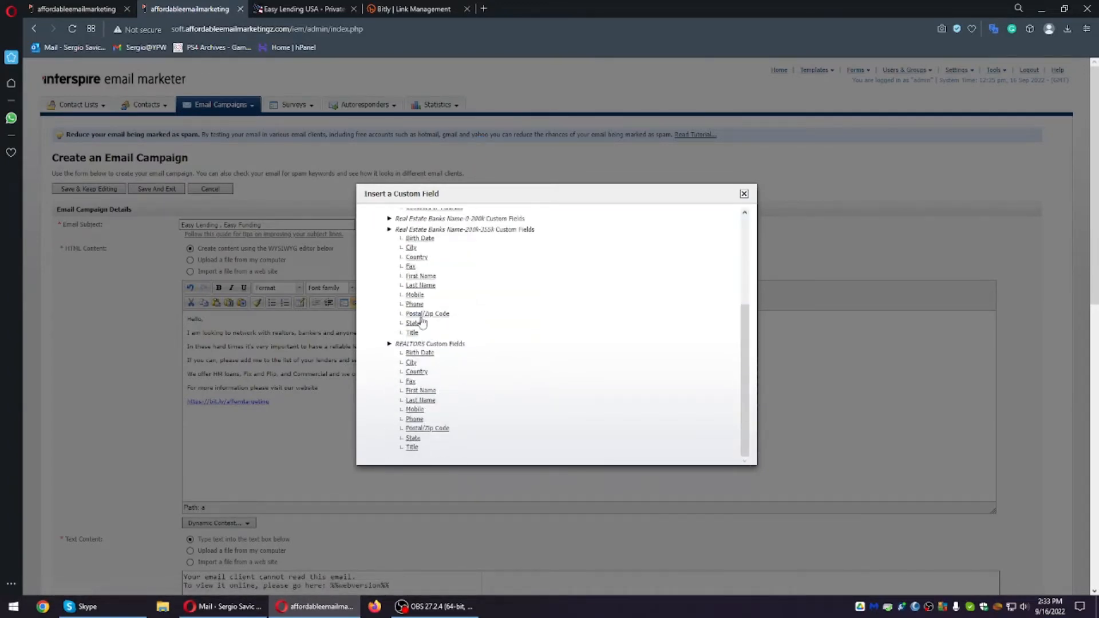
click(421, 277)
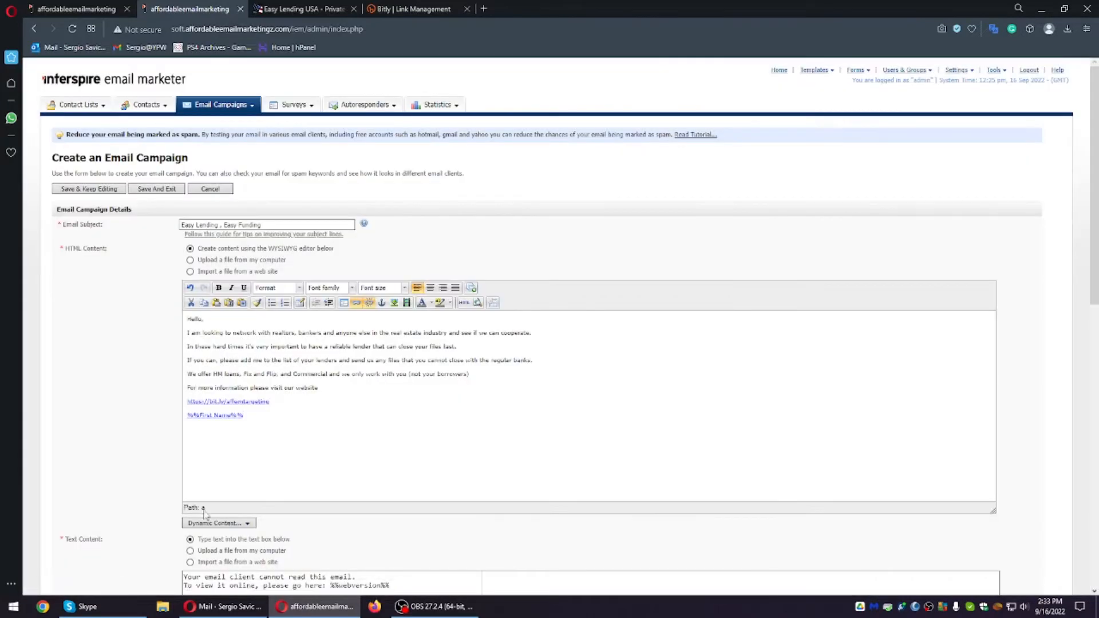
drag(255, 416, 188, 416)
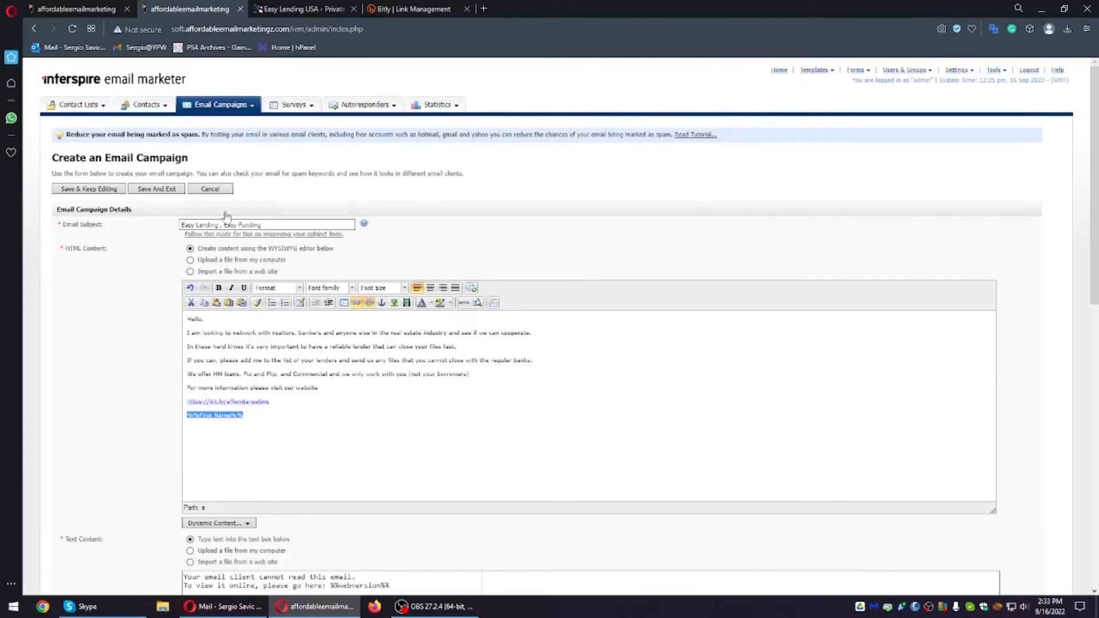
Step: Try the %%First Name%% tag at the end of the email subject and remove it again
click(271, 235)
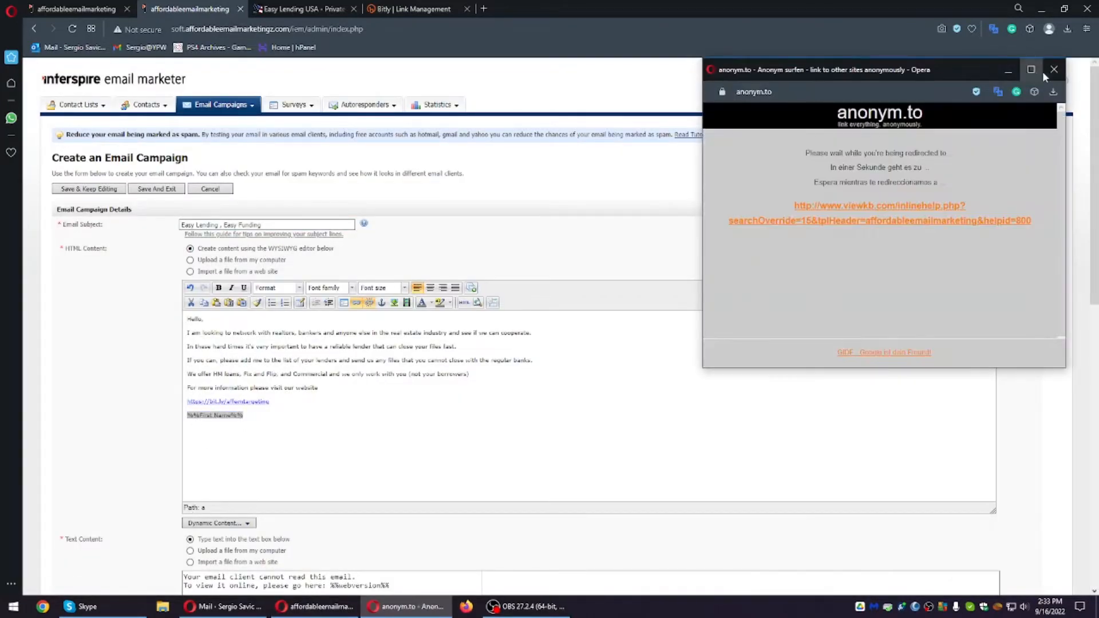
click(1054, 69)
click(282, 226)
key(ctrl+v)
drag(319, 223, 262, 225)
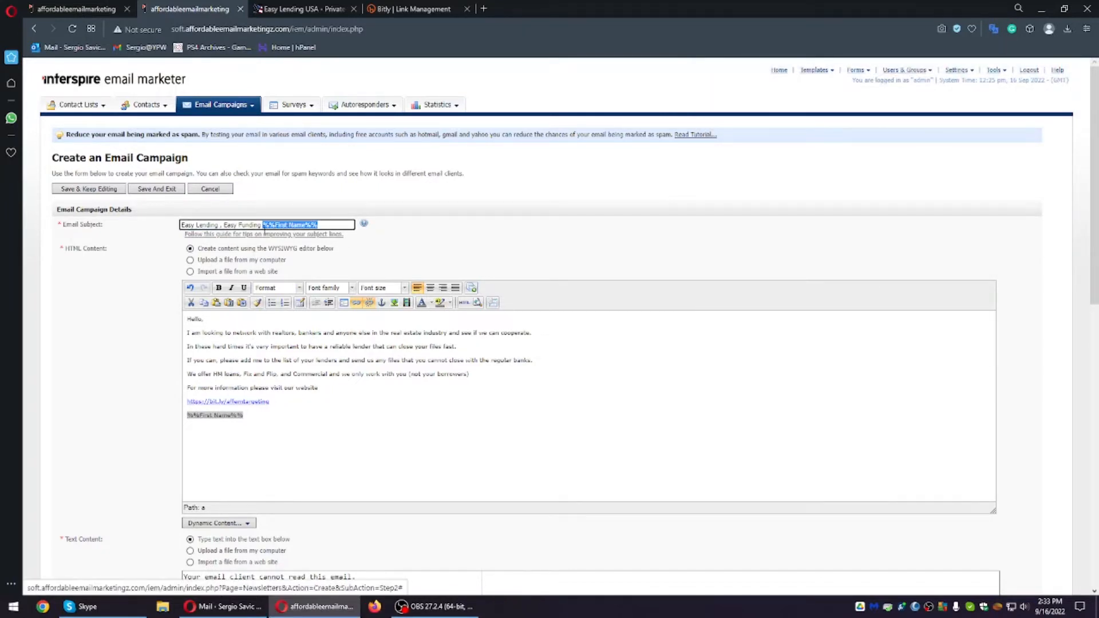
key(BackSpace)
Step: Replace the %%First Name%% tag in the message with the Unsubscribe Link custom field, separated from the short link by a blank line
click(233, 425)
drag(250, 412, 158, 415)
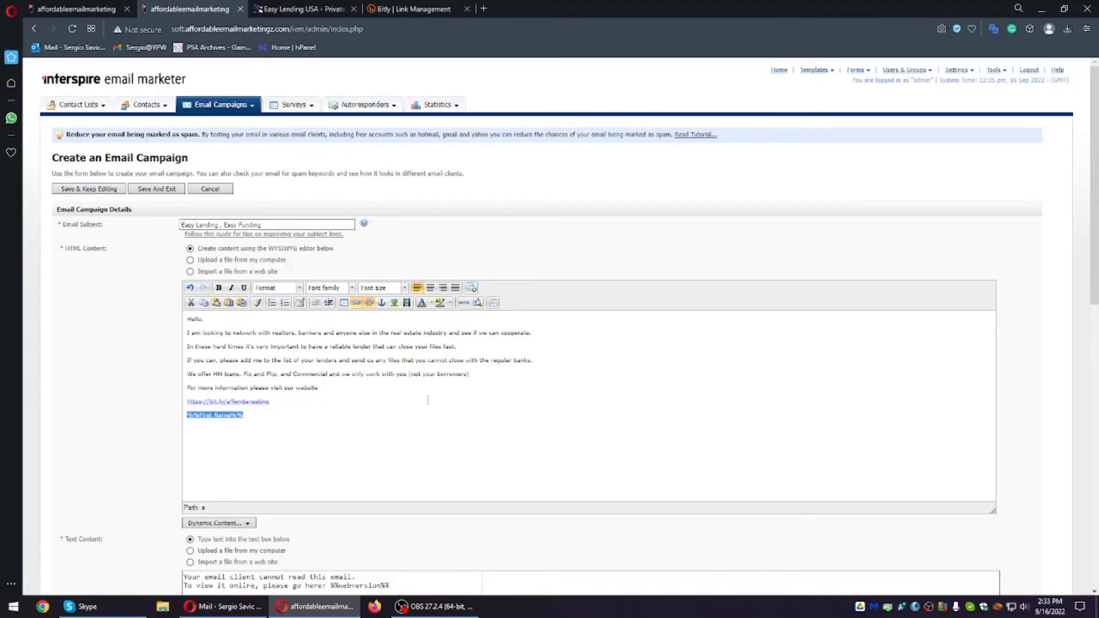
key(BackSpace)
click(494, 302)
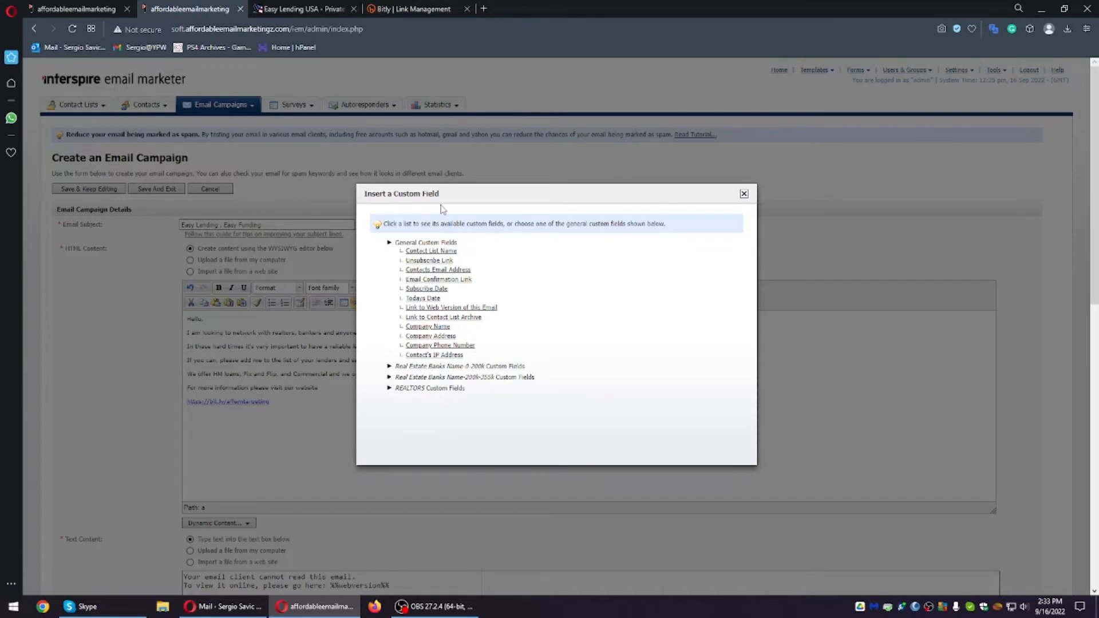
click(432, 262)
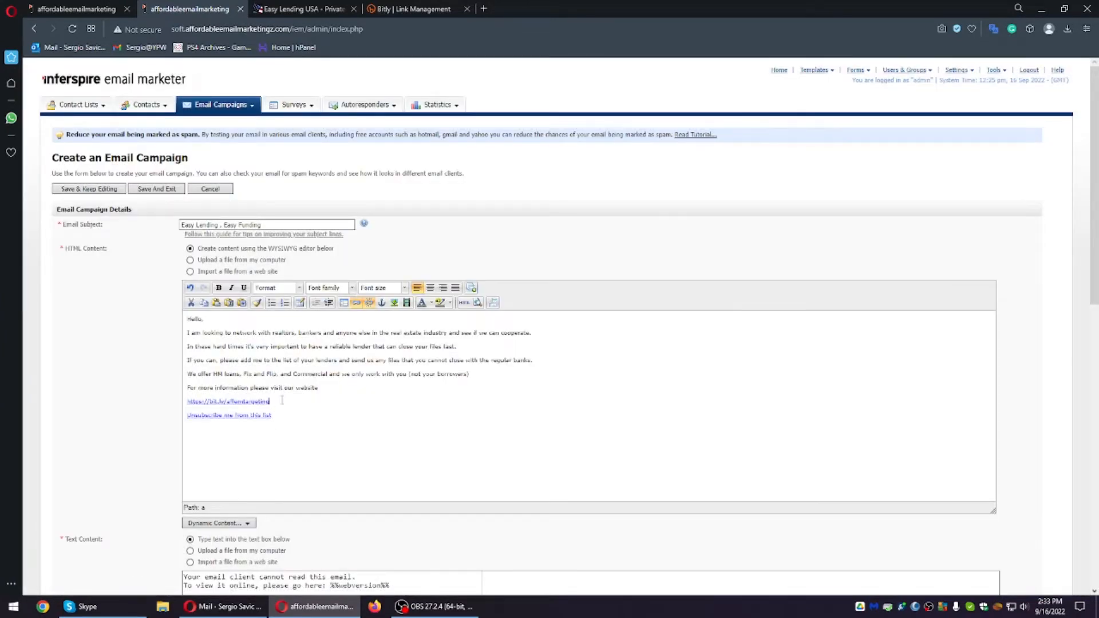
key(Return)
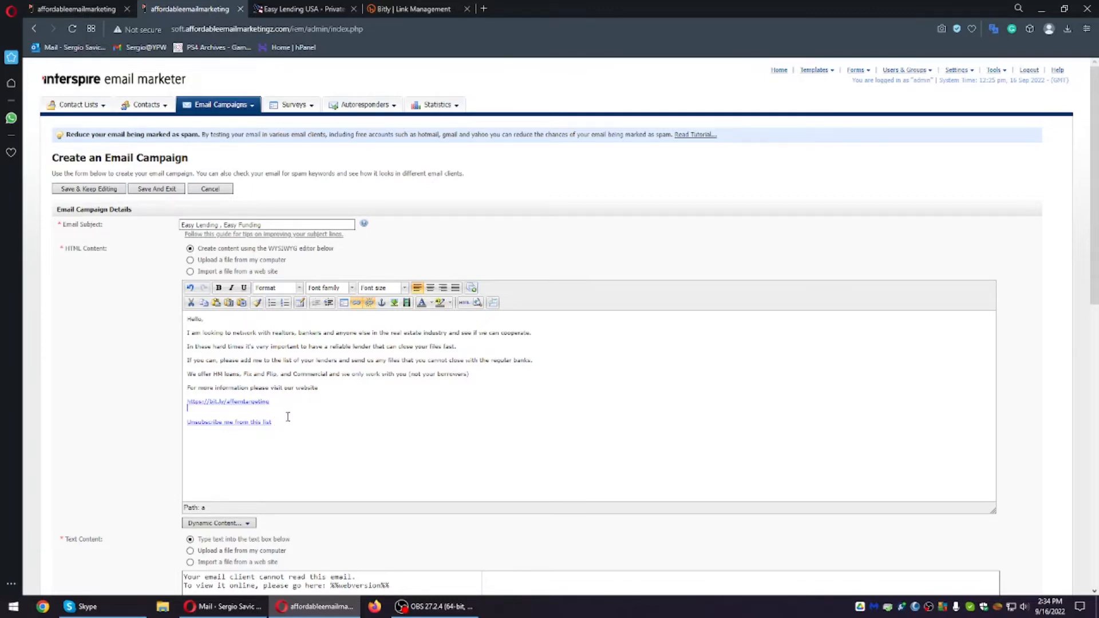
Step: Look over the rest of the campaign form and save the campaign while keeping it open for editing
drag(281, 407, 223, 332)
click(239, 367)
scroll(134, 371, down, 7)
scroll(391, 452, down, 4)
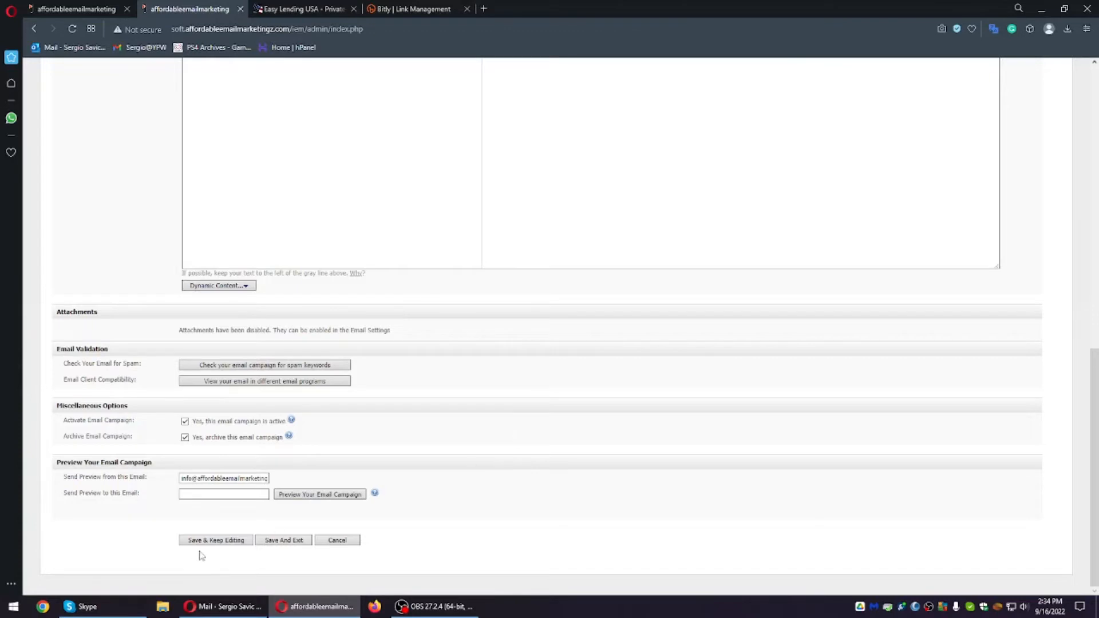
click(216, 540)
scroll(249, 340, up, 4)
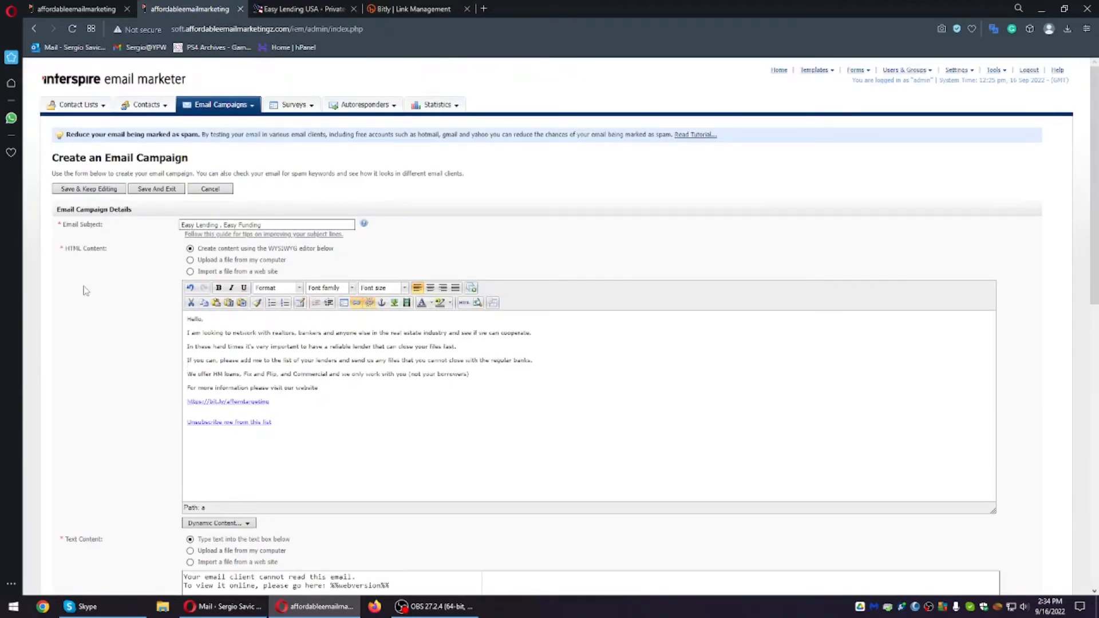
scroll(85, 290, down, 4)
scroll(86, 292, up, 4)
scroll(115, 350, down, 11)
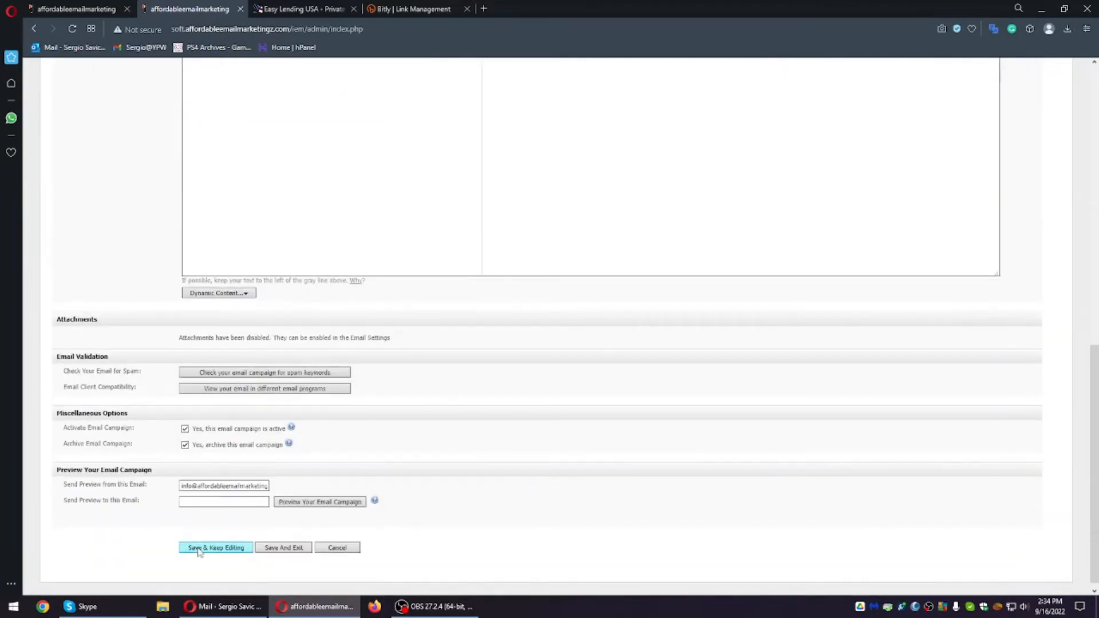
click(199, 549)
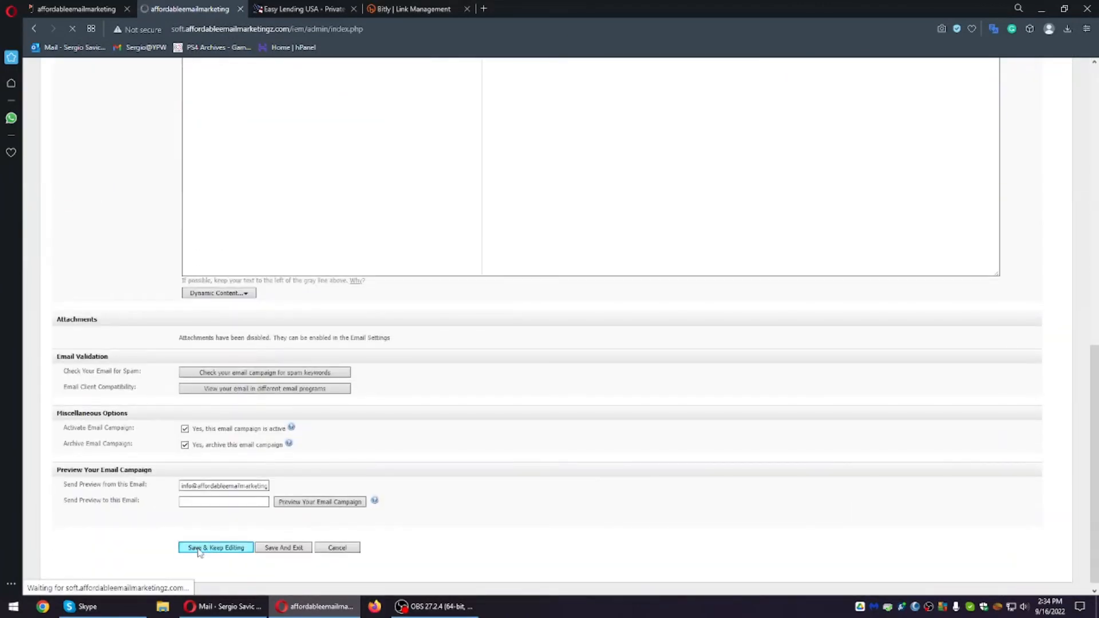
Step: Check the saved campaign, then save it once more and exit to the campaign list
scroll(142, 312, down, 5)
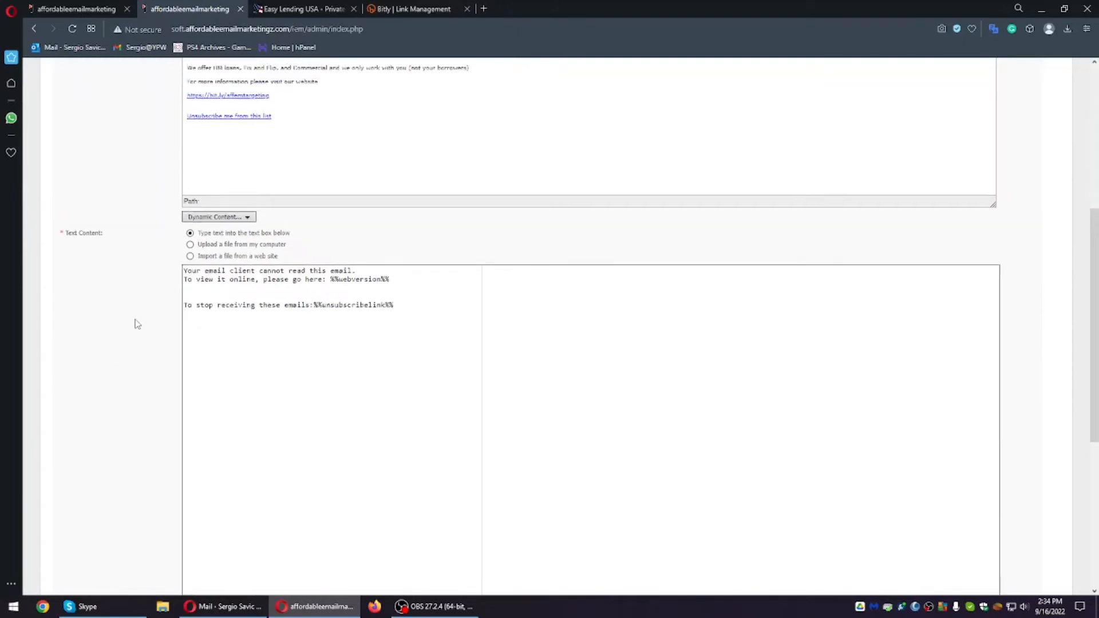
scroll(137, 324, up, 6)
drag(96, 189, 356, 191)
click(377, 202)
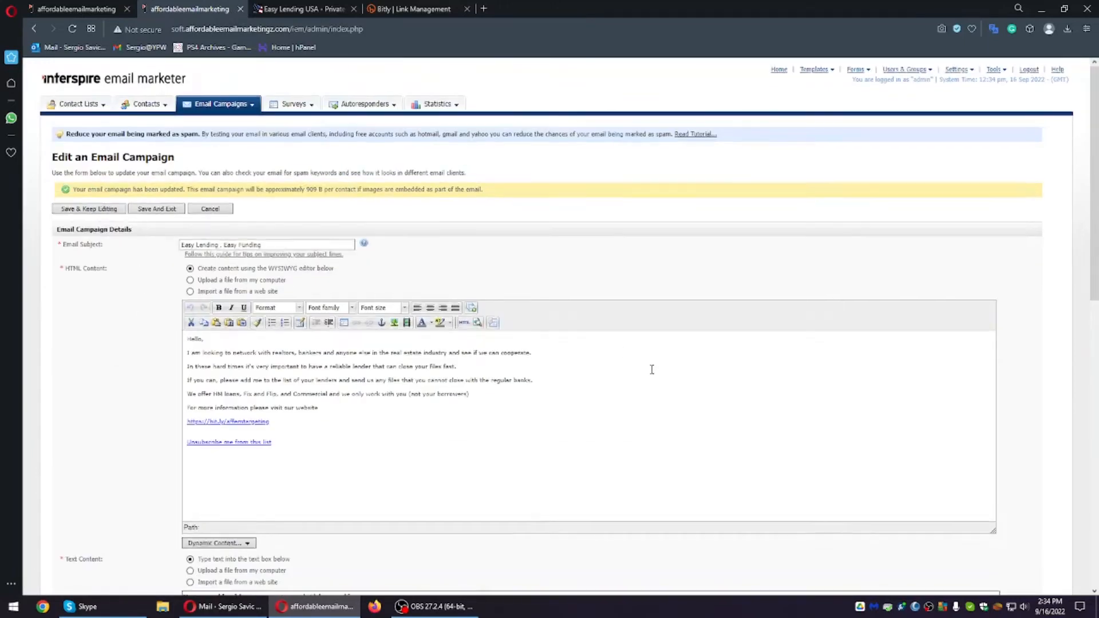
scroll(650, 372, down, 10)
click(285, 542)
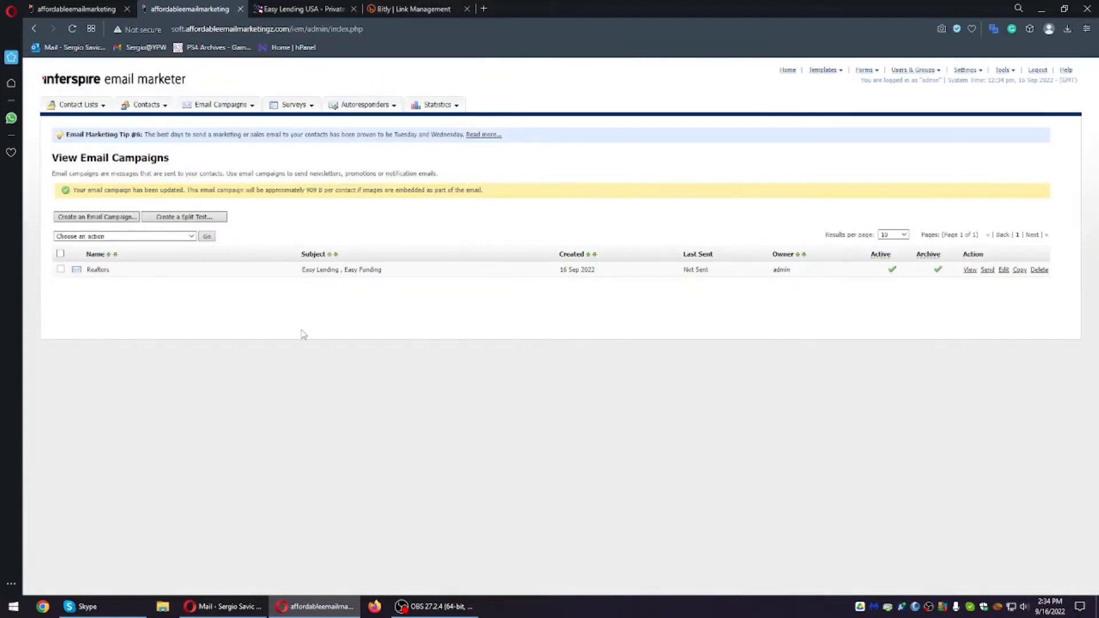
Step: Preview the Realtors campaign and choose the Real Estate Banks Name-0-200k and Real Estate Banks Name-200k-355k lists as its recipients
click(970, 269)
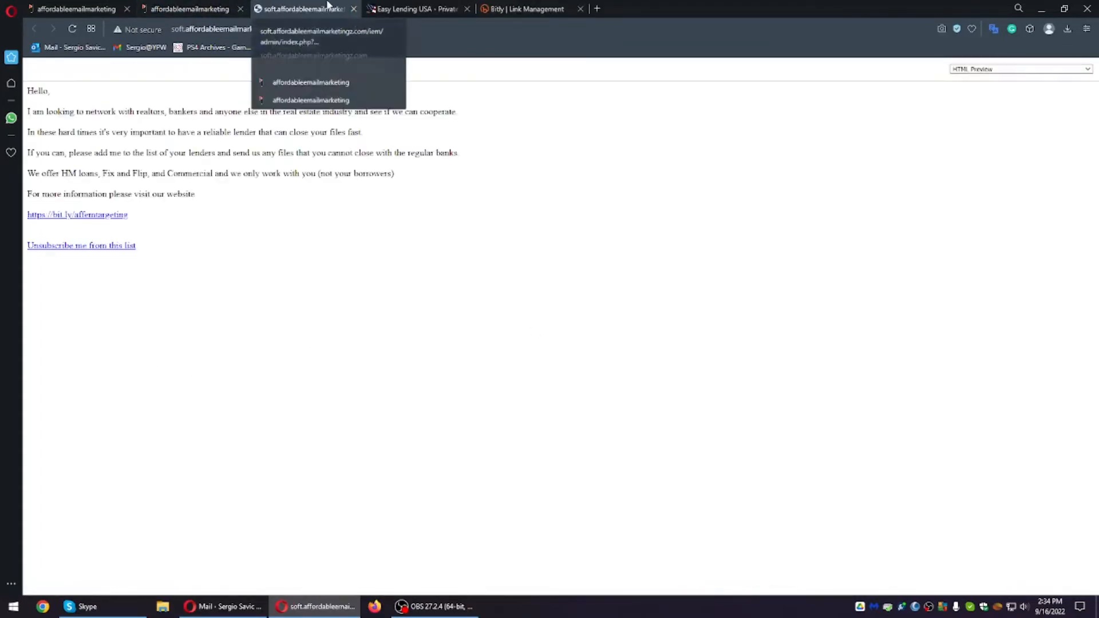
middle_click(326, 7)
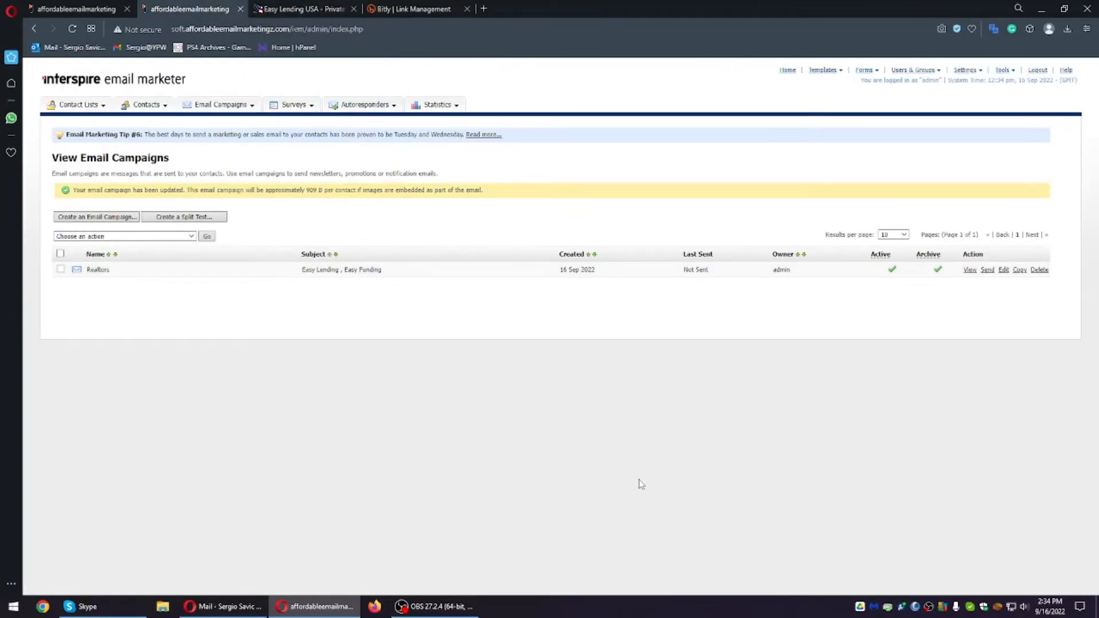
click(988, 272)
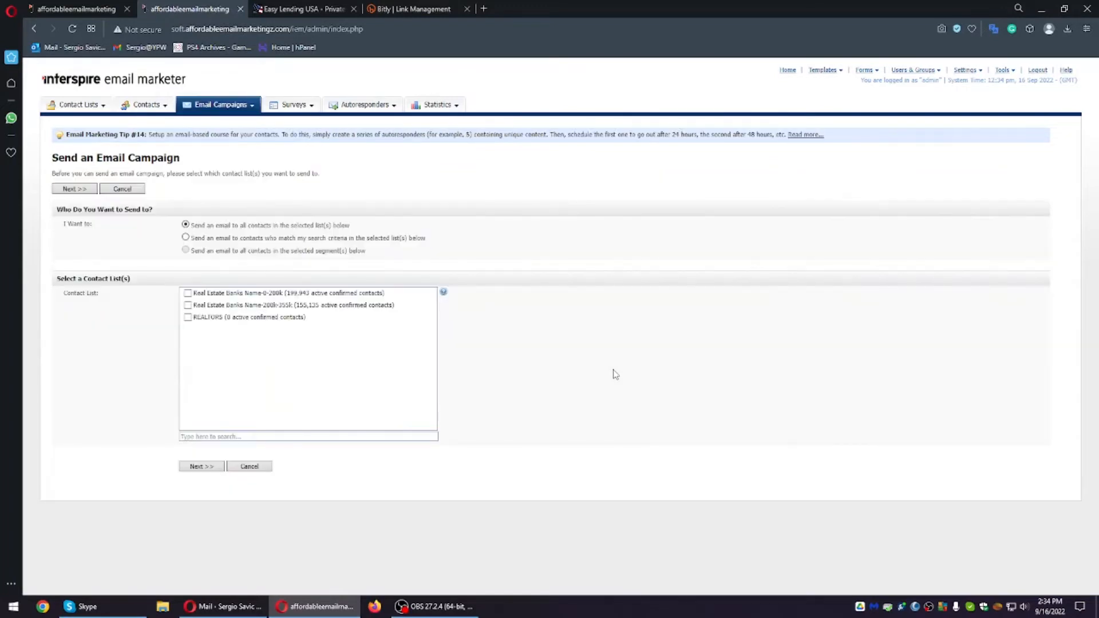
click(188, 293)
click(188, 306)
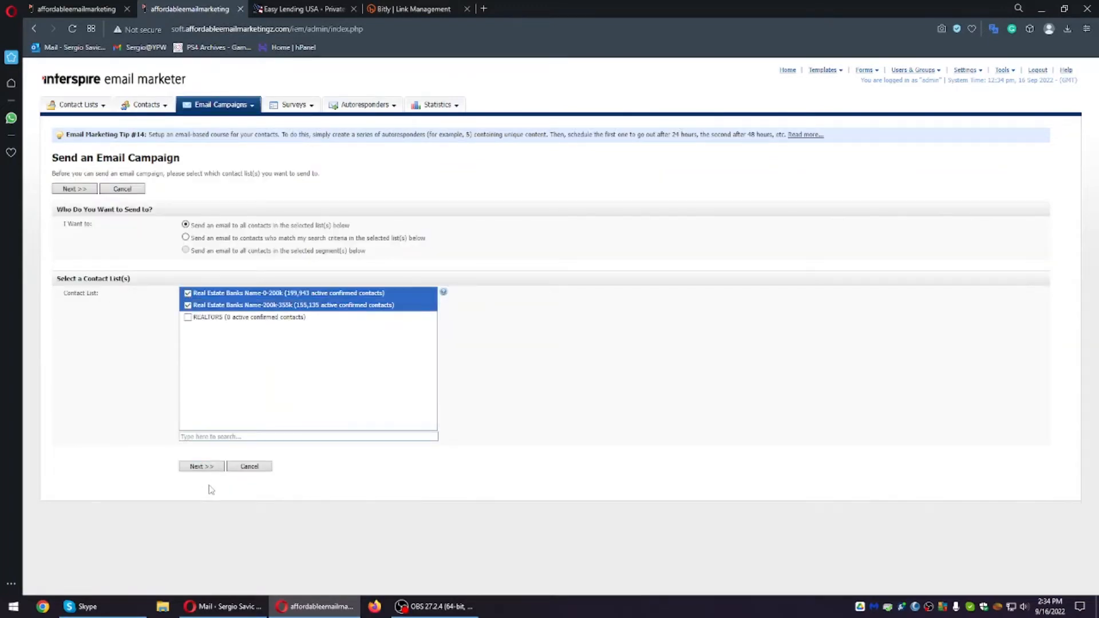
click(209, 467)
Step: Reopen the Bitly links page and view the click details of bit.ly/affemtargeting
middle_click(400, 7)
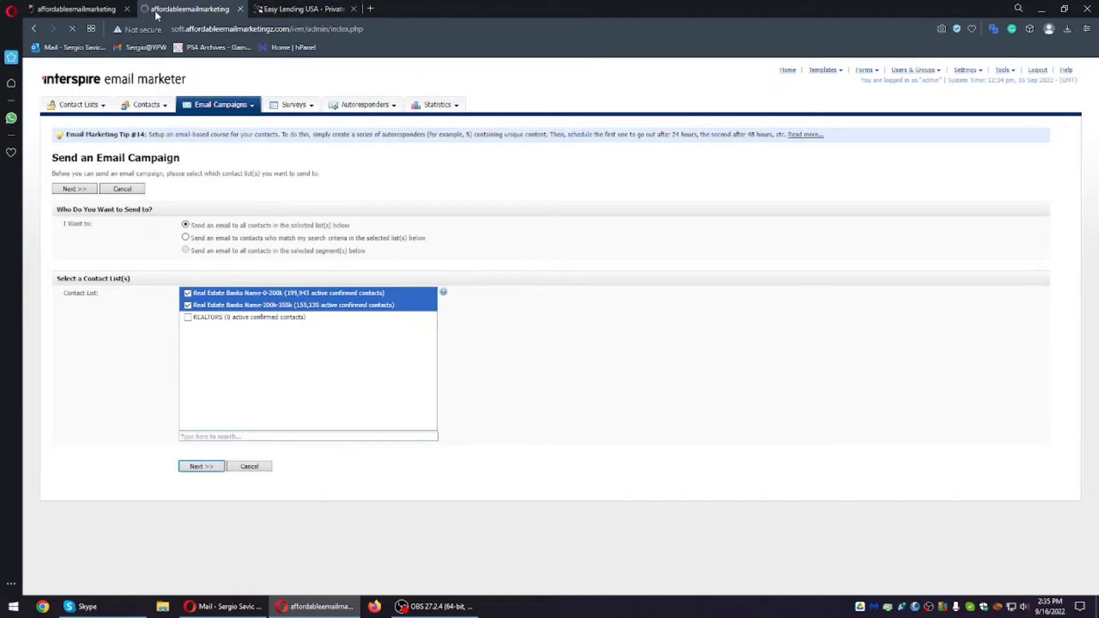
click(370, 7)
text(bit.ly)
key(Return)
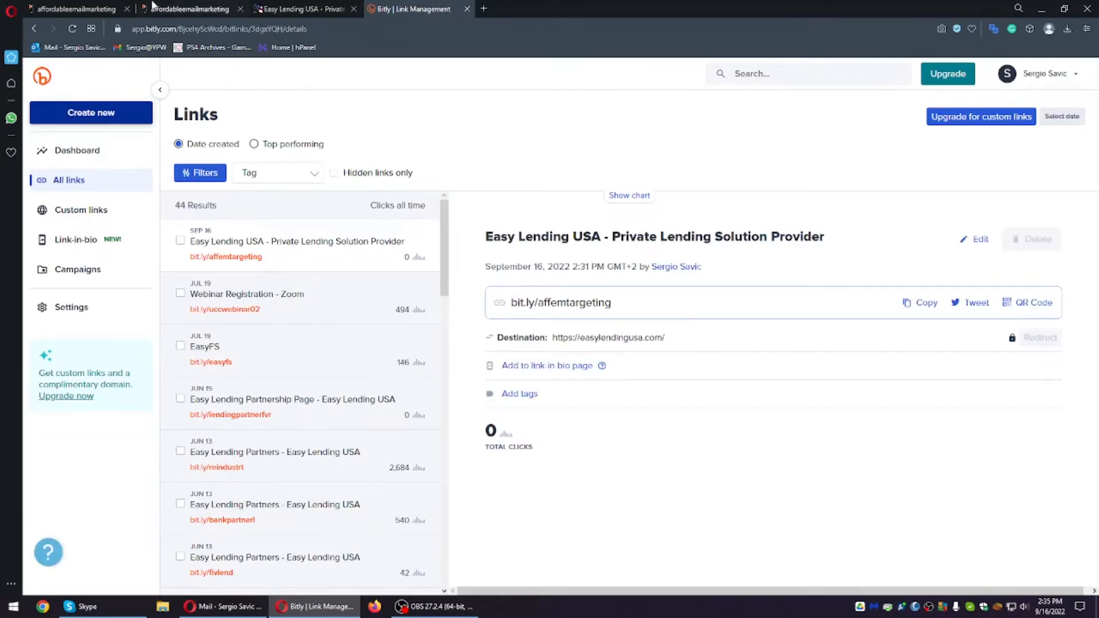
Step: Return to the Realtors send settings, accept them as they are, and schedule the campaign for sending now
click(185, 8)
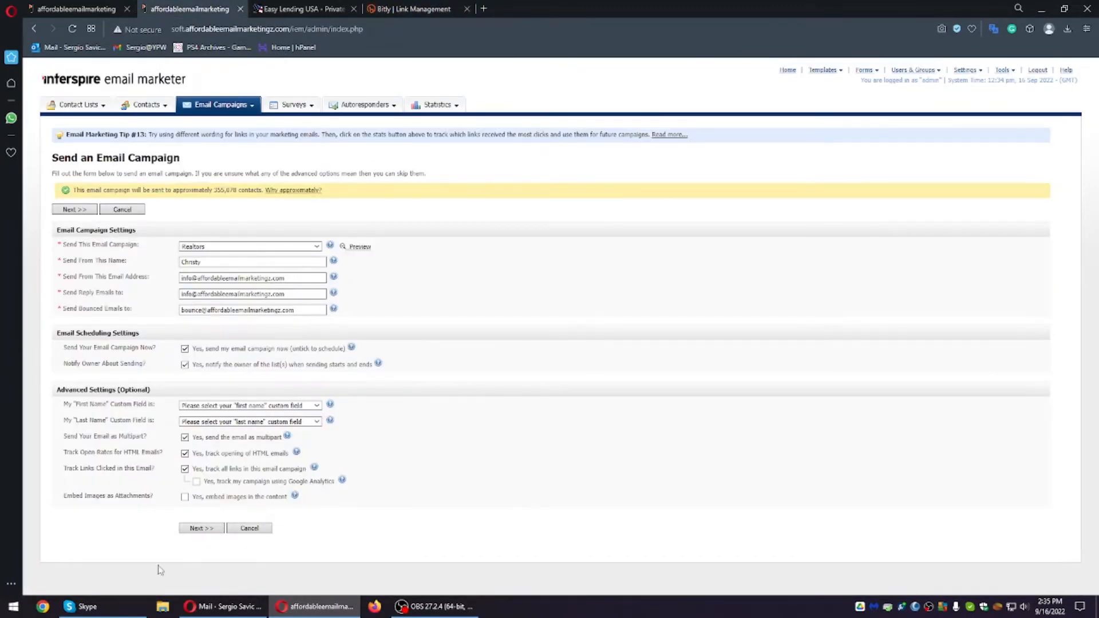
click(202, 530)
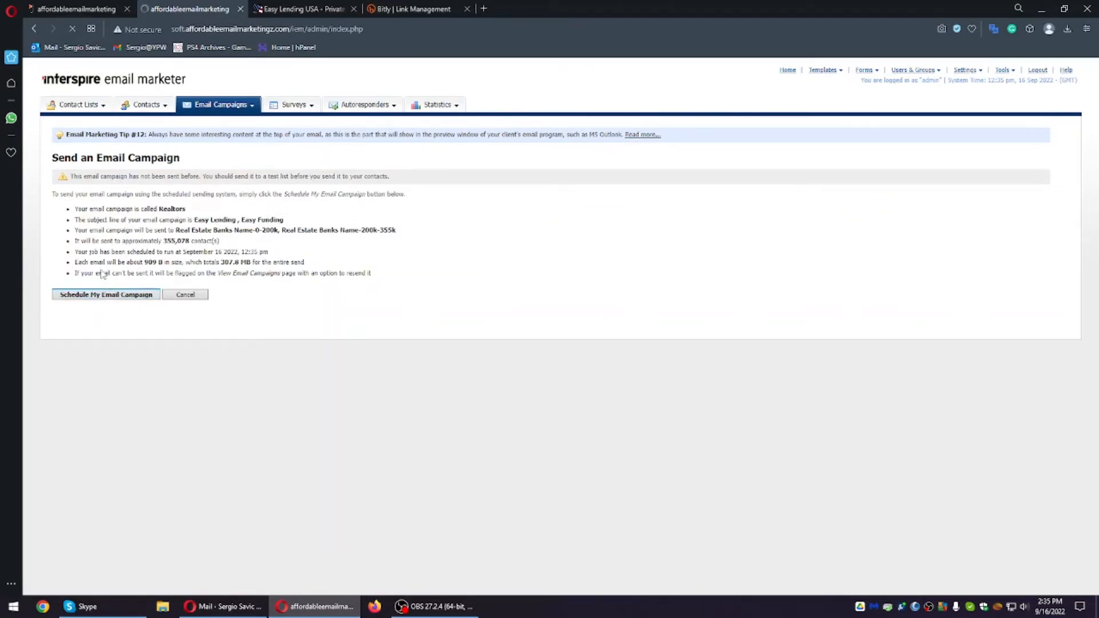
click(103, 296)
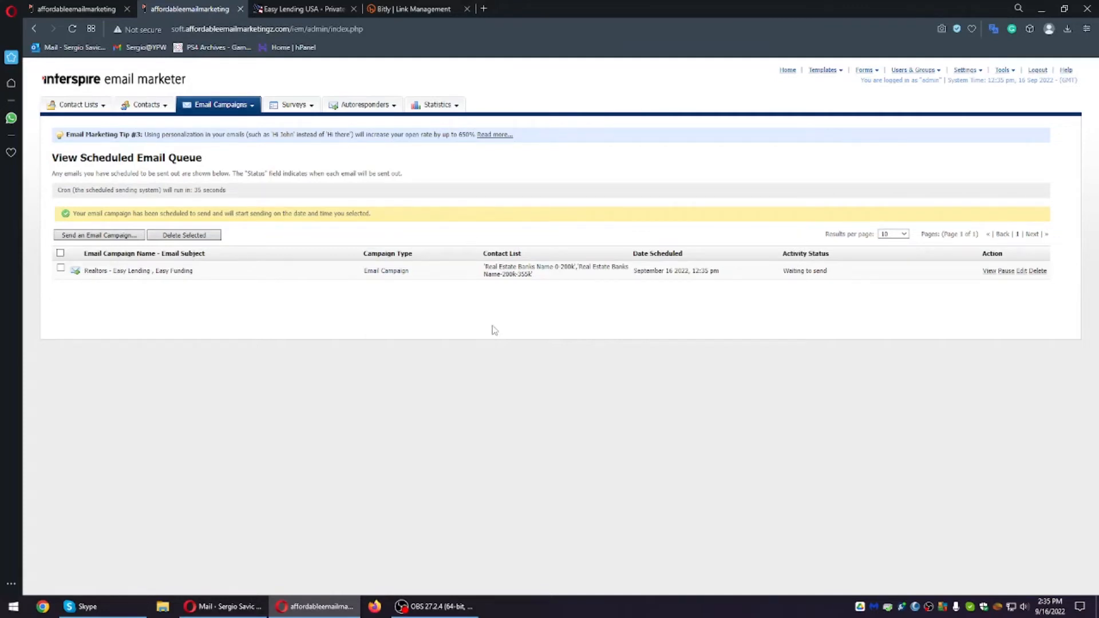
Step: View the queued Realtors campaign in its own tab, switch it to Text Preview, and close the preview
click(989, 271)
middle_click(988, 272)
click(127, 9)
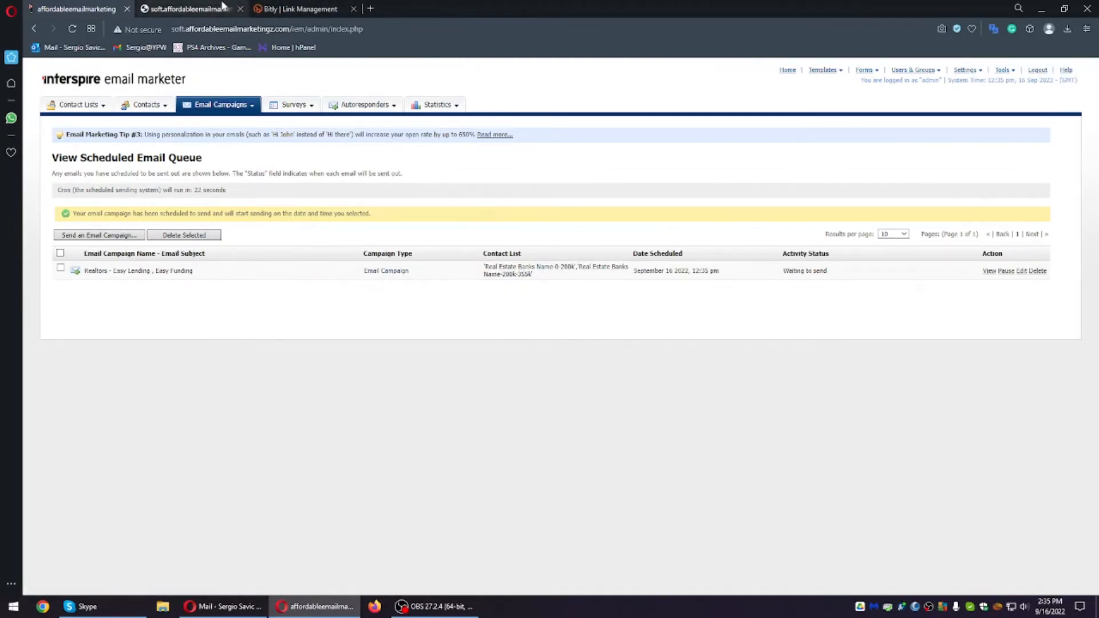
click(189, 9)
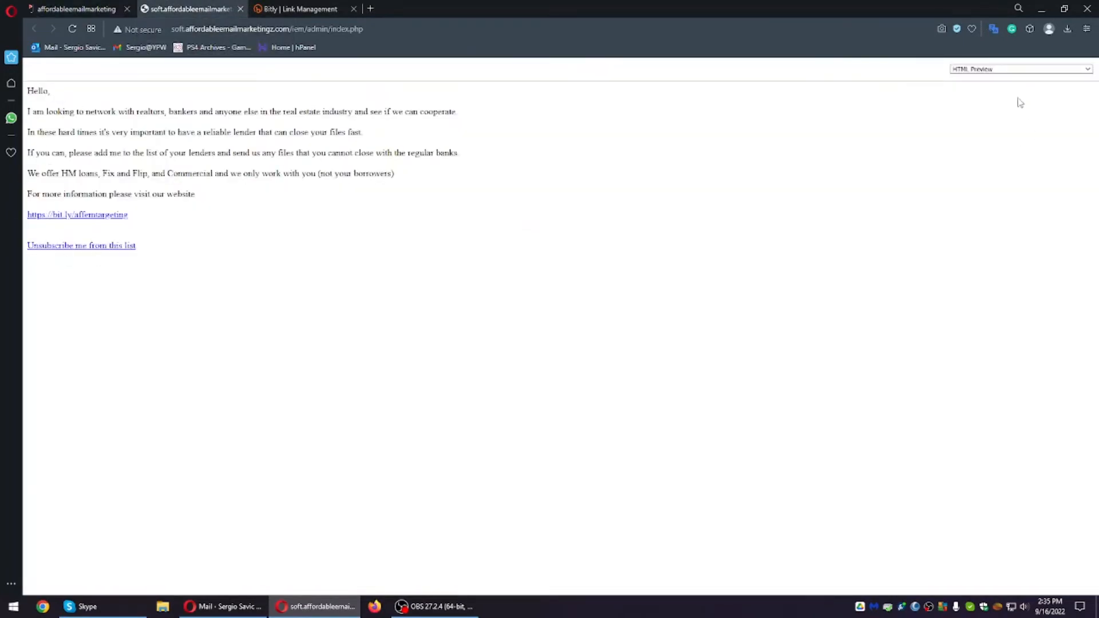
click(1007, 72)
click(989, 85)
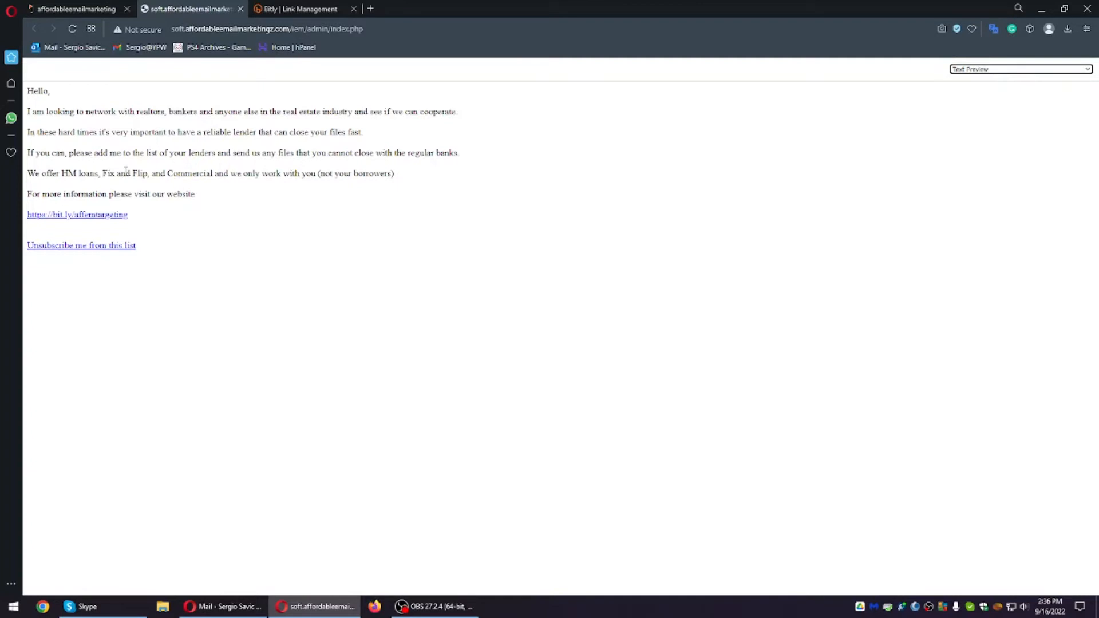
middle_click(144, 7)
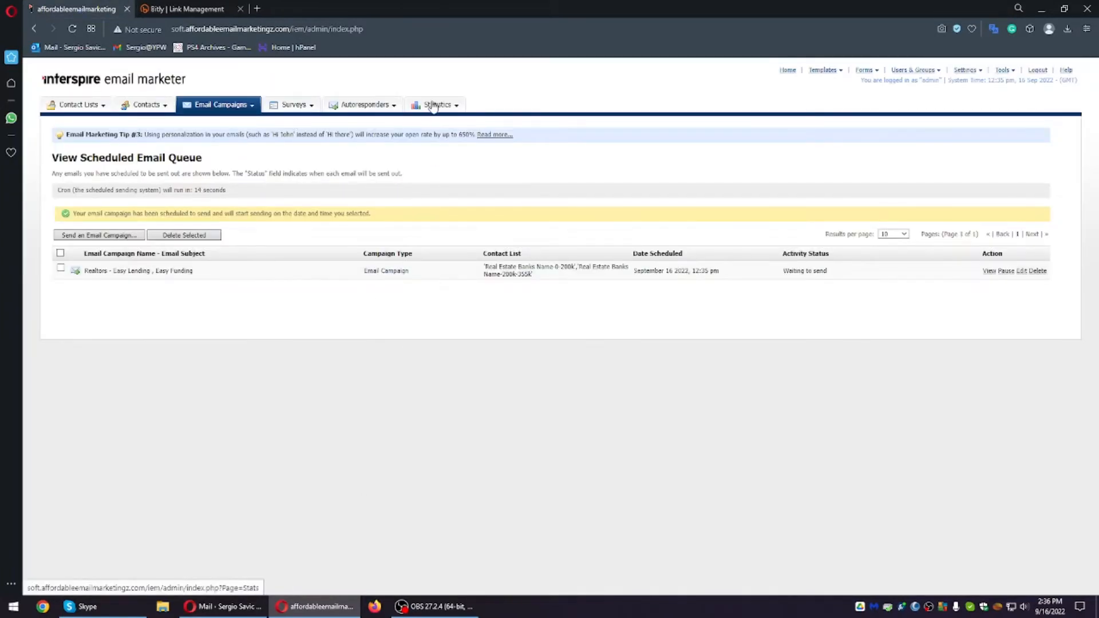
Step: Open the Email Campaign Statistics page in a separate tab and check it for campaign reports
mouse_move(435, 106)
middle_click(465, 120)
click(174, 8)
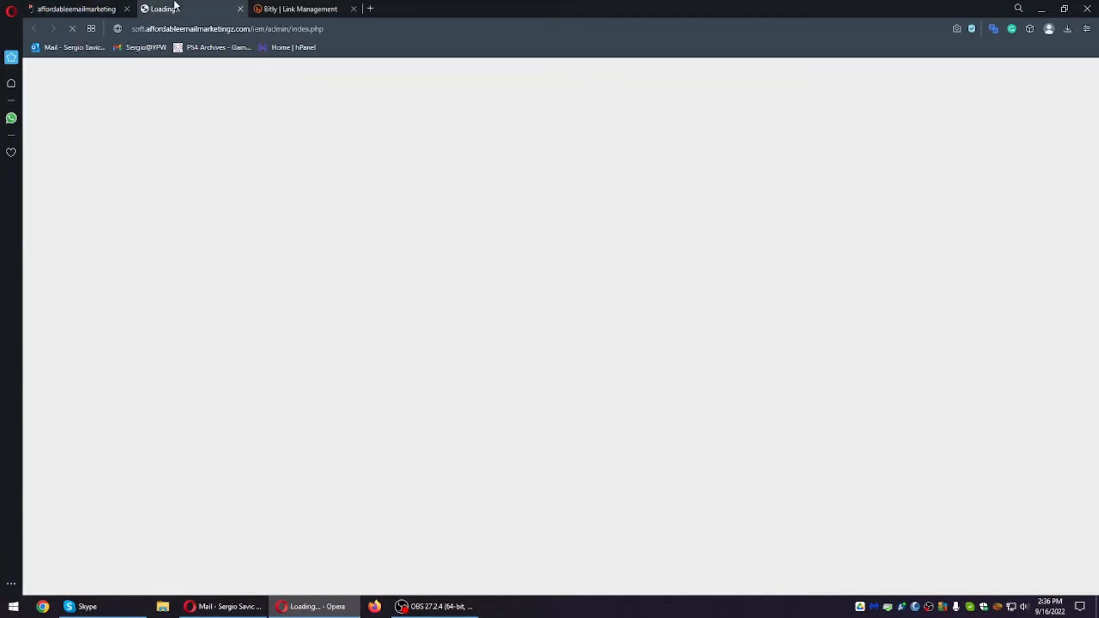
click(109, 8)
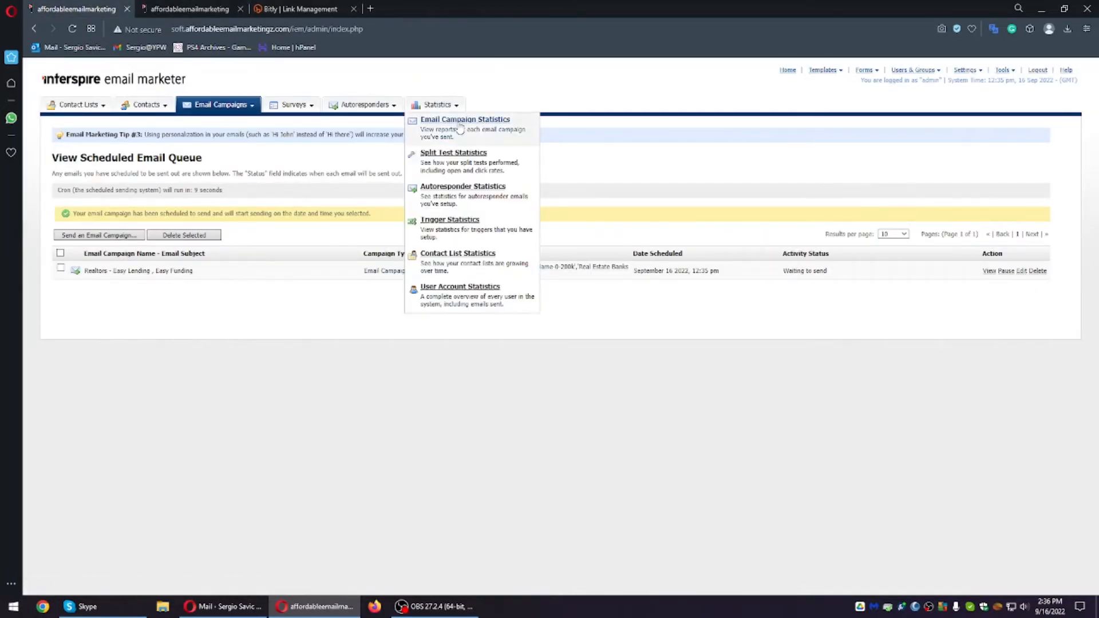
click(451, 121)
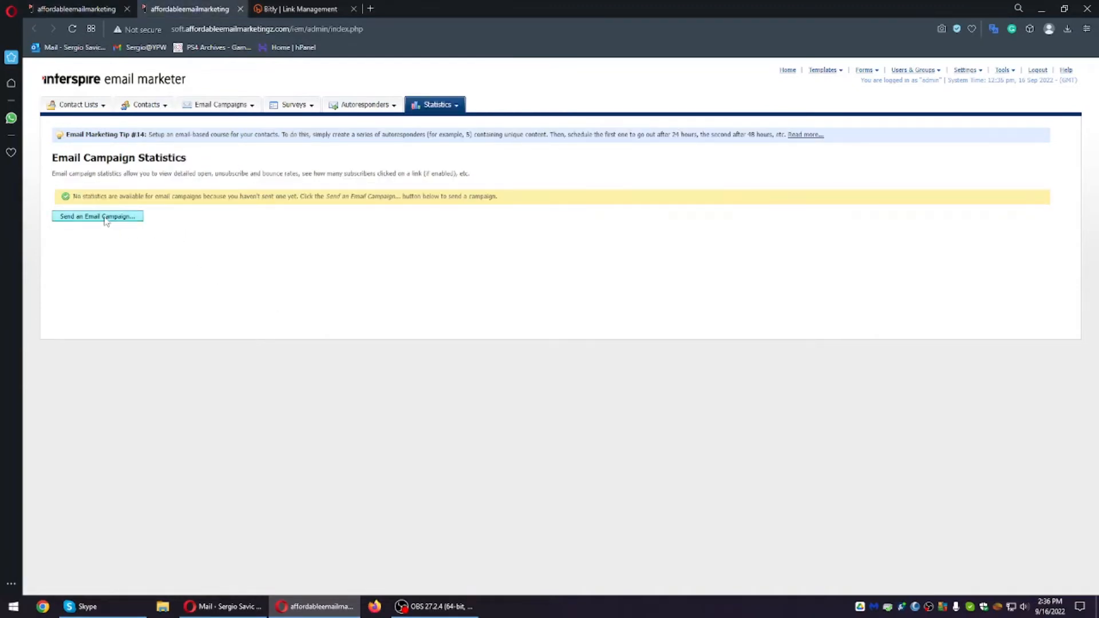
Step: Go back to the scheduled email queue and refresh the Realtors campaign's sending status
click(94, 9)
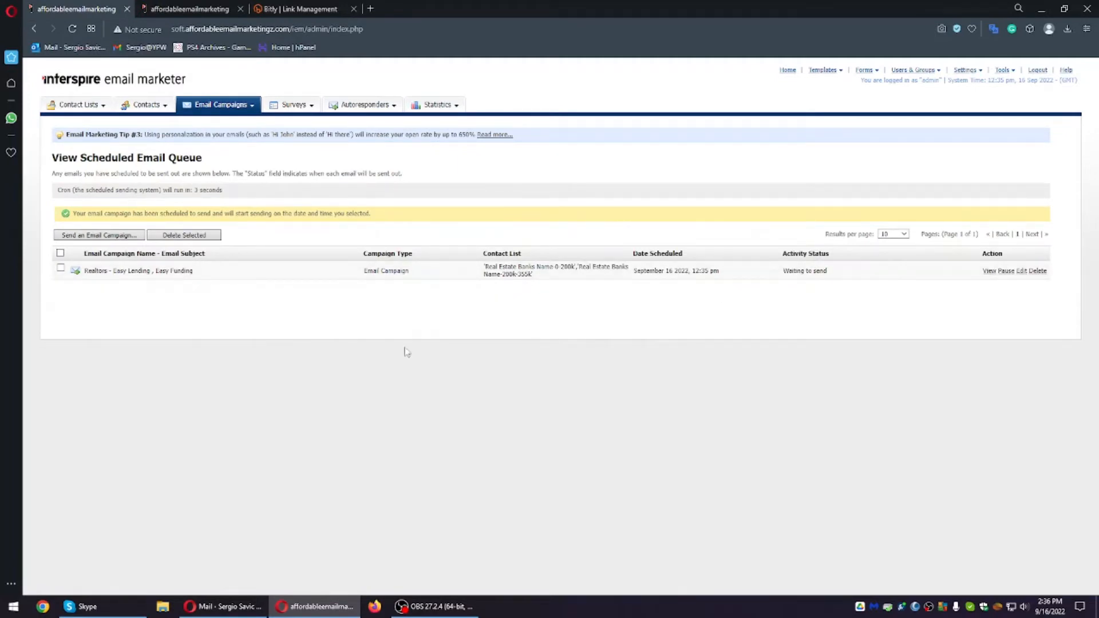
click(75, 31)
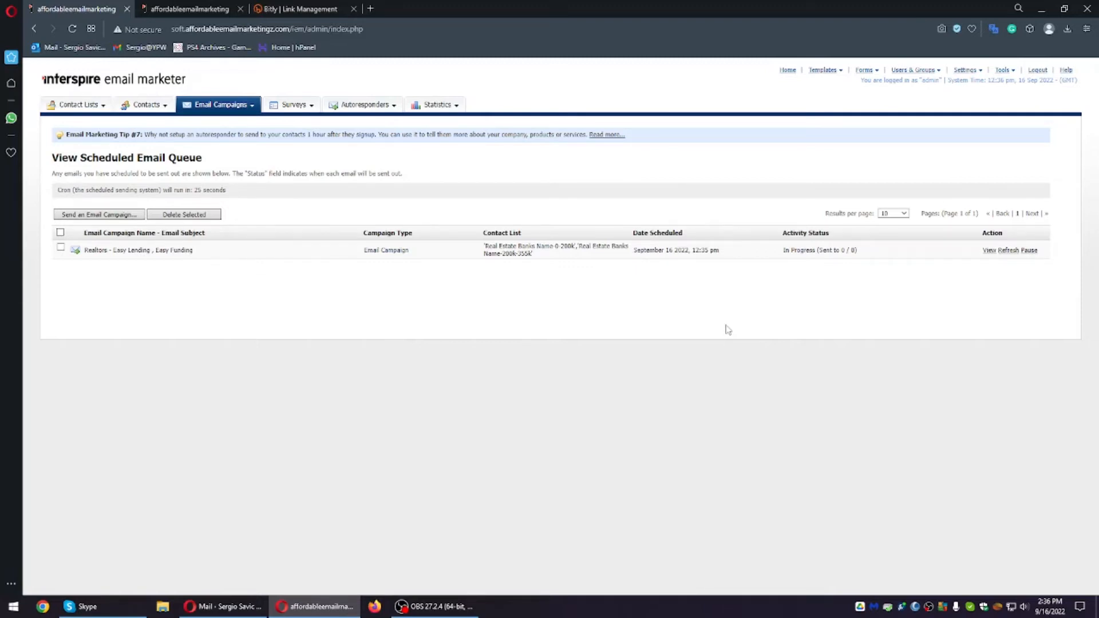
click(1011, 252)
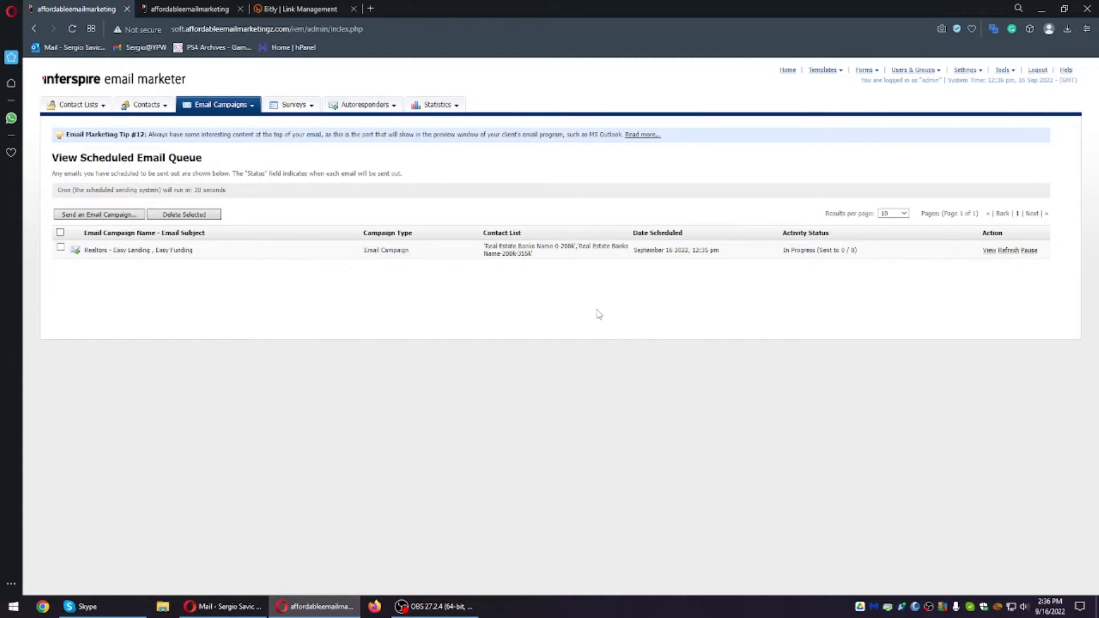
Step: Reload the Email Campaign Statistics to check for new reports, and return to the scheduled email queue
click(219, 5)
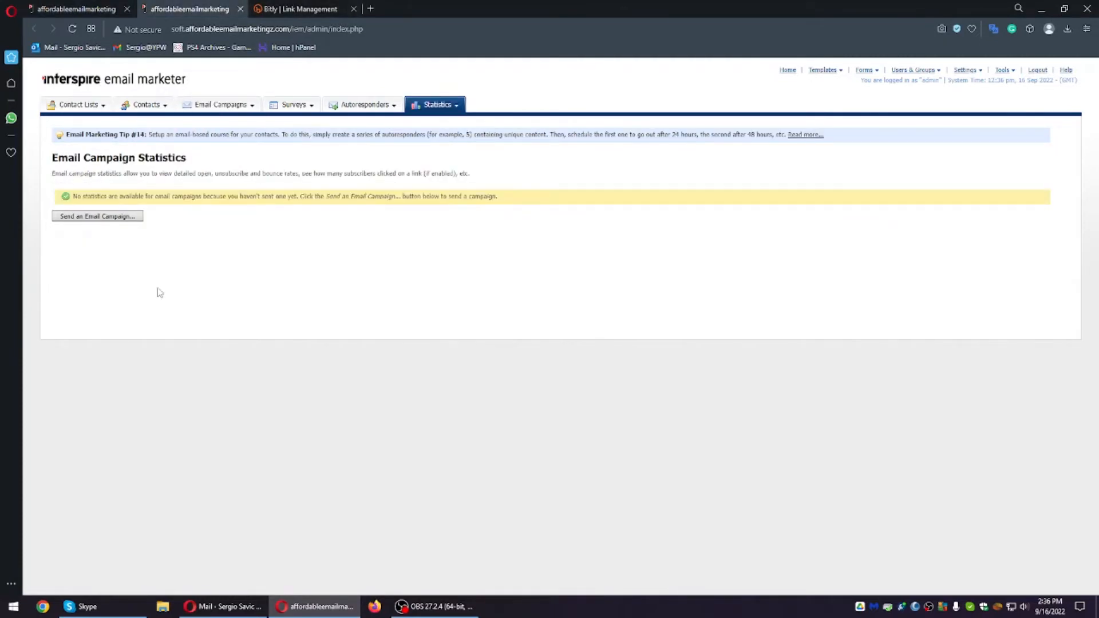
click(453, 117)
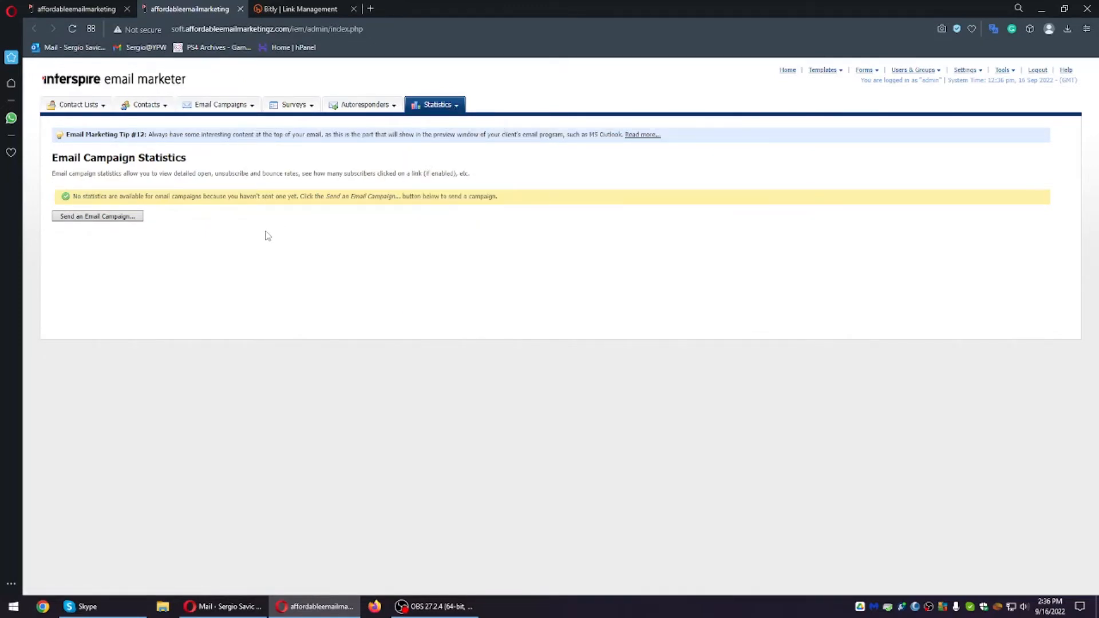
click(87, 8)
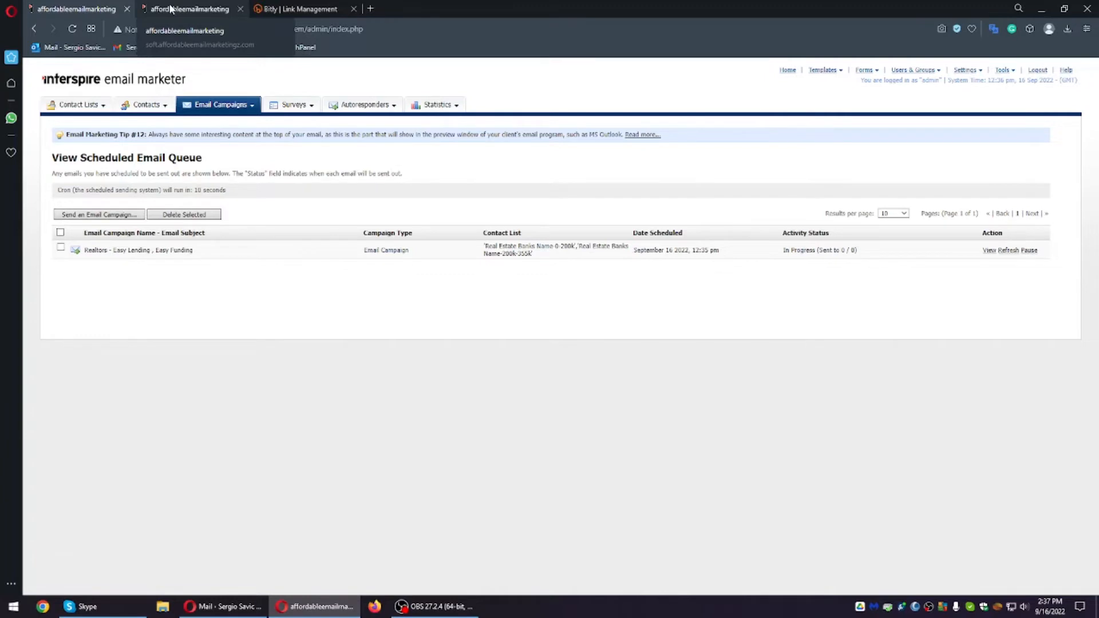
Step: Reload the scheduled email queue, glance at the Email Campaign Statistics, and refresh the Realtors campaign's status in the queue
click(72, 32)
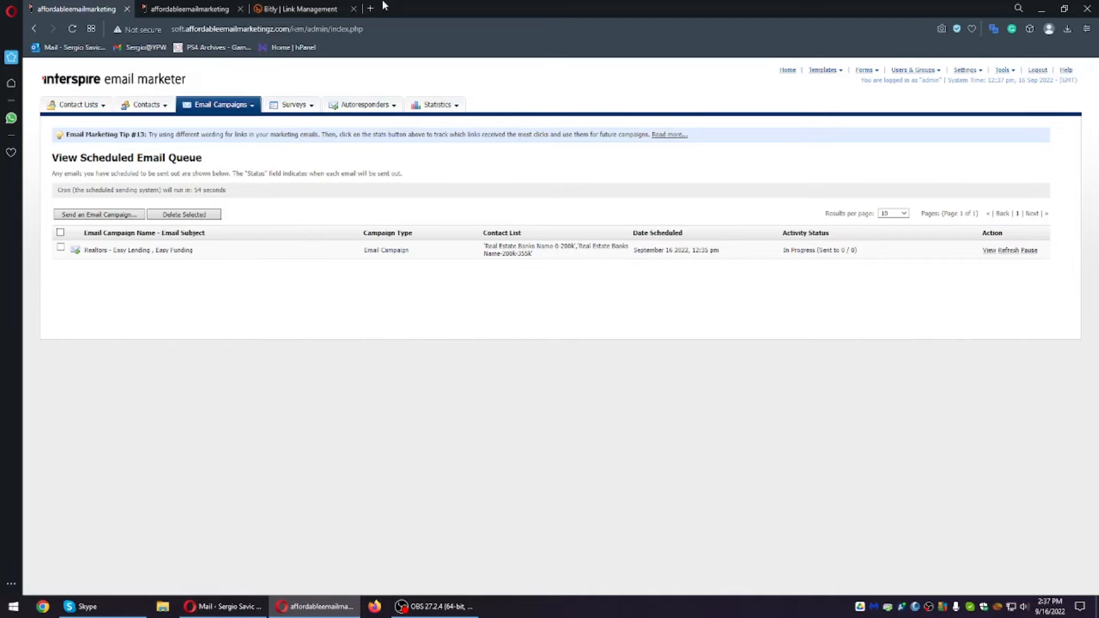
click(189, 8)
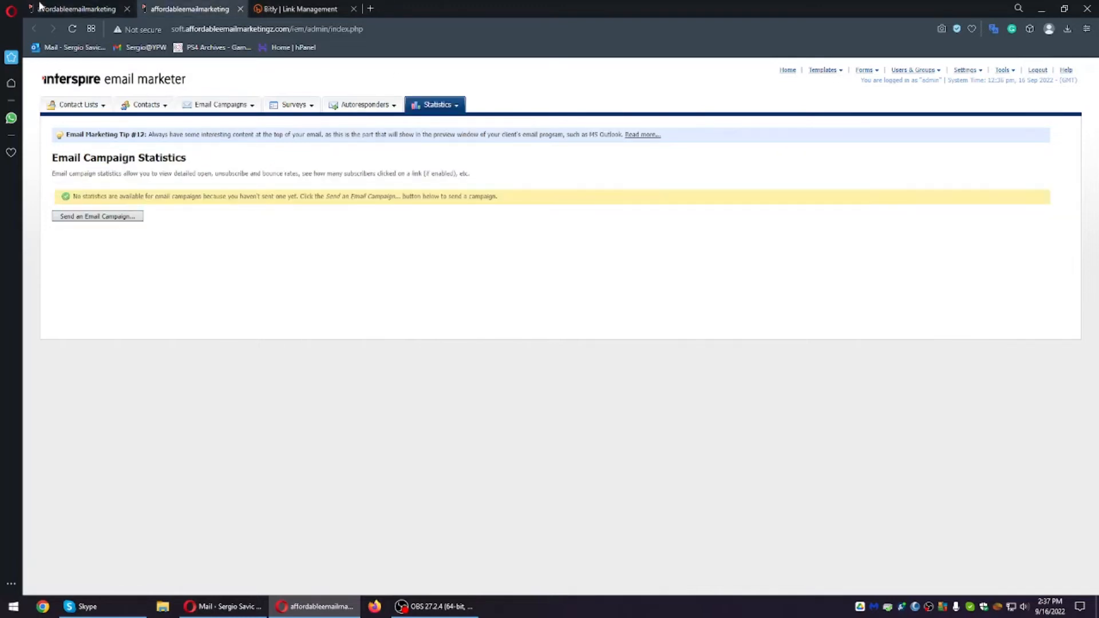
click(78, 8)
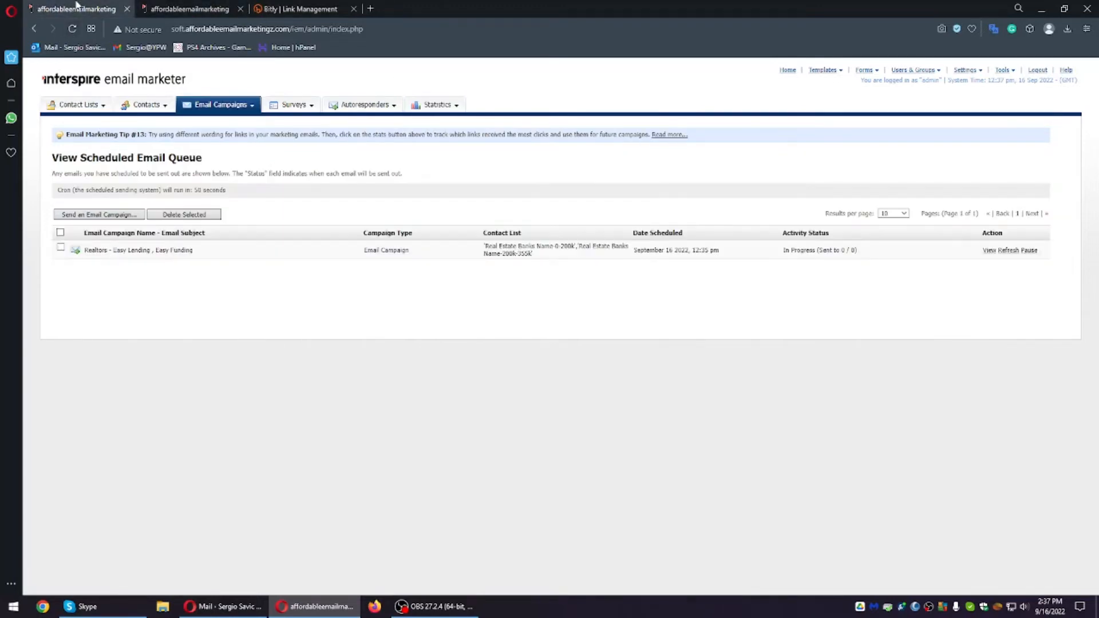
click(1008, 251)
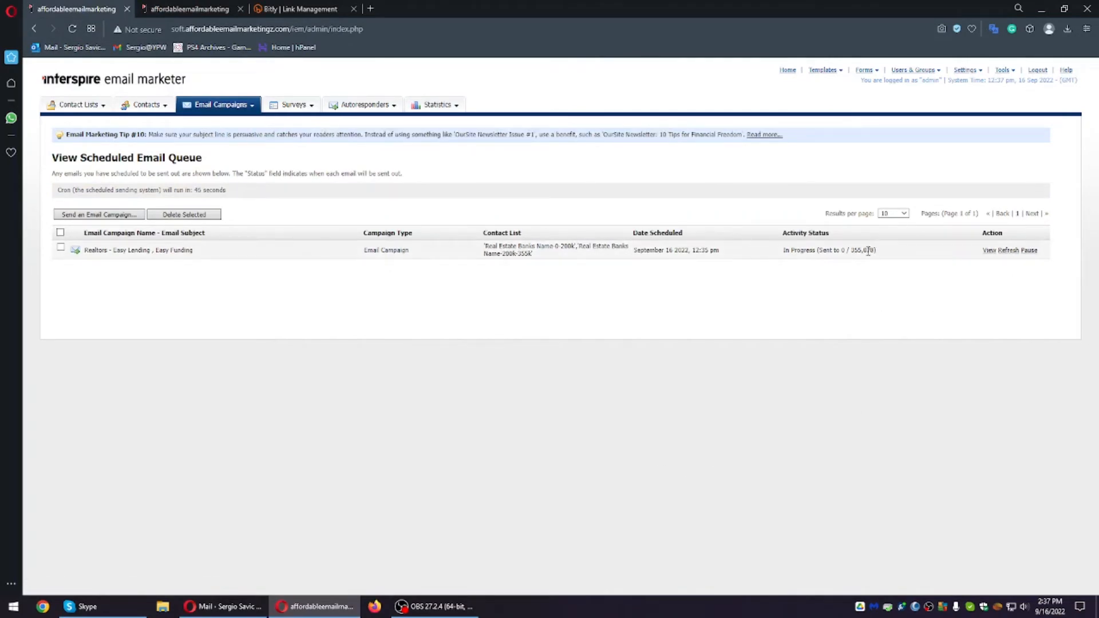
Step: Examine the Realtors campaign's total recipient count in the Activity Status and refresh its sending progress again
mouse_move(850, 251)
mouse_down()
mouse_move(885, 251)
mouse_move(848, 250)
mouse_move(872, 252)
mouse_up()
click(874, 252)
drag(851, 251, 874, 252)
click(870, 300)
click(1007, 250)
click(1010, 251)
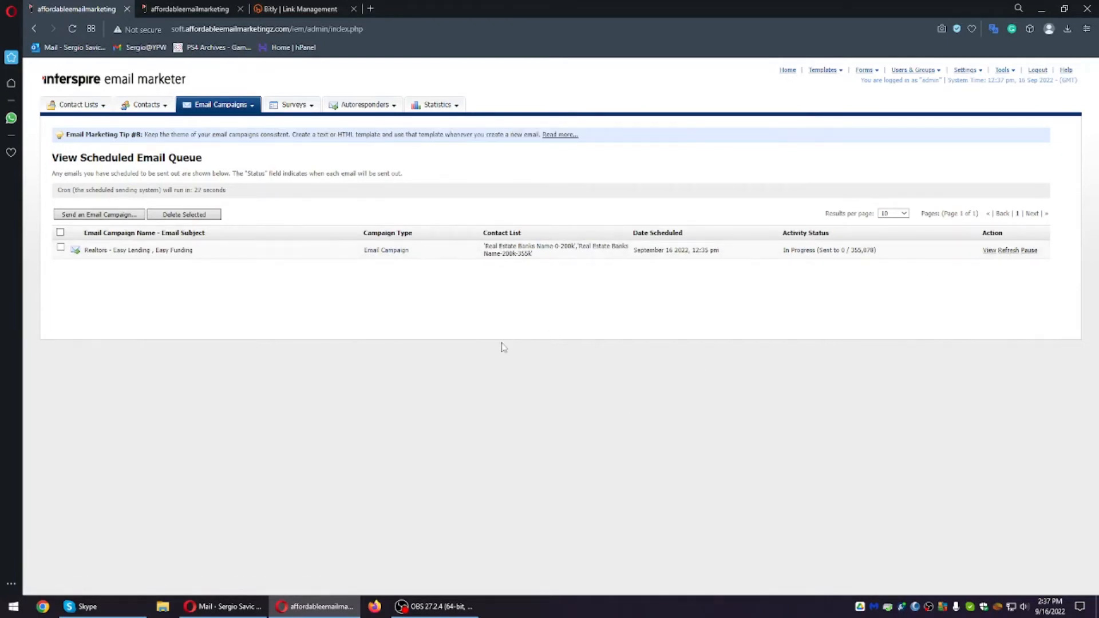
Step: Reload the Email Campaign Statistics page to check for the Realtors campaign report
click(189, 9)
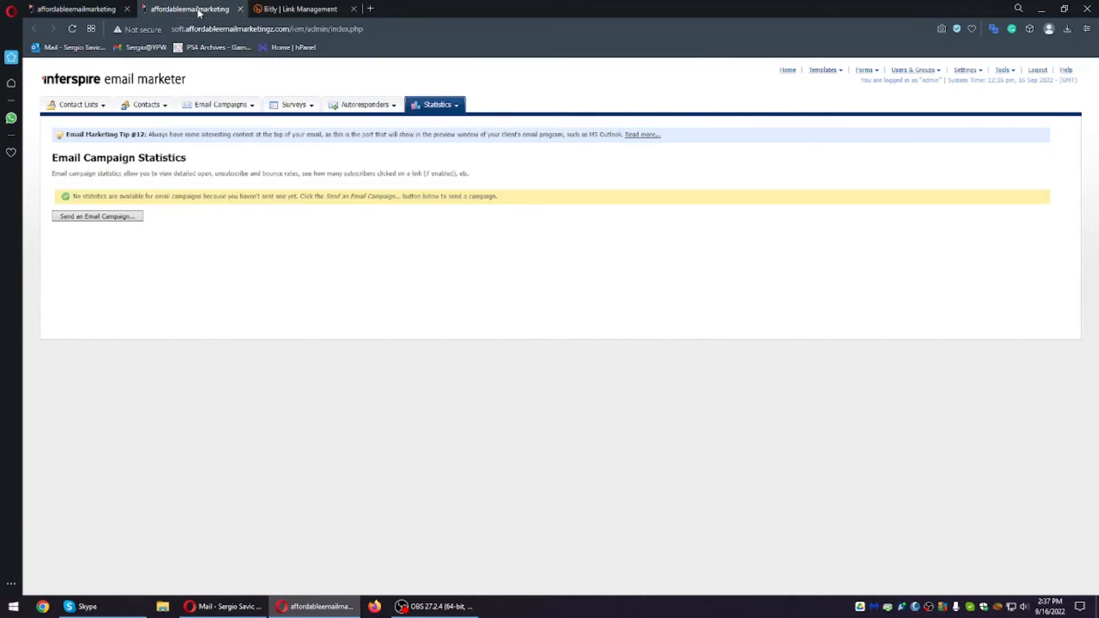
click(69, 28)
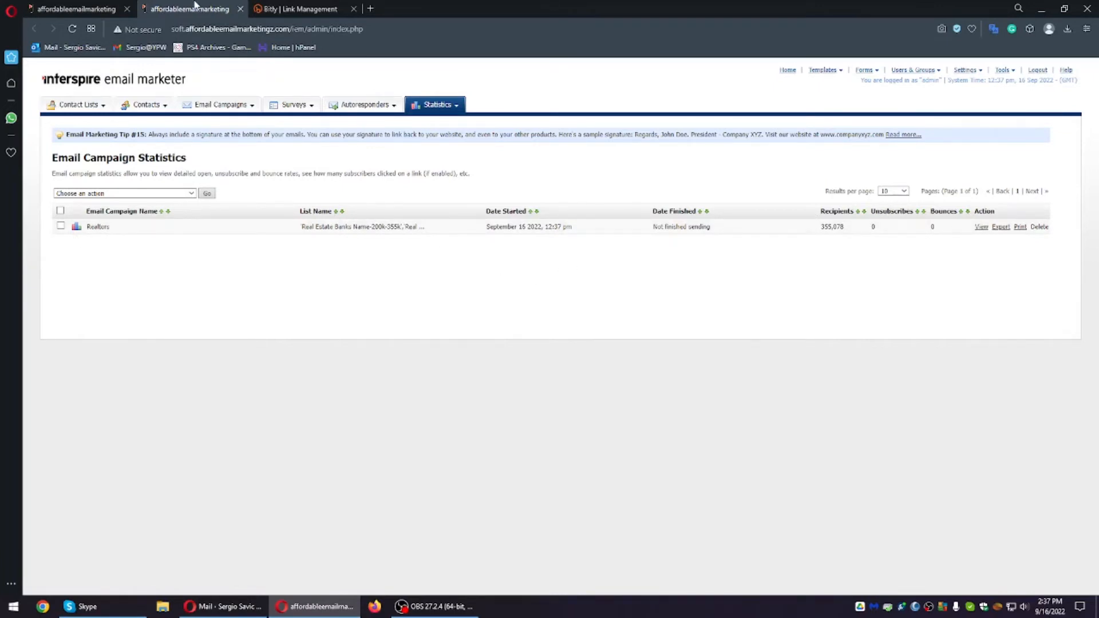
click(440, 122)
Step: Return to the scheduled email queue and refresh the Realtors campaign to check how many emails were sent
click(52, 7)
mouse_move(231, 107)
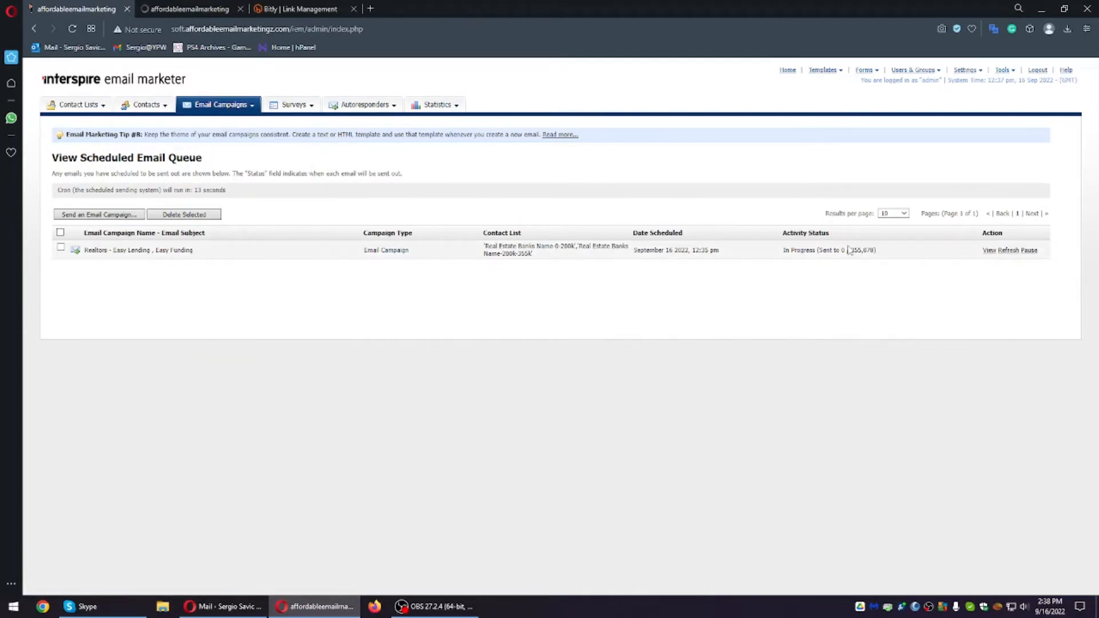
click(1010, 250)
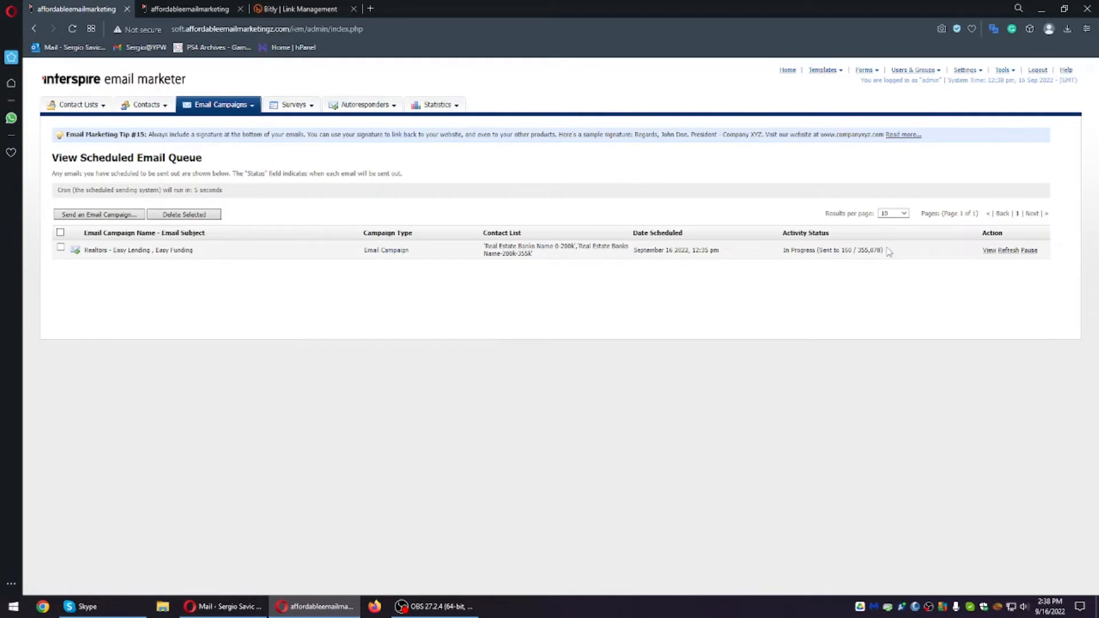
Step: Examine the Realtors campaign's bounce, unsubscribe and recipient figures in the Email Campaign Statistics
click(189, 8)
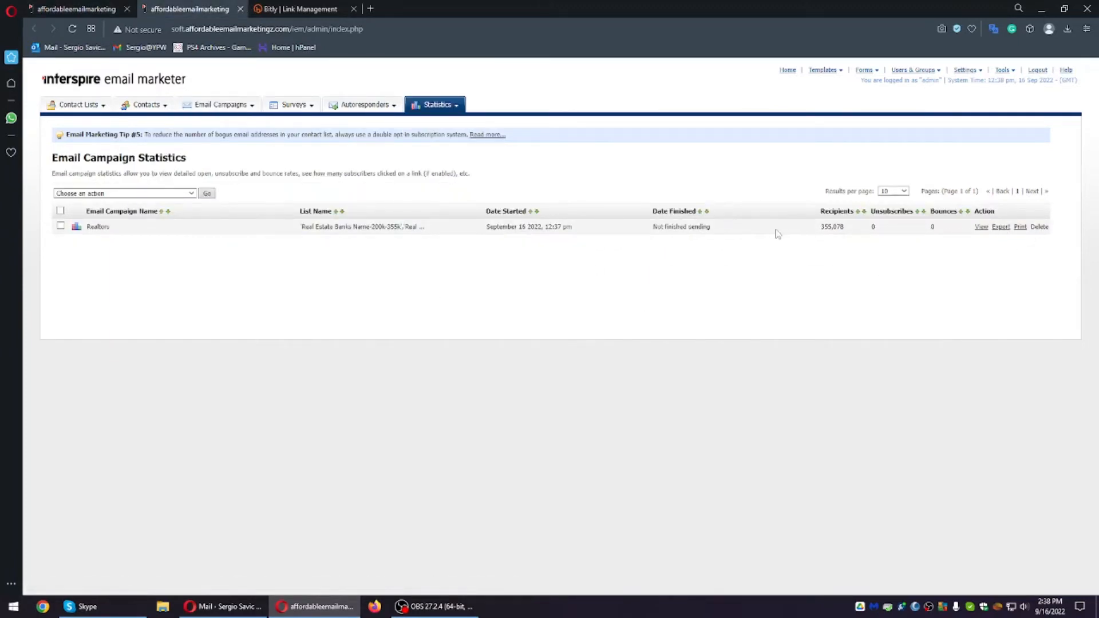
drag(946, 235, 862, 233)
click(813, 232)
drag(803, 226, 849, 228)
Step: Go back to the scheduled email queue, refresh the Realtors campaign repeatedly, and examine its sending progress
click(74, 8)
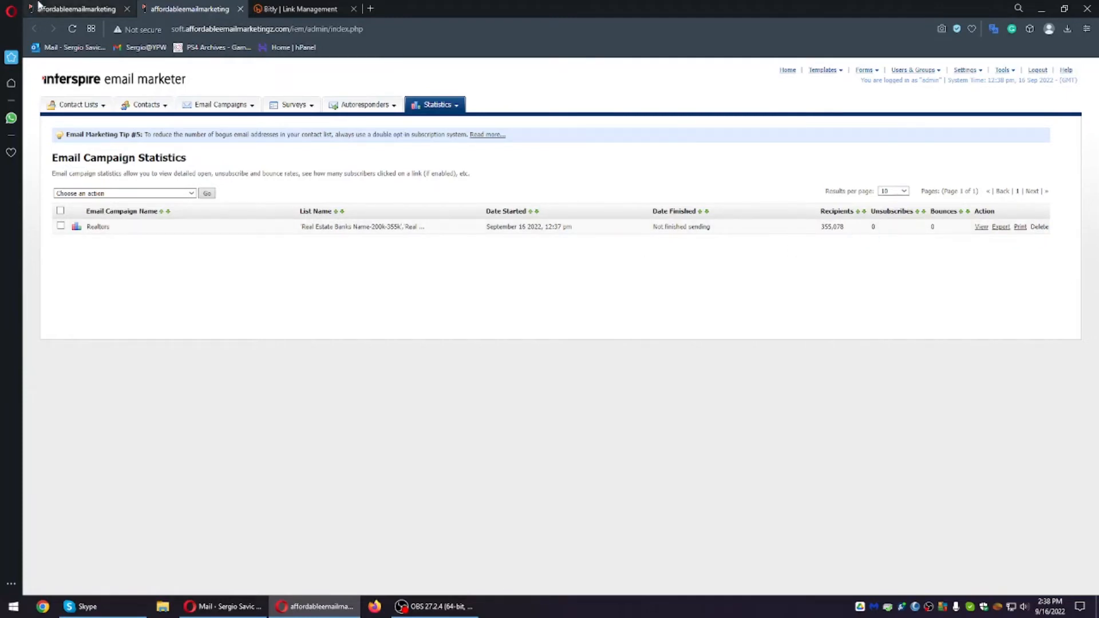
click(1012, 252)
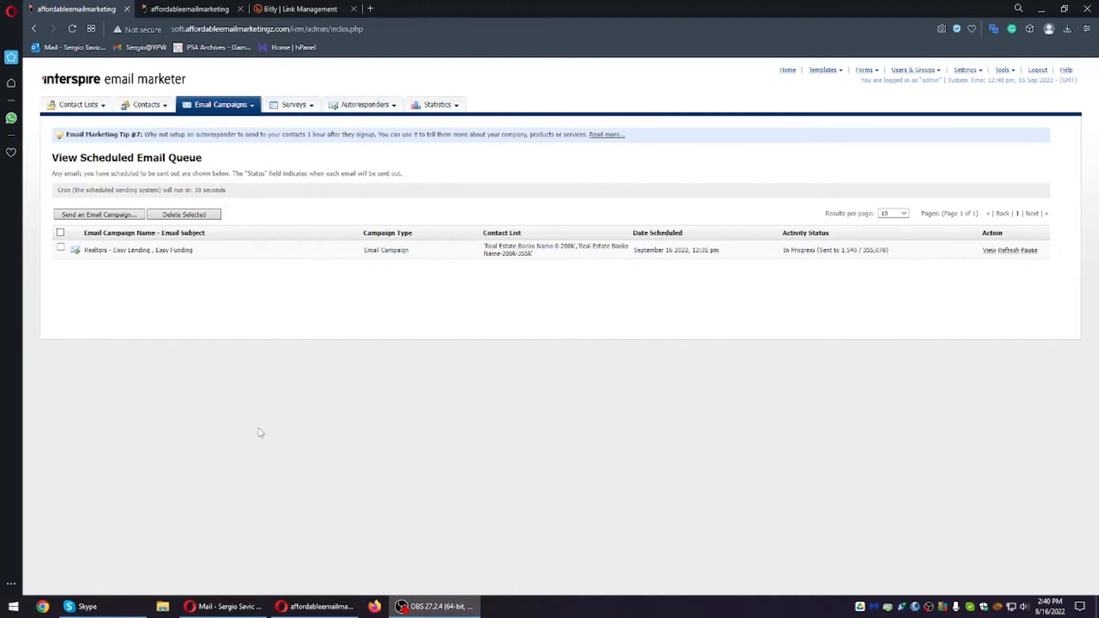
click(1009, 252)
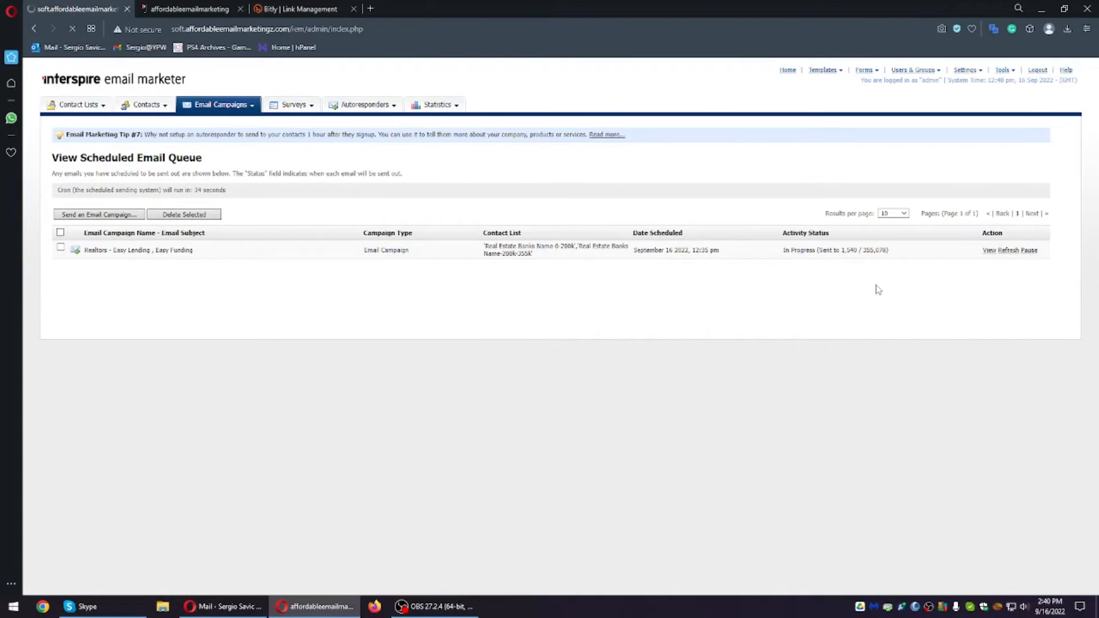
drag(926, 256, 785, 252)
click(784, 252)
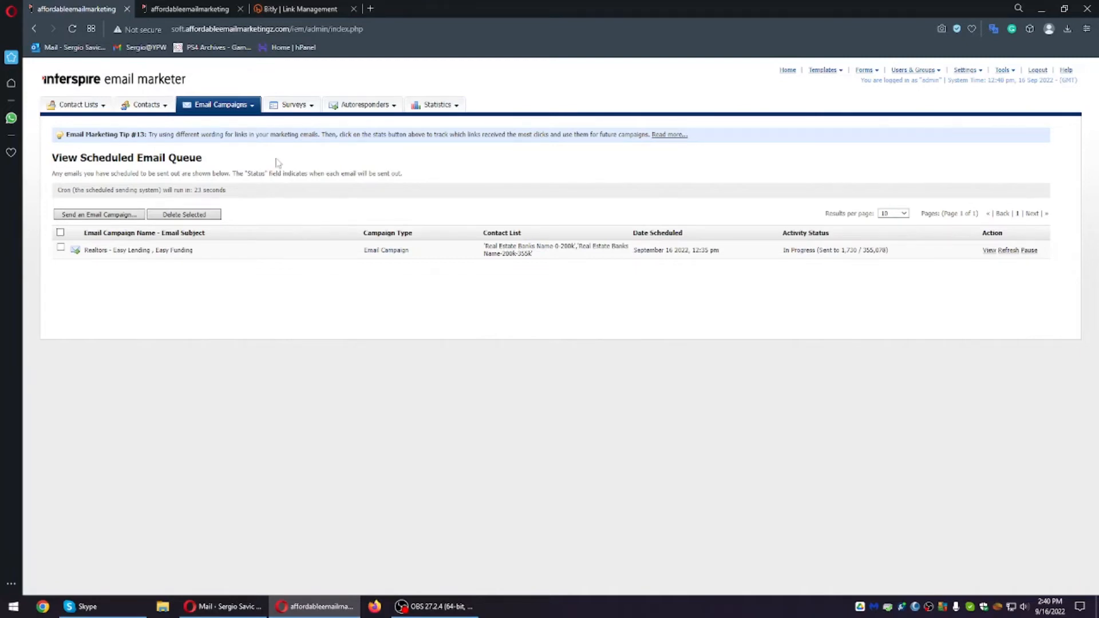
Step: Reload the campaign statistics list, then update the Realtors campaign's sent count in the scheduled email queue
click(220, 8)
click(71, 29)
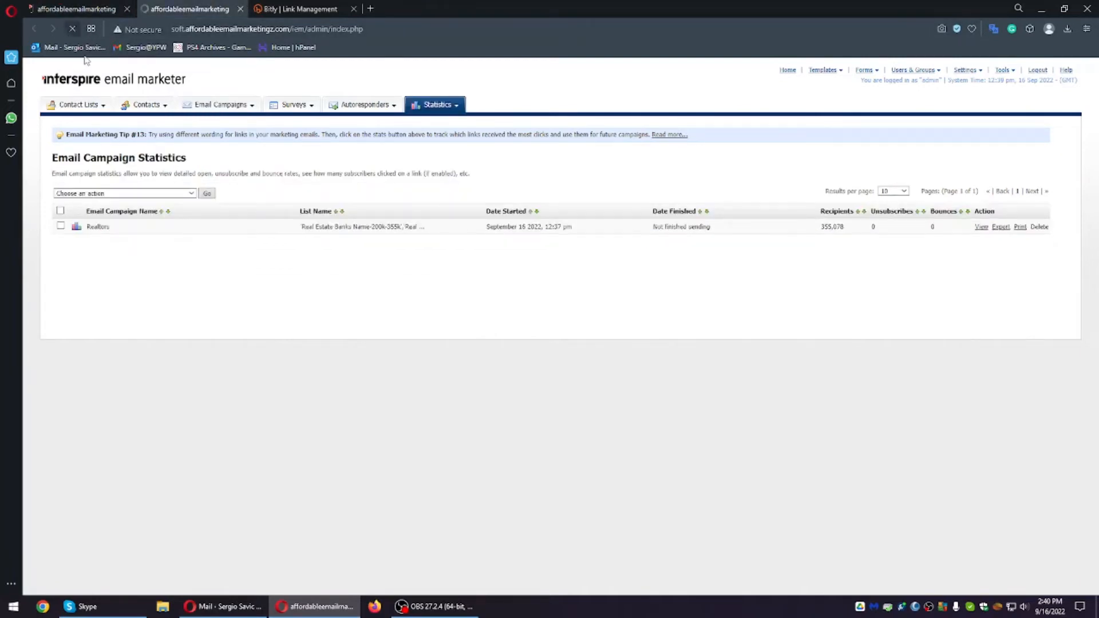
click(81, 7)
click(1009, 250)
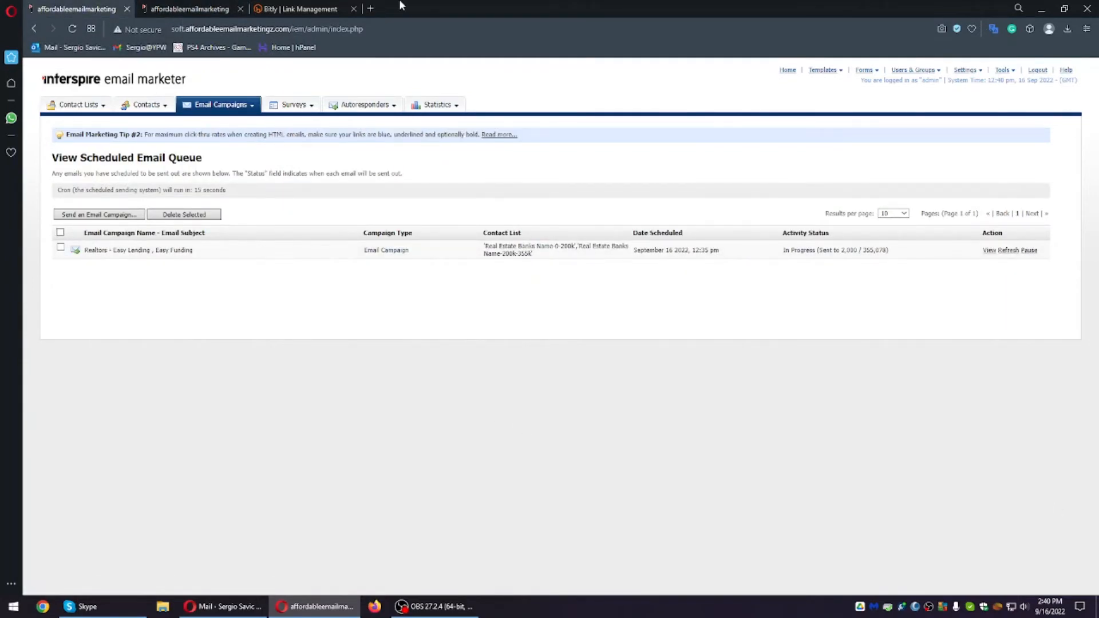
Step: Switch to Bitly, reload the bit.ly/affemtargeting link details, and check its total clicks, referrers and locations
click(345, 5)
key(F5)
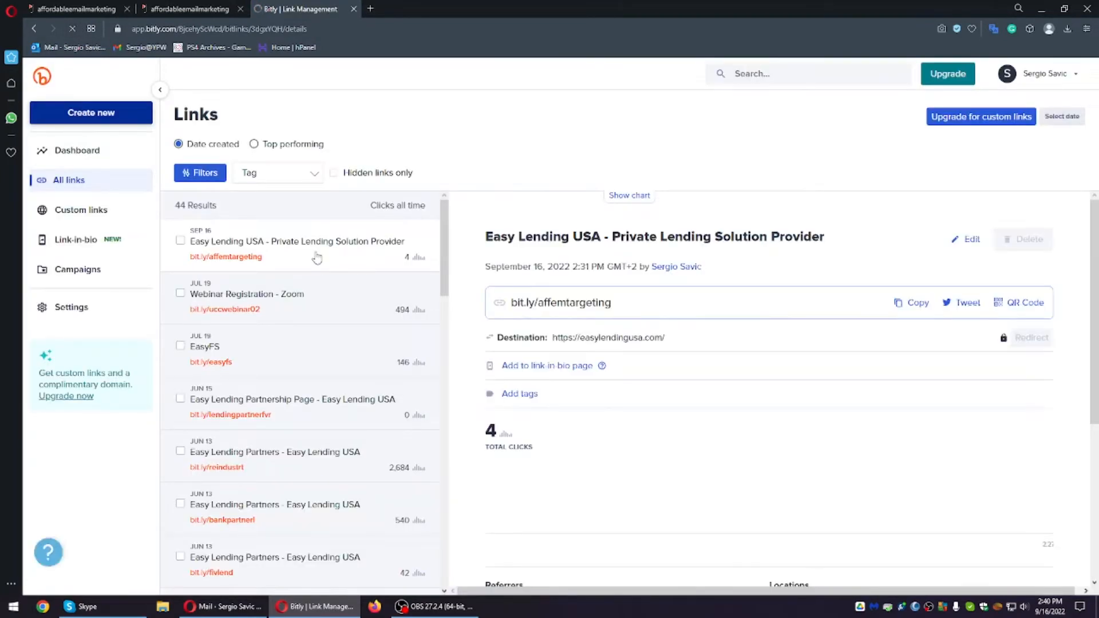
scroll(630, 441, down, 5)
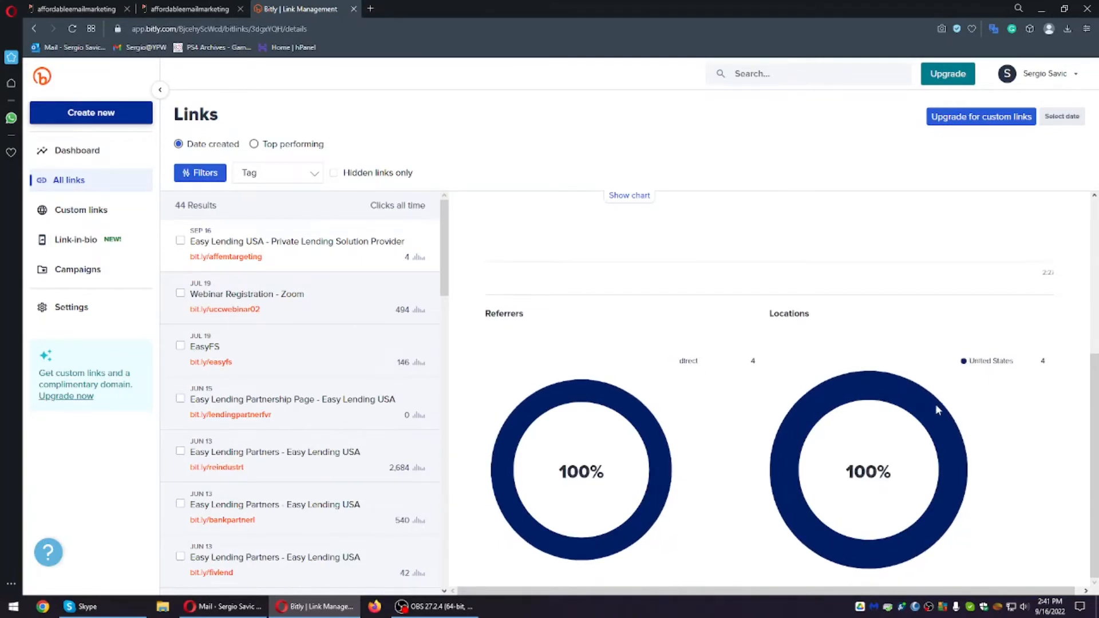
scroll(1004, 503, up, 5)
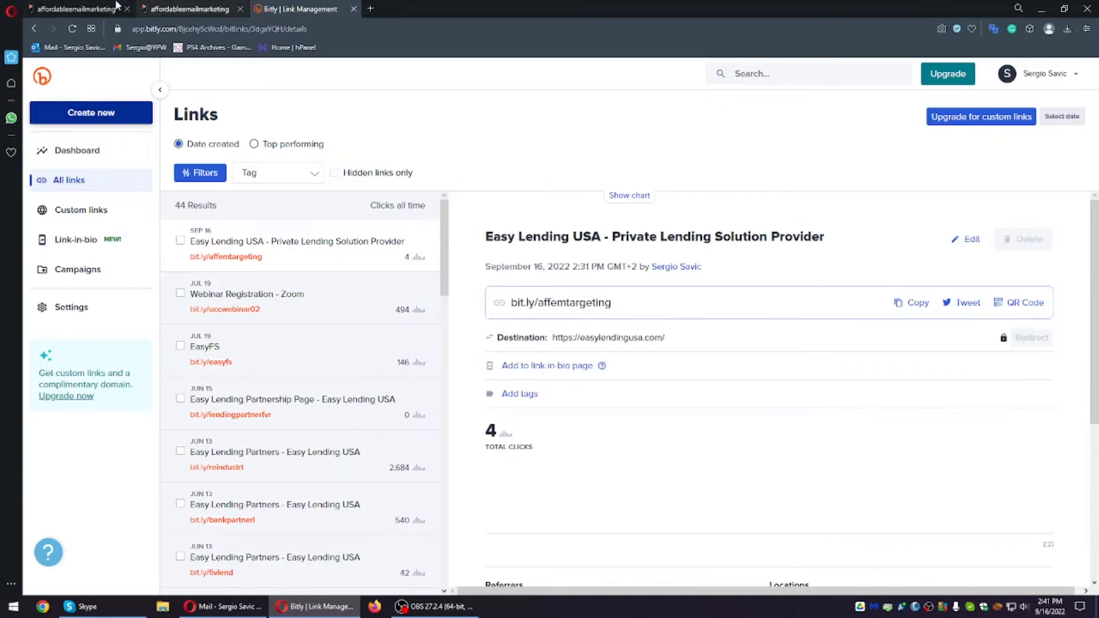
Step: Return to Interspire Email Marketer and view the detailed statistics report of the Realtors campaign
click(81, 9)
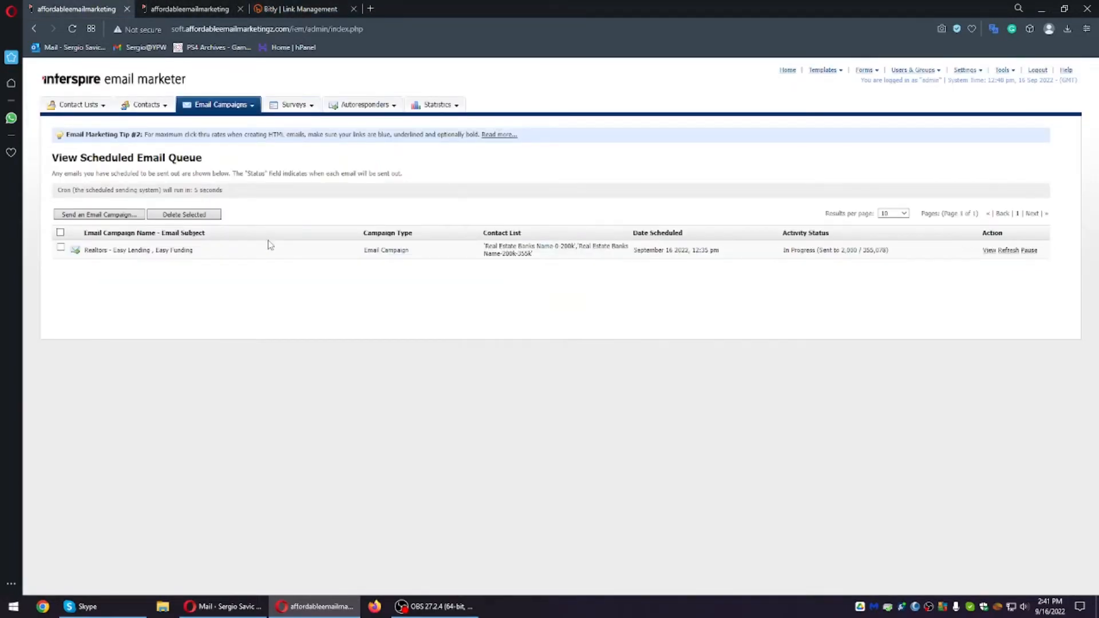
click(189, 8)
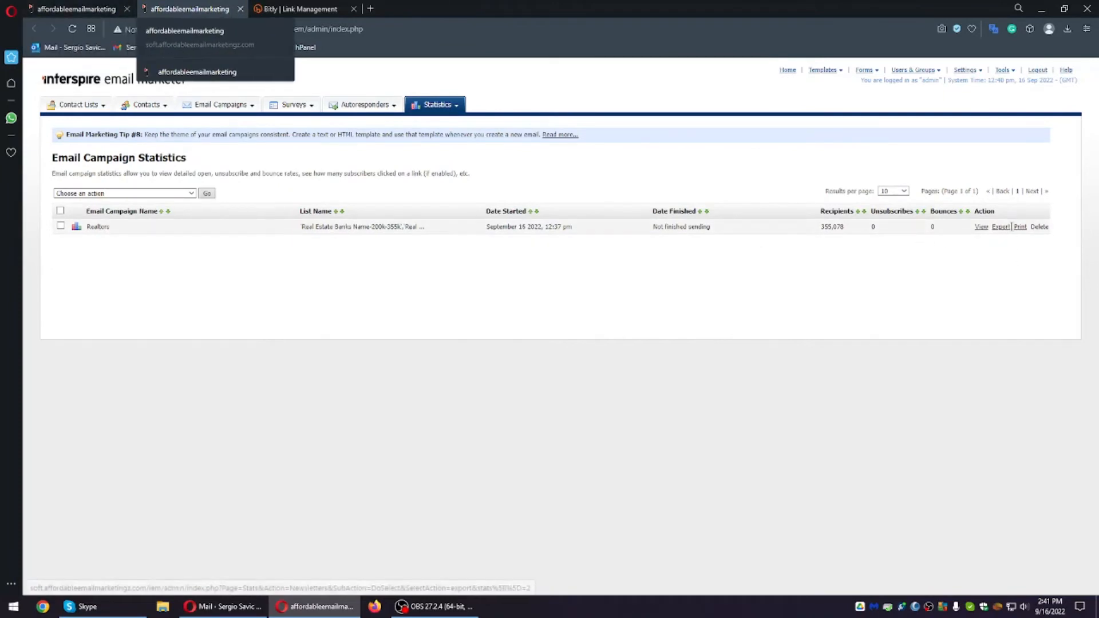
click(983, 228)
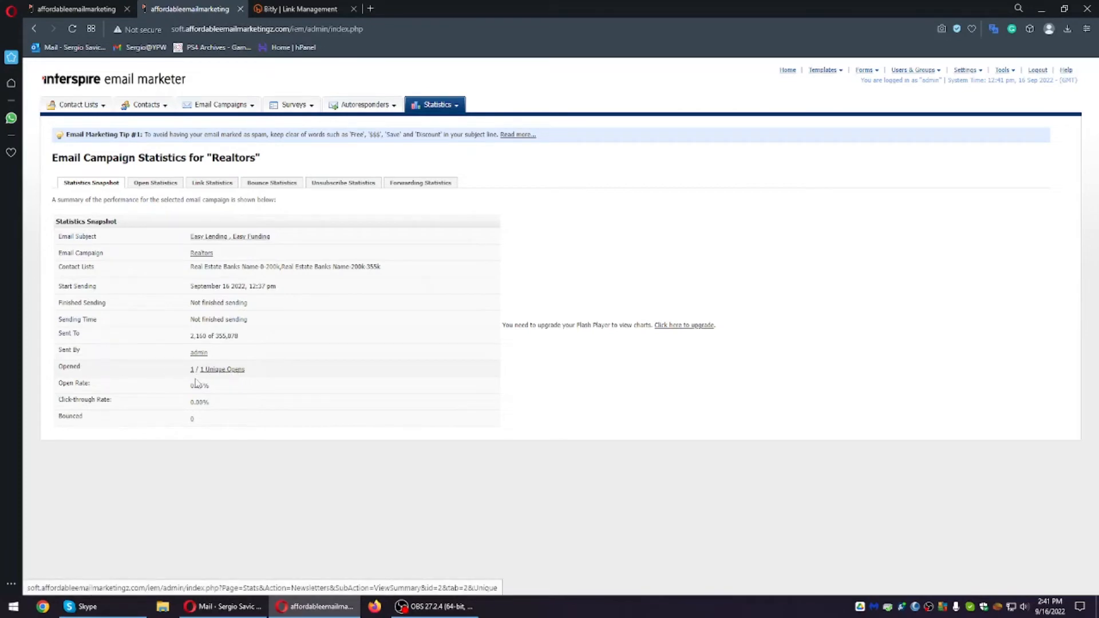
Step: Reload the Bitly details for bit.ly/affemtargeting and compare its clicks with the Realtors campaign's statistics snapshot
click(301, 9)
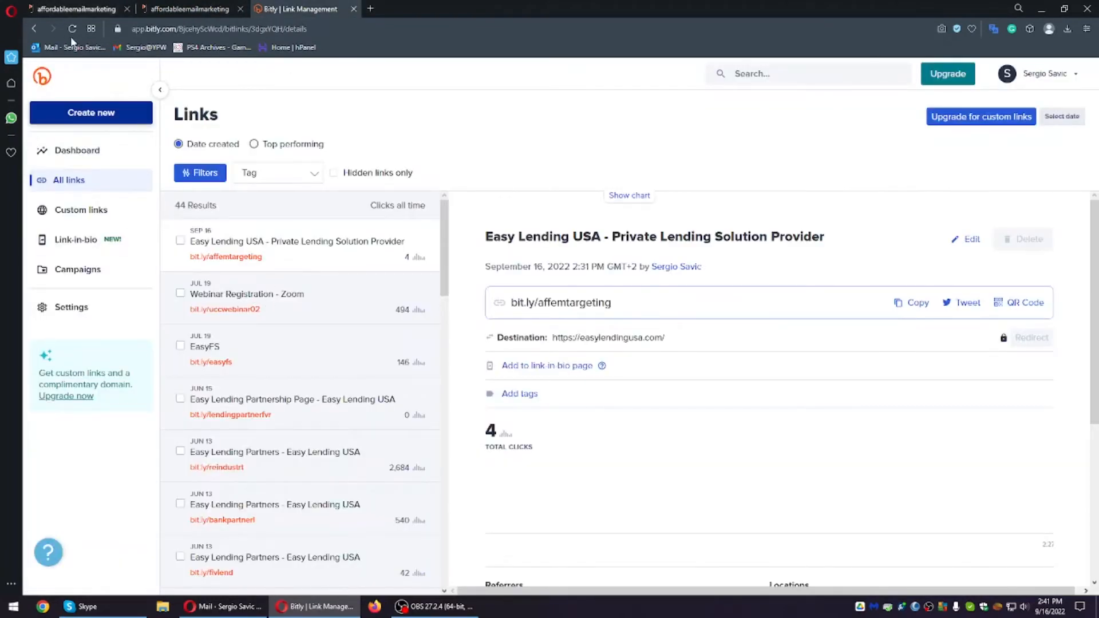
click(189, 8)
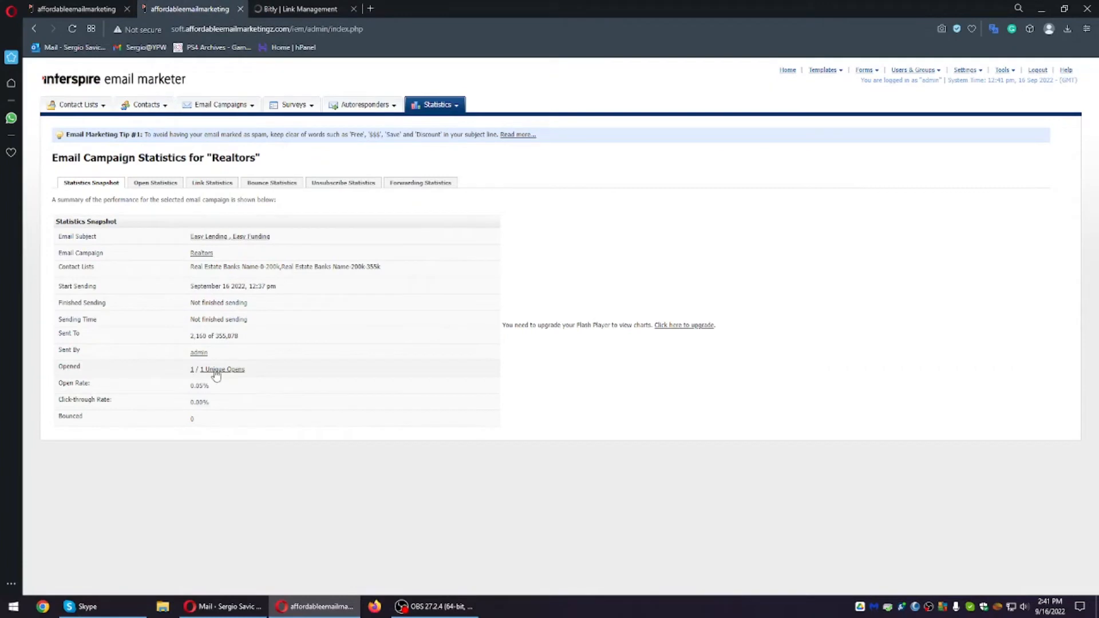
click(318, 7)
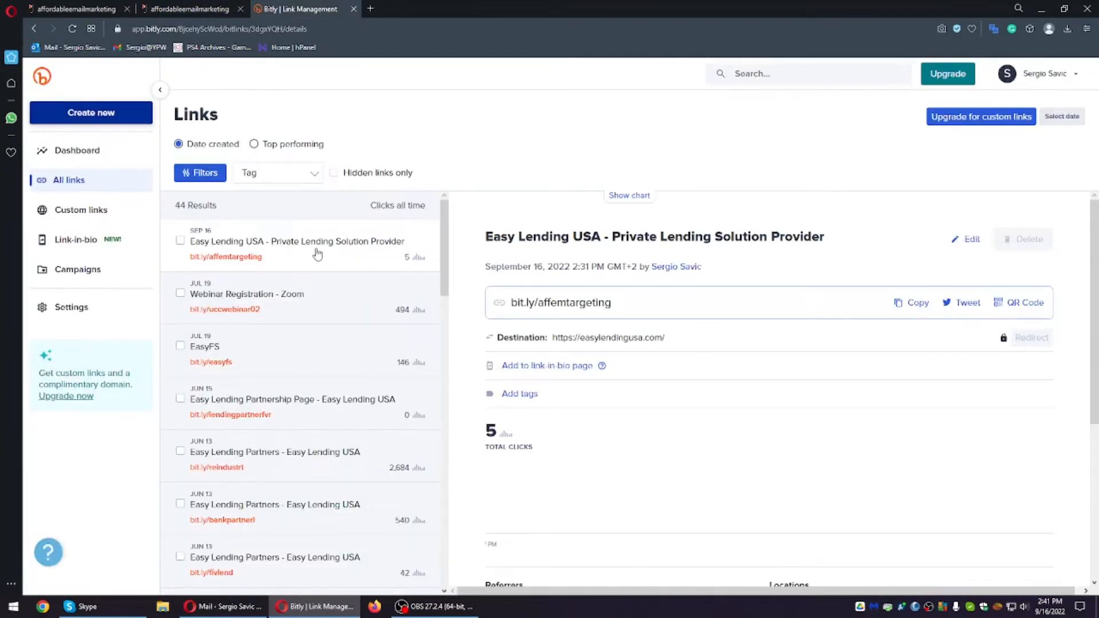
scroll(868, 561, down, 4)
scroll(869, 515, up, 4)
Step: Show the Realtors campaign's unique opens in Interspire Email Marketer and examine the email addresses that opened it
click(189, 8)
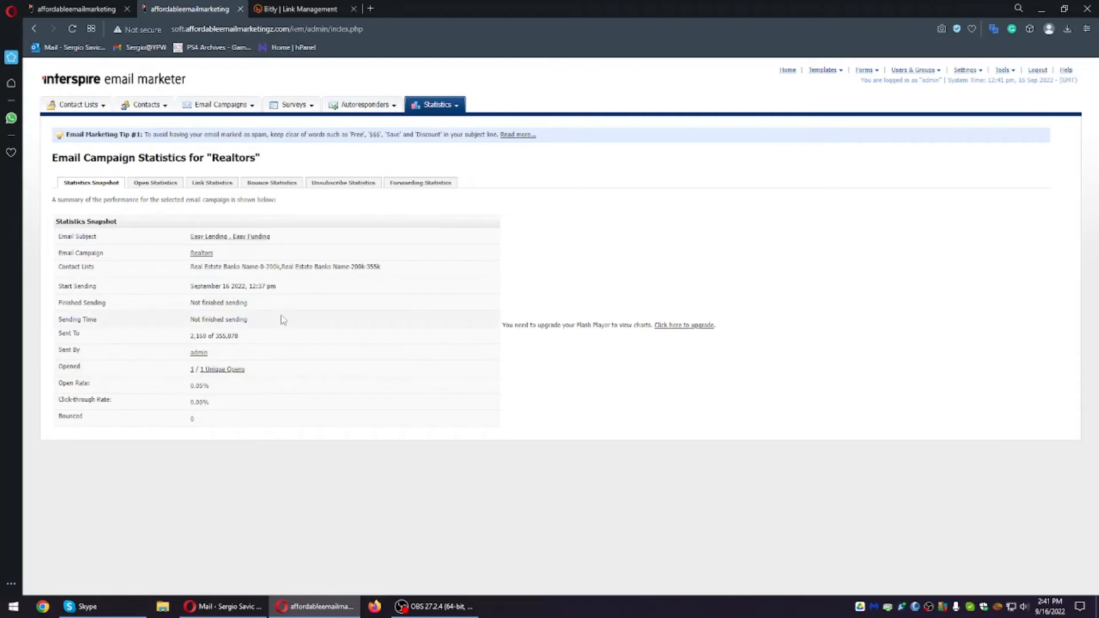
click(229, 370)
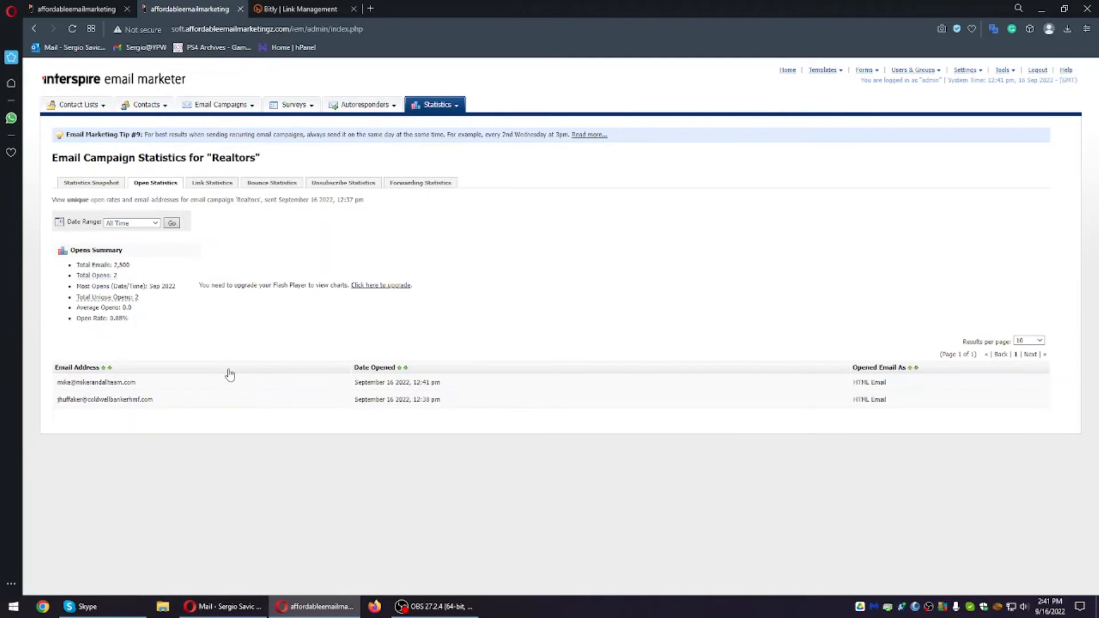
mouse_move(57, 383)
mouse_down()
mouse_move(186, 402)
mouse_move(56, 382)
mouse_up()
click(79, 398)
drag(56, 384, 82, 382)
click(83, 382)
Step: Reload the bit.ly/affemtargeting details in Bitly, revisit the campaign's open statistics meanwhile, and review the link's click data
click(300, 8)
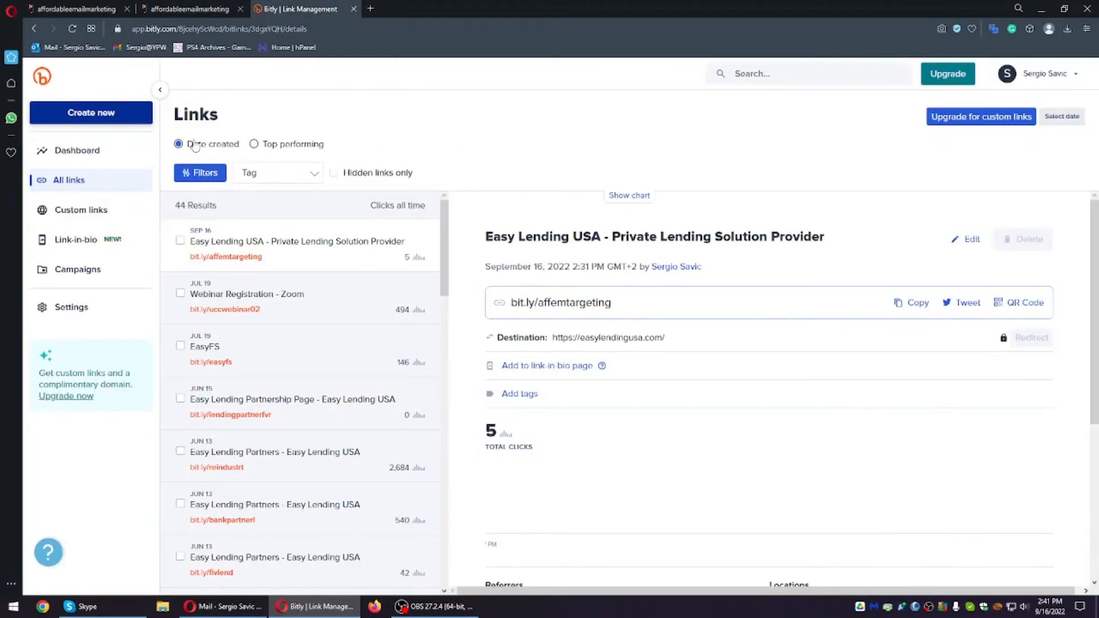
click(189, 9)
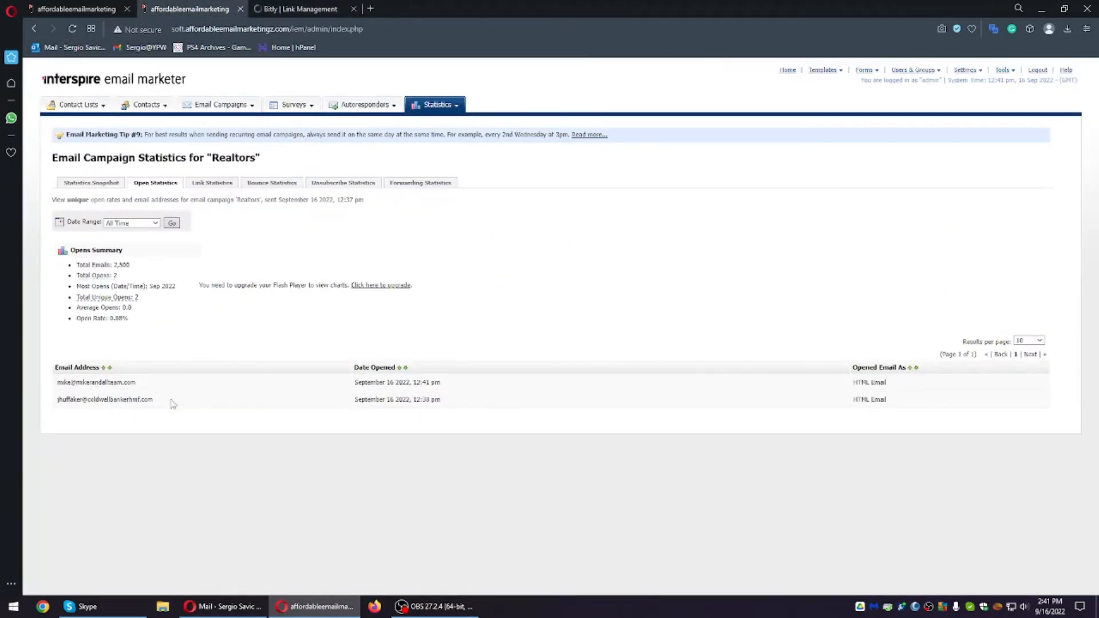
key(ctrl+Tab)
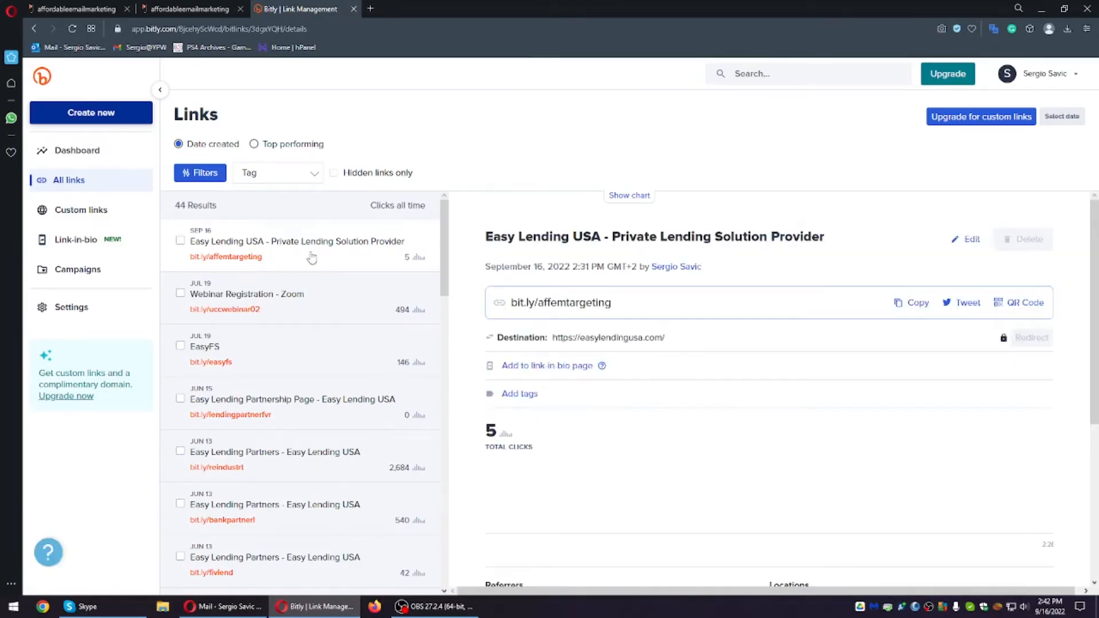
scroll(535, 360, down, 4)
scroll(537, 398, up, 4)
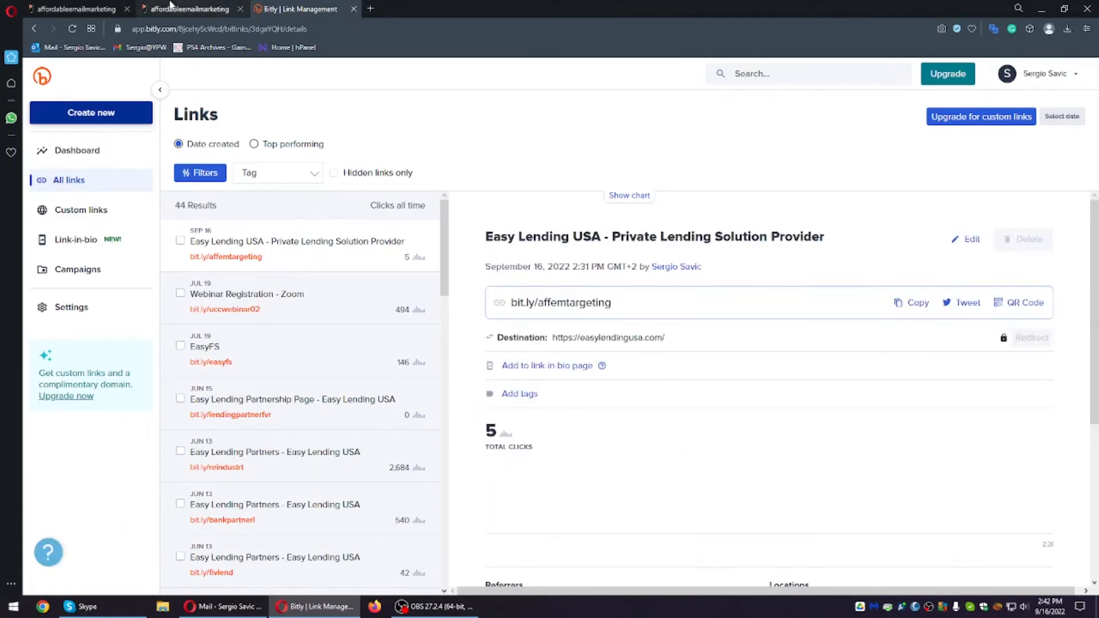
Step: Reload the Realtors campaign's Open Statistics, check the Bitly click count meanwhile, and return to the updated opens list
click(172, 8)
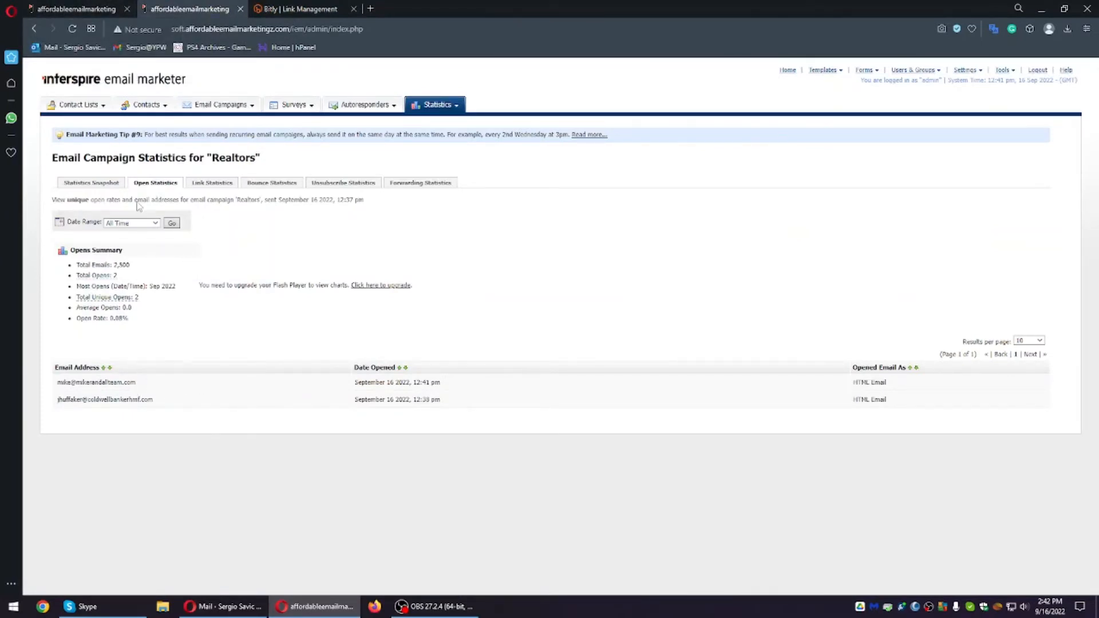
key(F5)
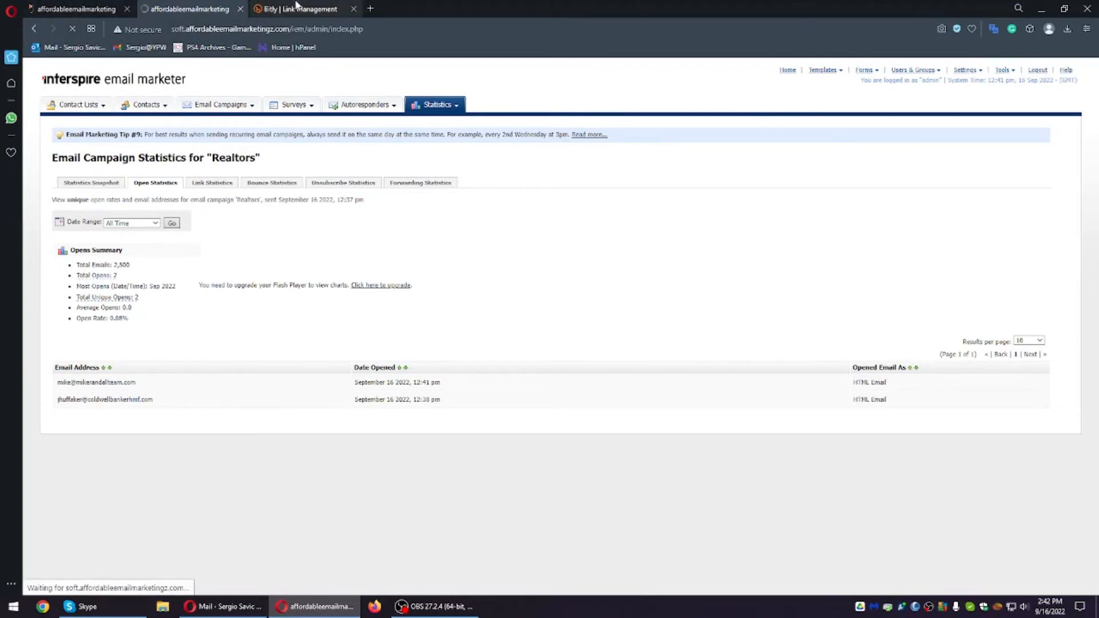
click(297, 7)
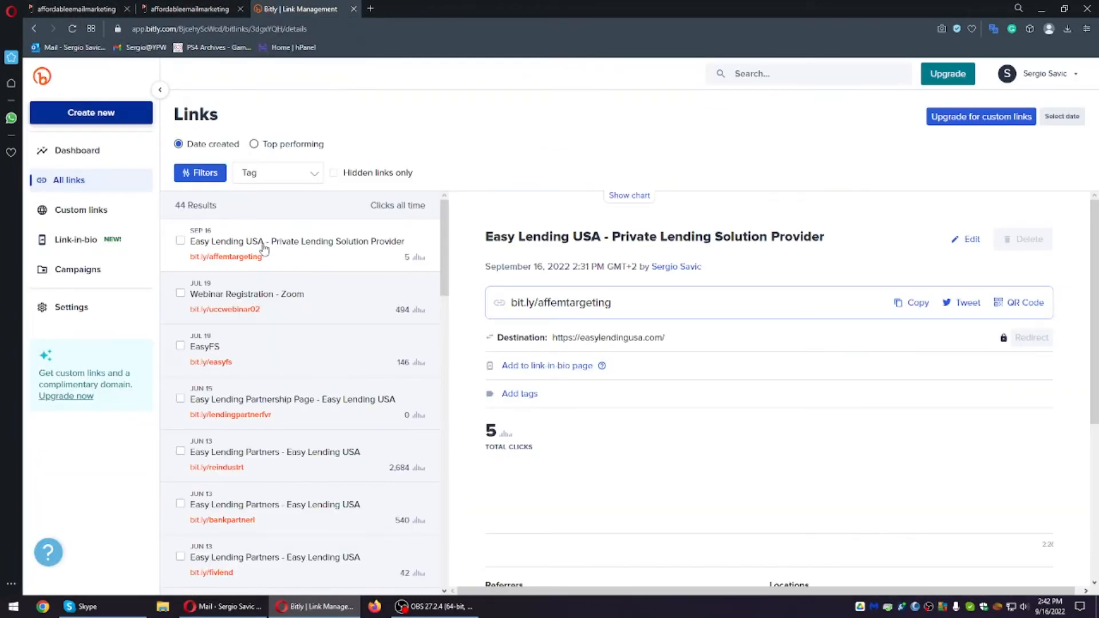
click(189, 9)
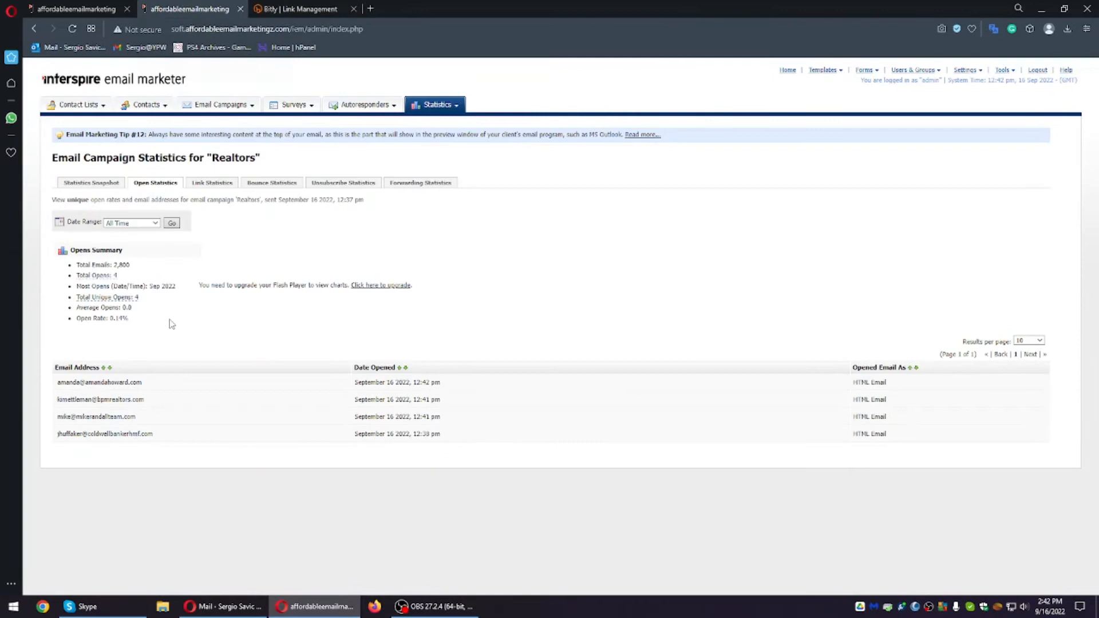
Step: Examine the Realtors campaign's opens summary and list of openers, and reload the bit.ly/affemtargeting details in Bitly
drag(96, 381, 64, 329)
drag(221, 355, 269, 436)
click(270, 436)
click(321, 8)
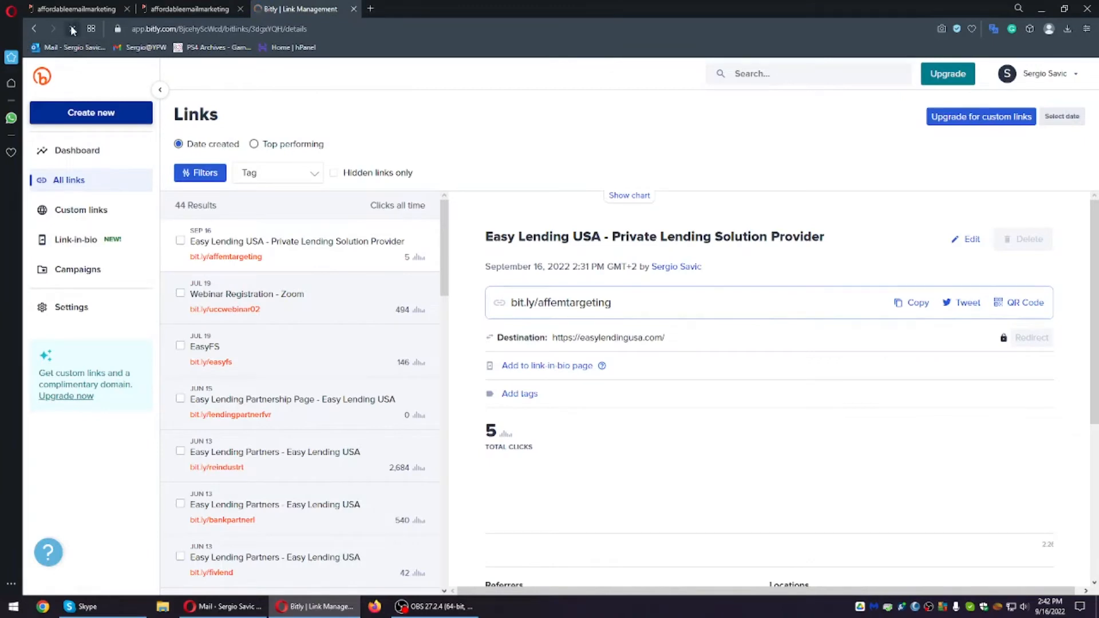
click(72, 29)
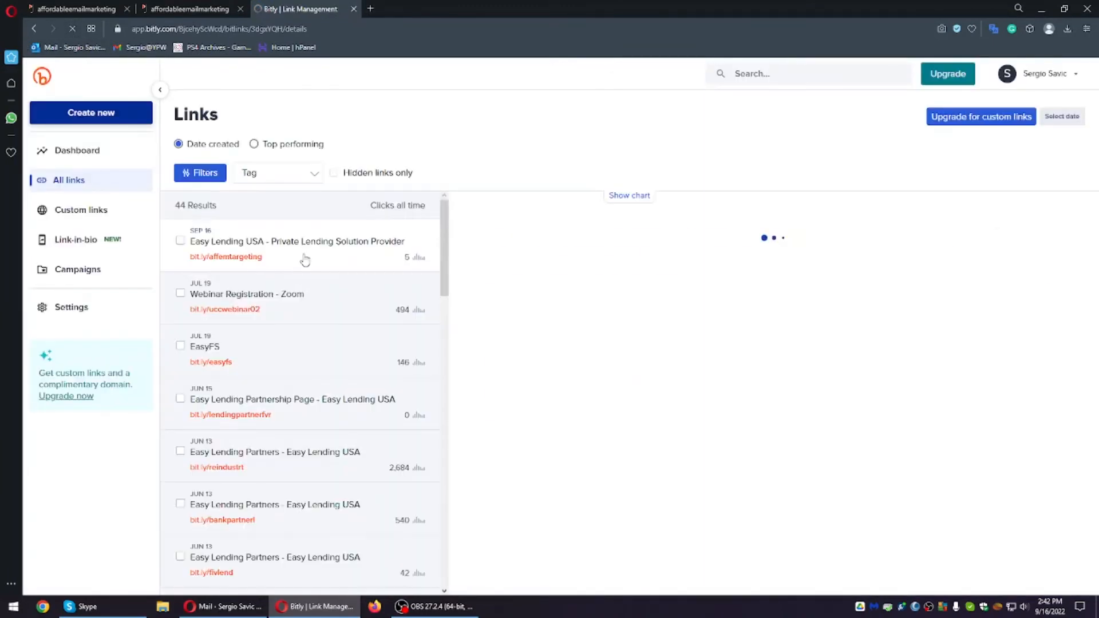
Step: Close the extra Interspire Email Marketer statistics tab and refresh the Realtors campaign's sending progress in the scheduled email queue
click(95, 9)
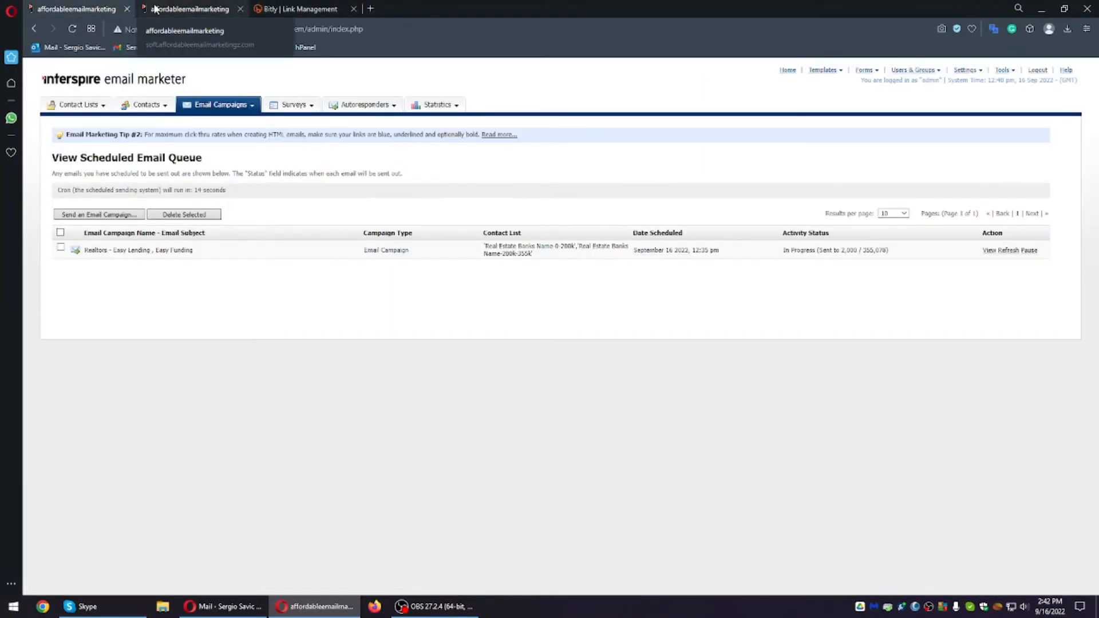
middle_click(155, 9)
click(1011, 250)
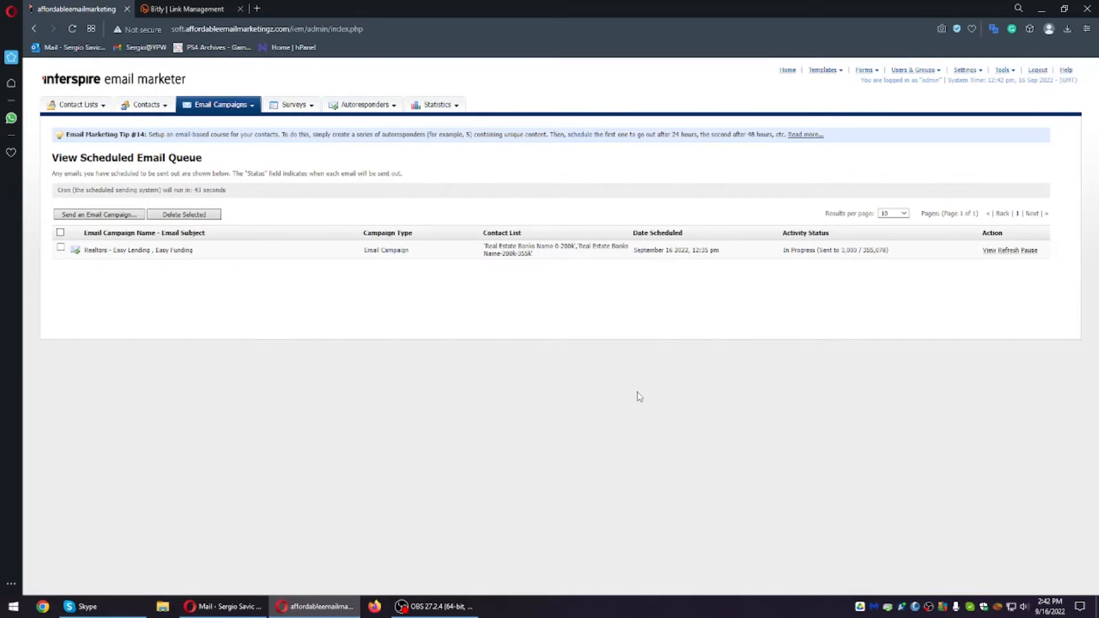
Step: Open the Realtors campaign's statistics snapshot from the Email Campaign Statistics and examine its open rate
mouse_move(441, 106)
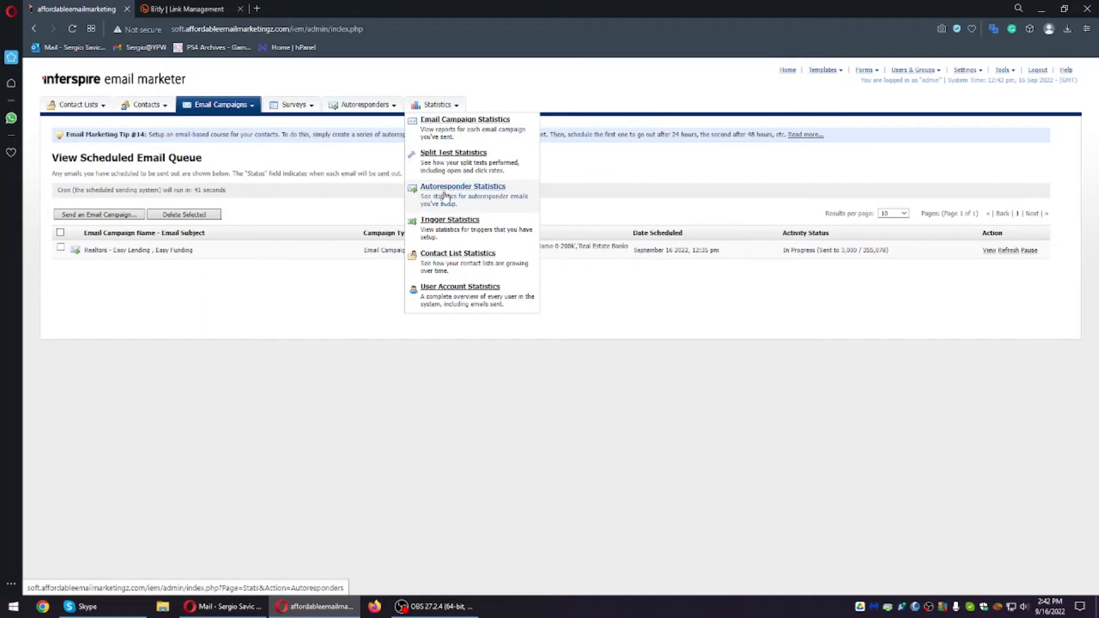
click(439, 129)
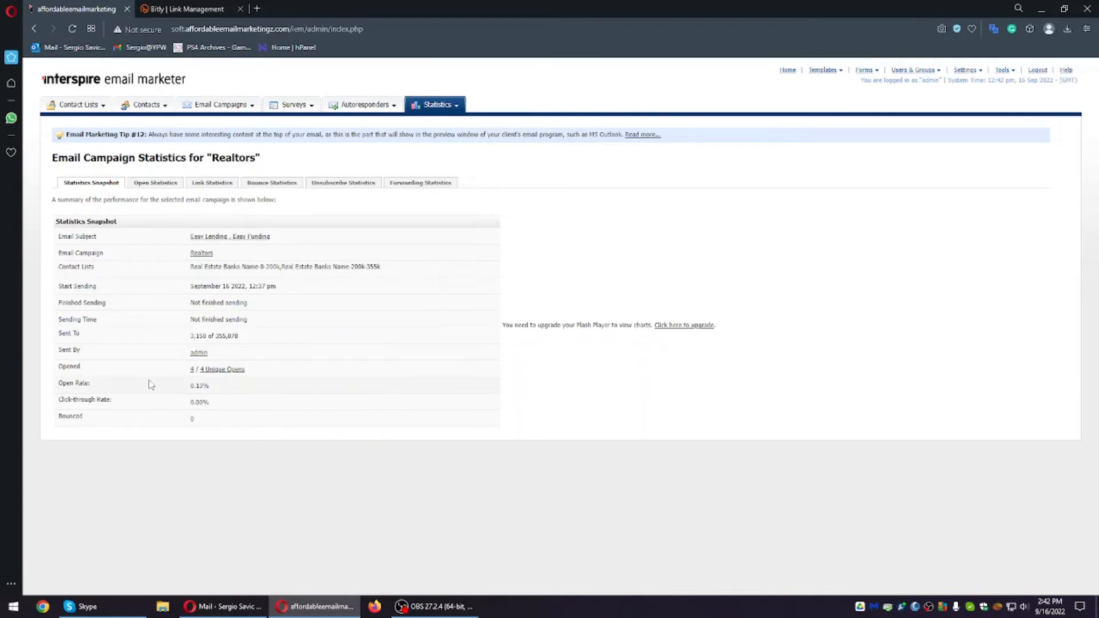
drag(241, 385, 187, 387)
click(205, 387)
Step: Reload both the bit.ly/affemtargeting details in Bitly and the Realtors statistics snapshot, and check the link's total clicks
click(183, 9)
click(71, 29)
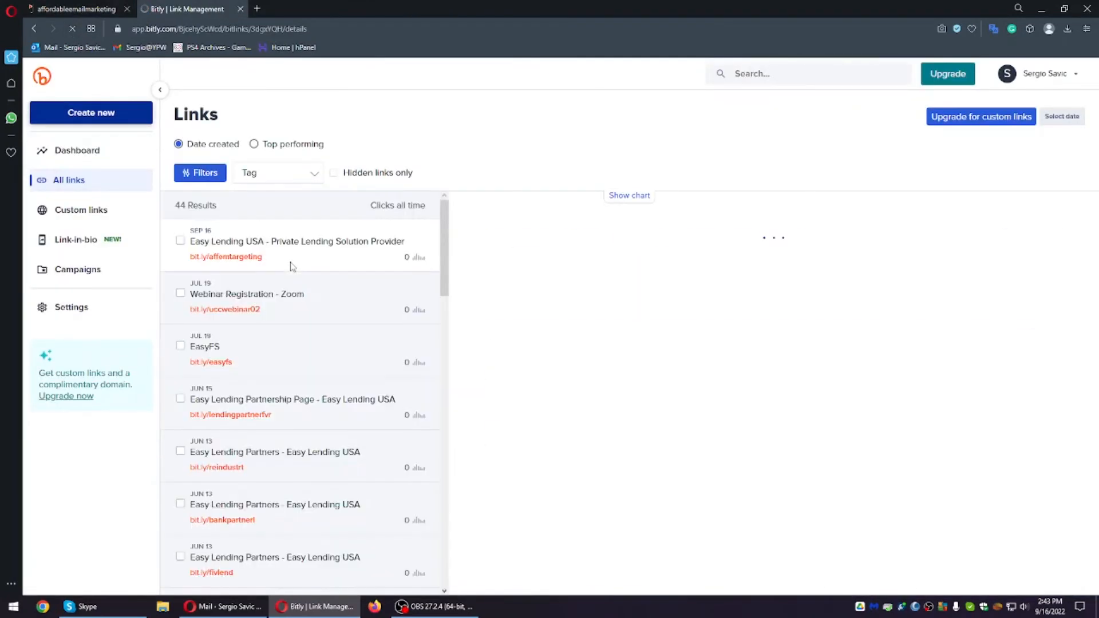
click(76, 9)
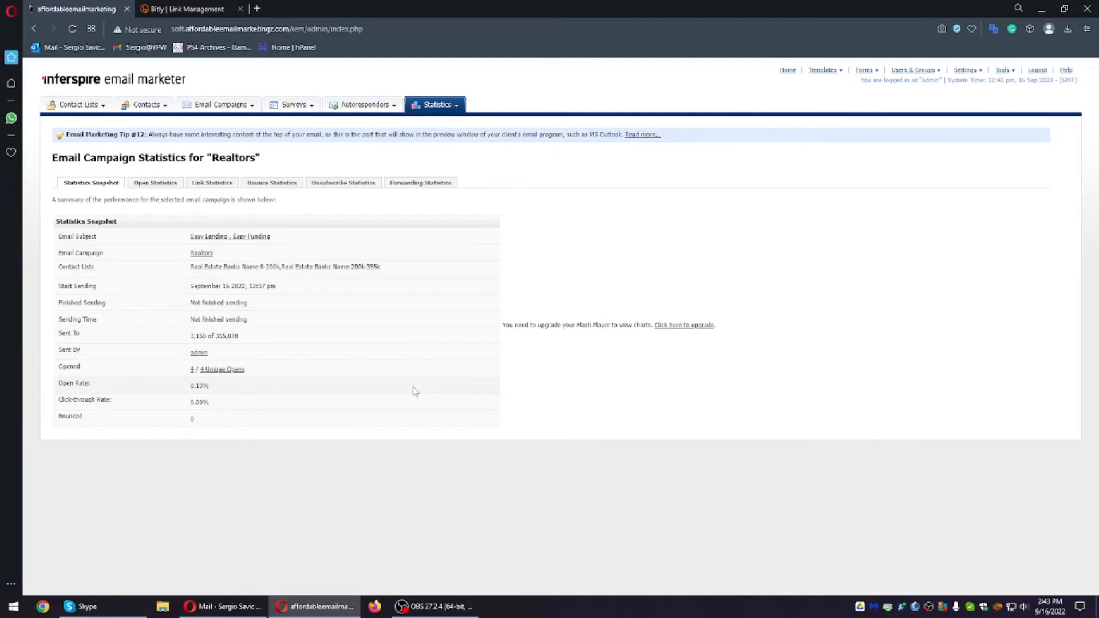
click(72, 28)
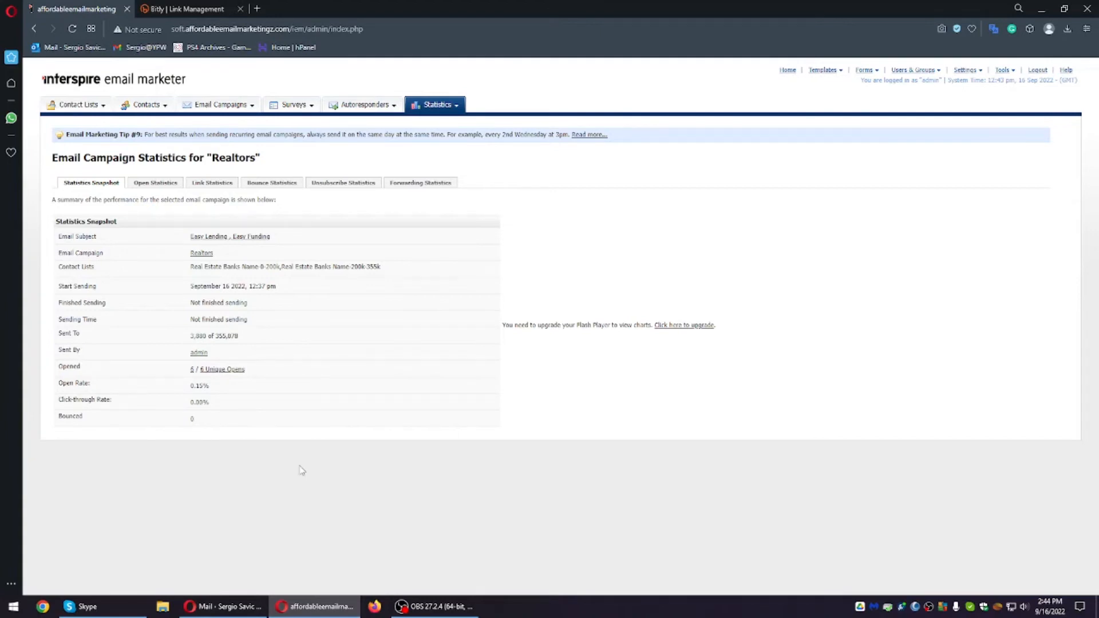
click(189, 9)
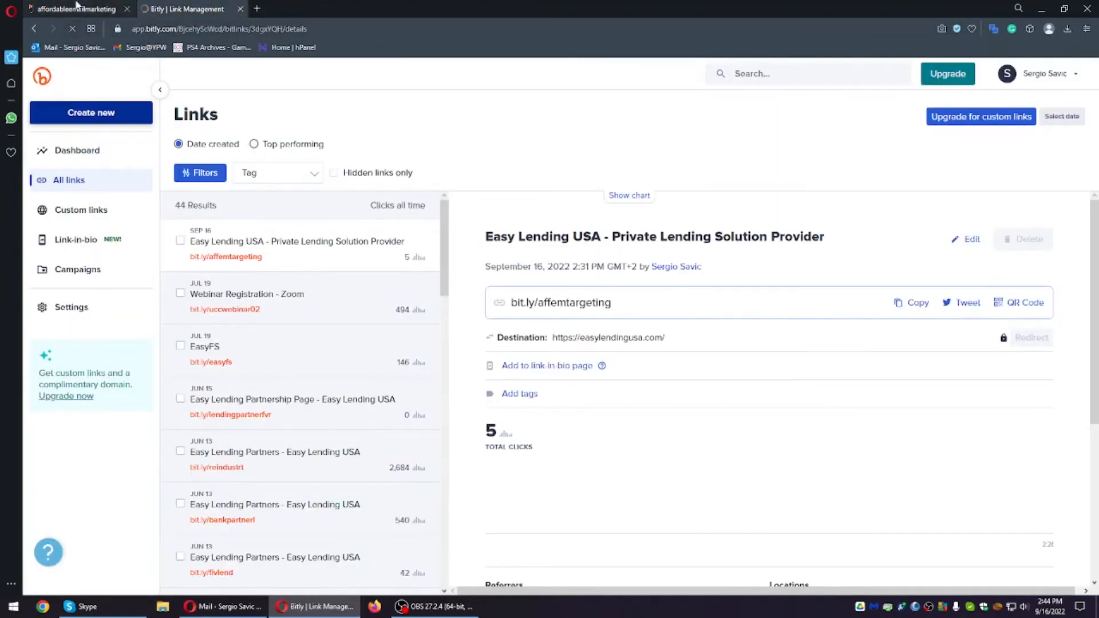
click(77, 7)
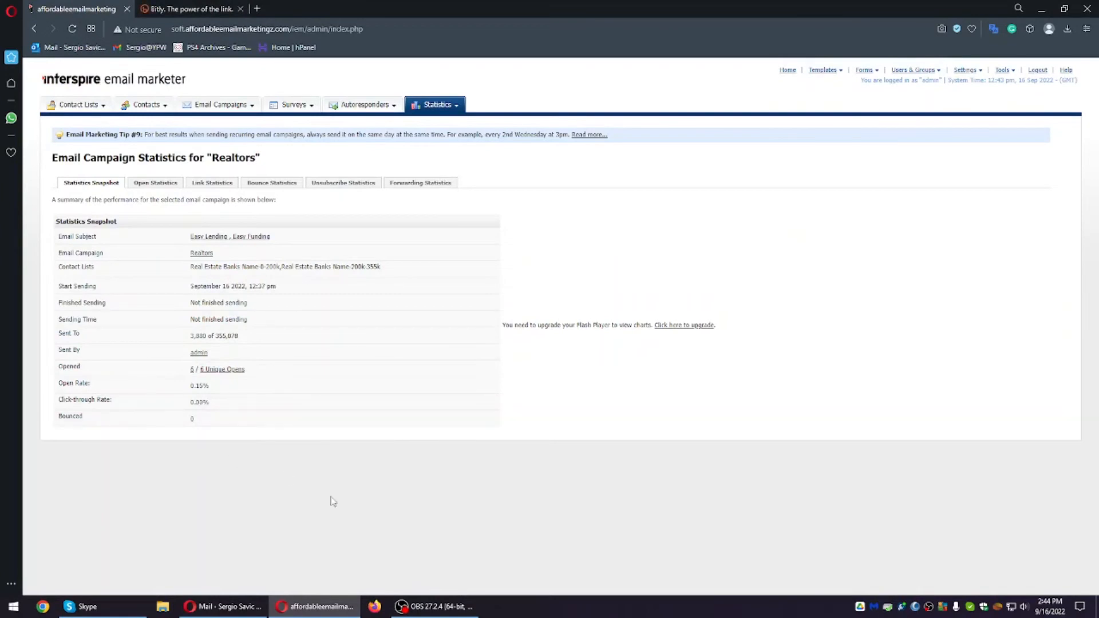
click(183, 7)
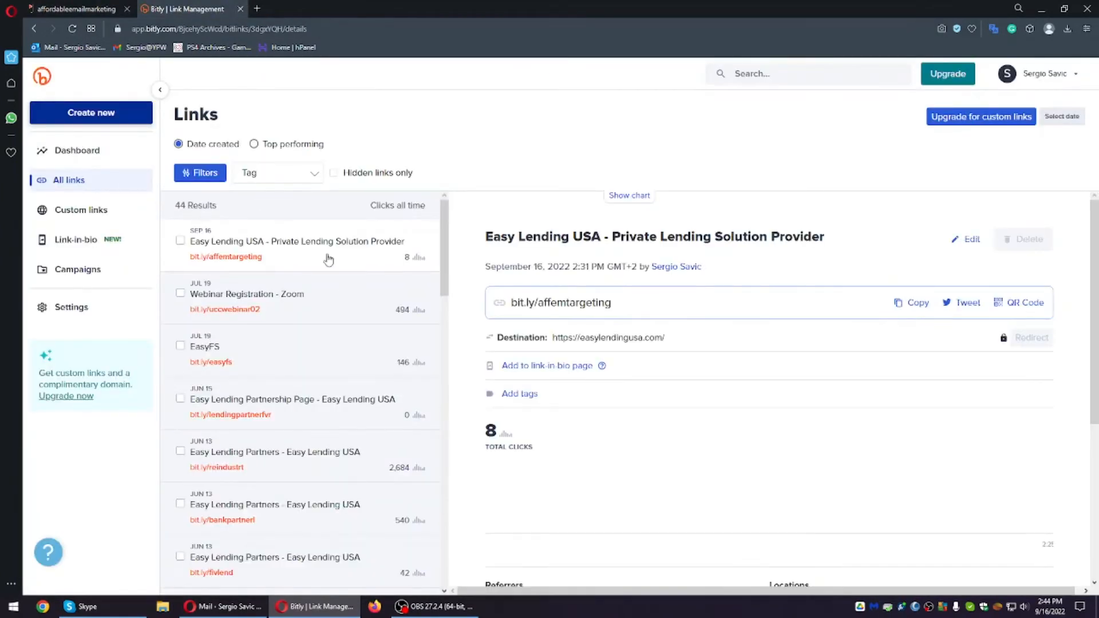
Step: Refresh the Realtors snapshot and the bit.ly/affemtargeting details again, and compare the campaign's unique opens with the link's clicks
key(ctrl+Tab)
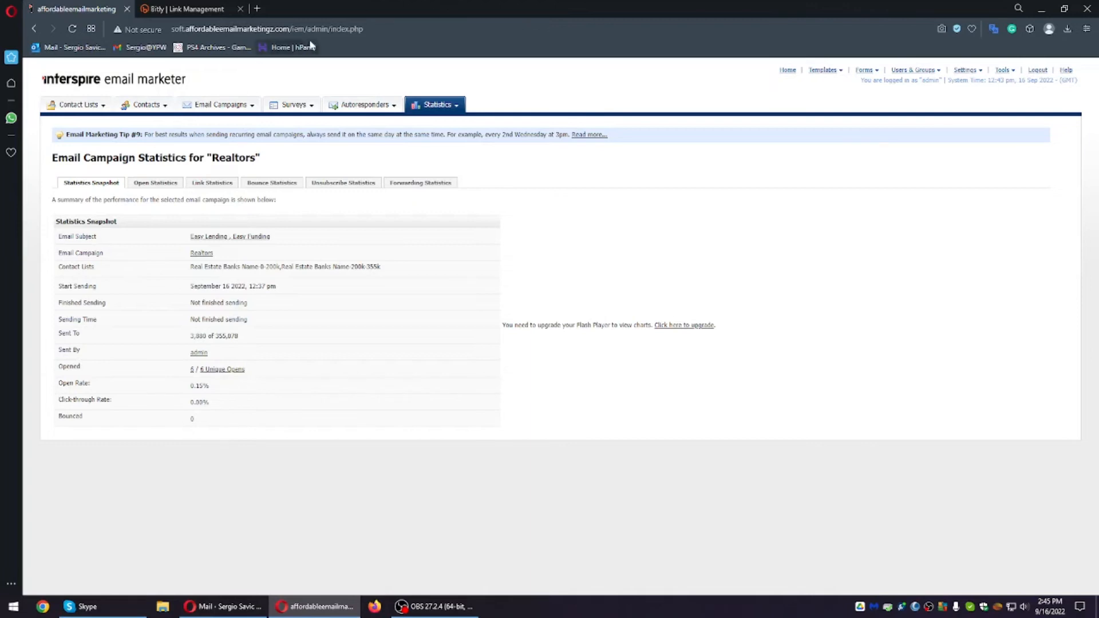
key(ctrl+Tab)
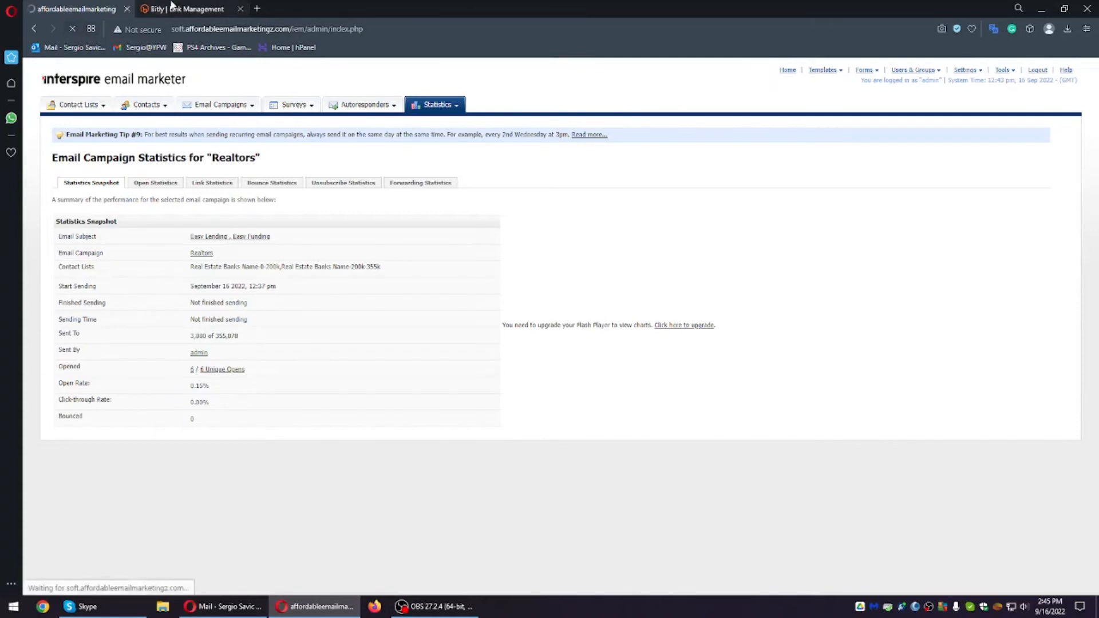
click(72, 29)
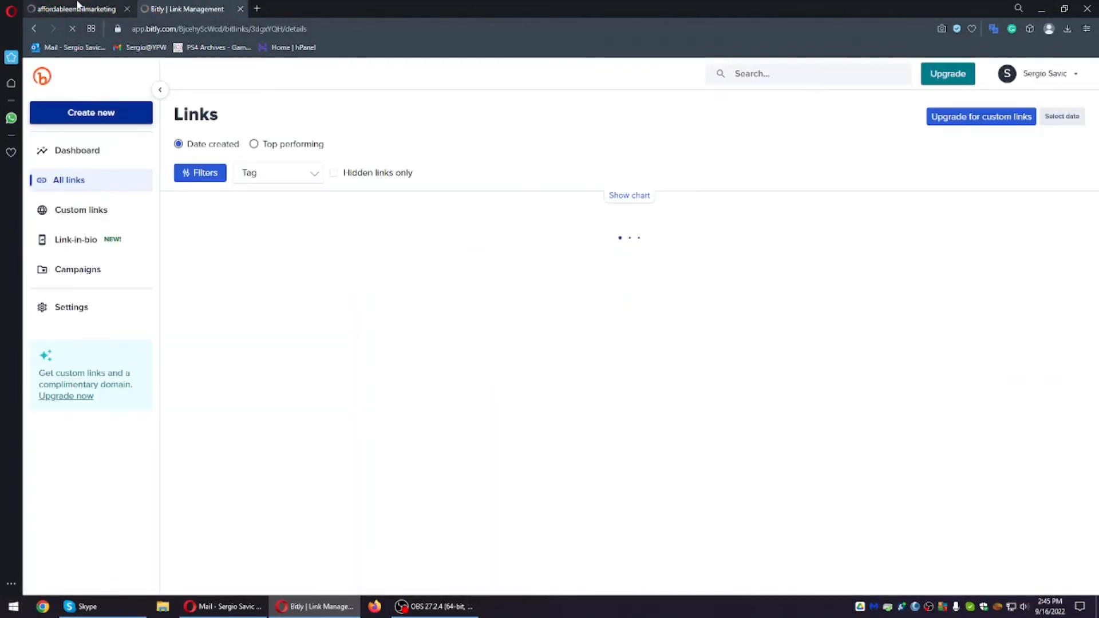
click(76, 8)
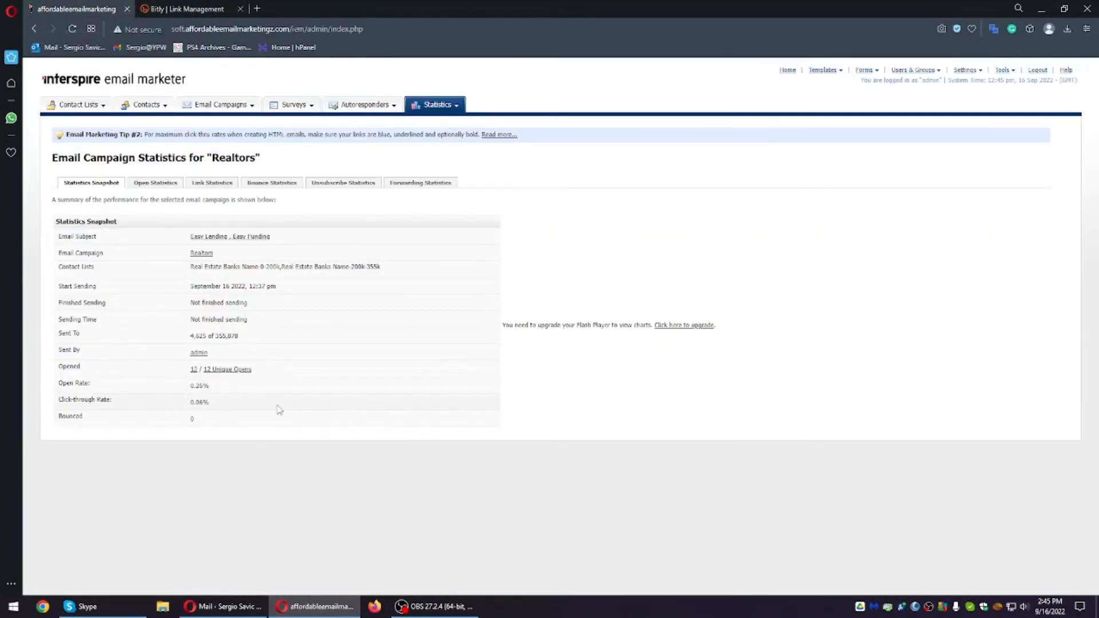
drag(278, 374, 147, 367)
click(148, 368)
click(207, 7)
click(68, 29)
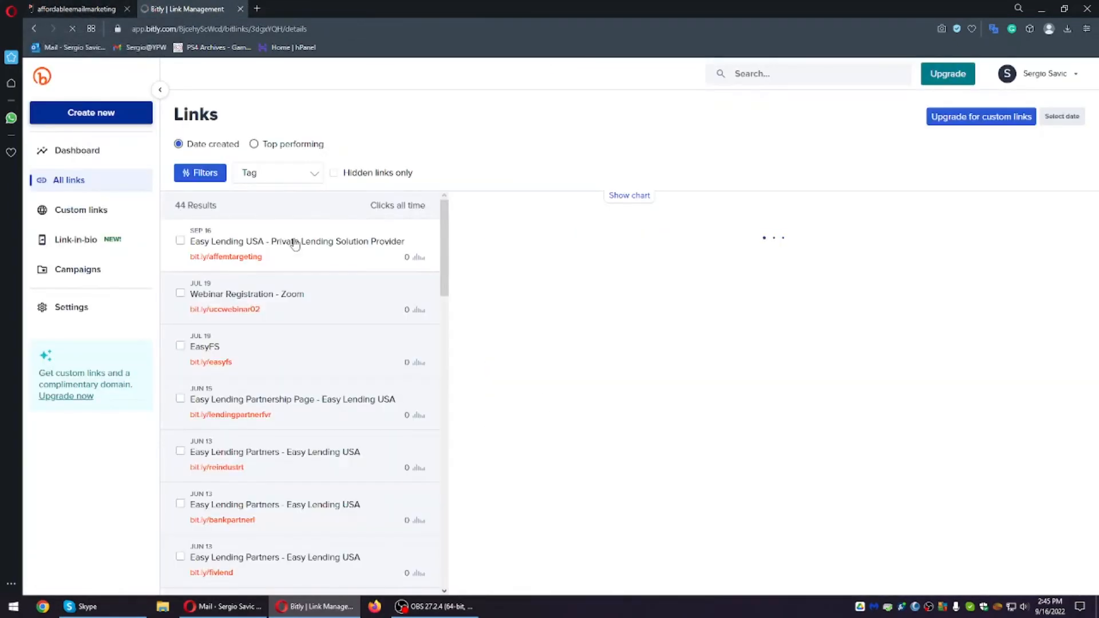
click(75, 9)
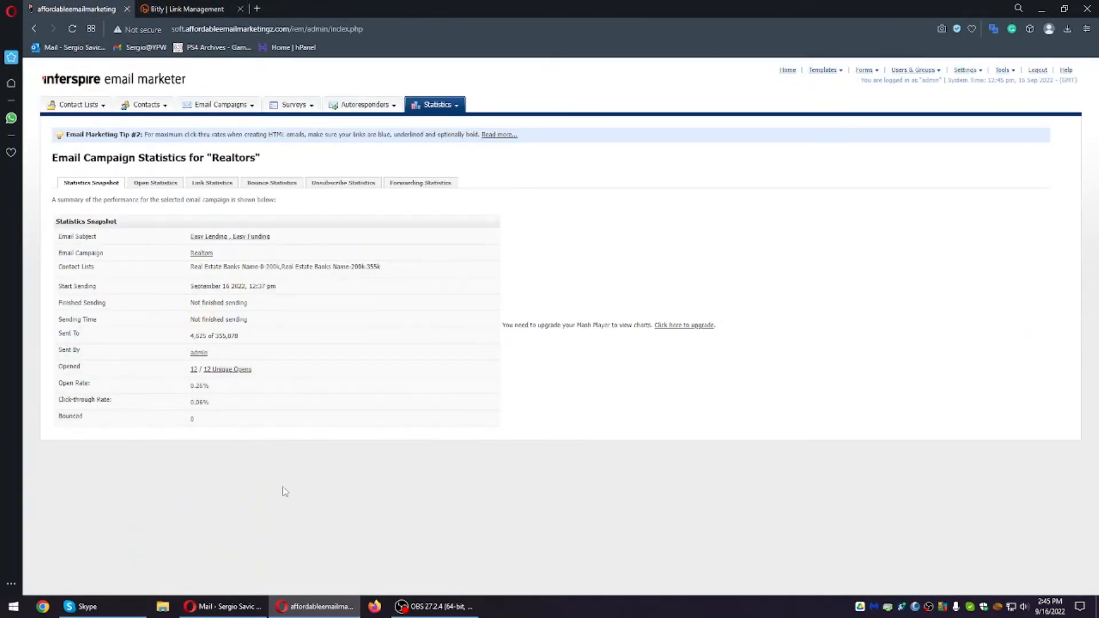
Step: Show the Realtors campaign's unique opens in its Open Statistics and examine the listed email addresses and opening times
key(F5)
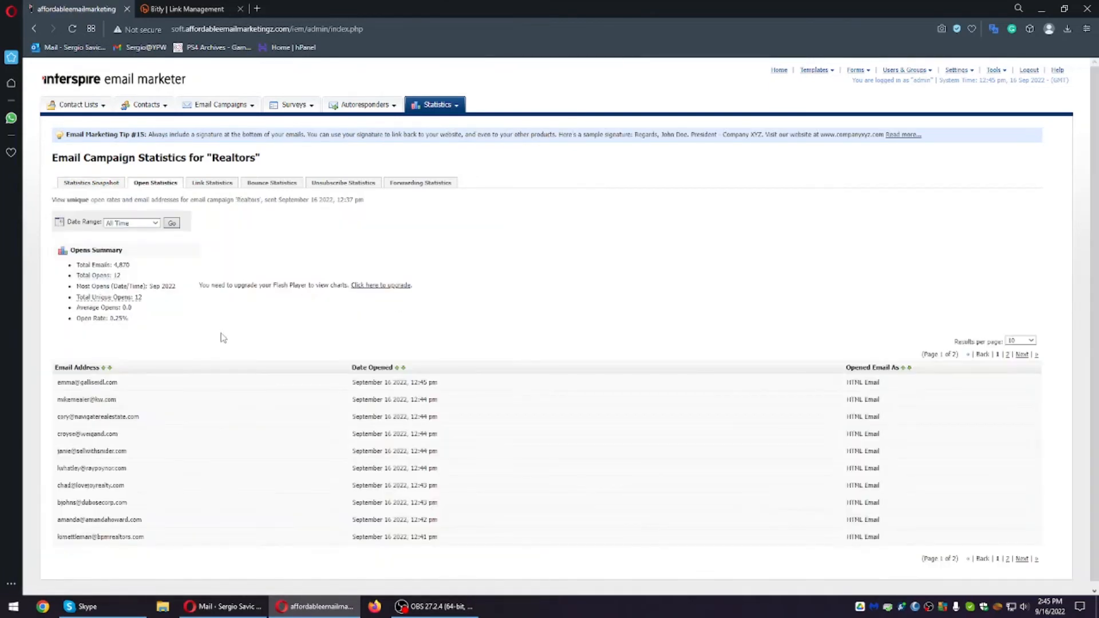
mouse_move(44, 381)
mouse_down()
mouse_move(366, 524)
mouse_move(513, 540)
mouse_move(886, 531)
mouse_move(108, 409)
mouse_move(57, 379)
mouse_up()
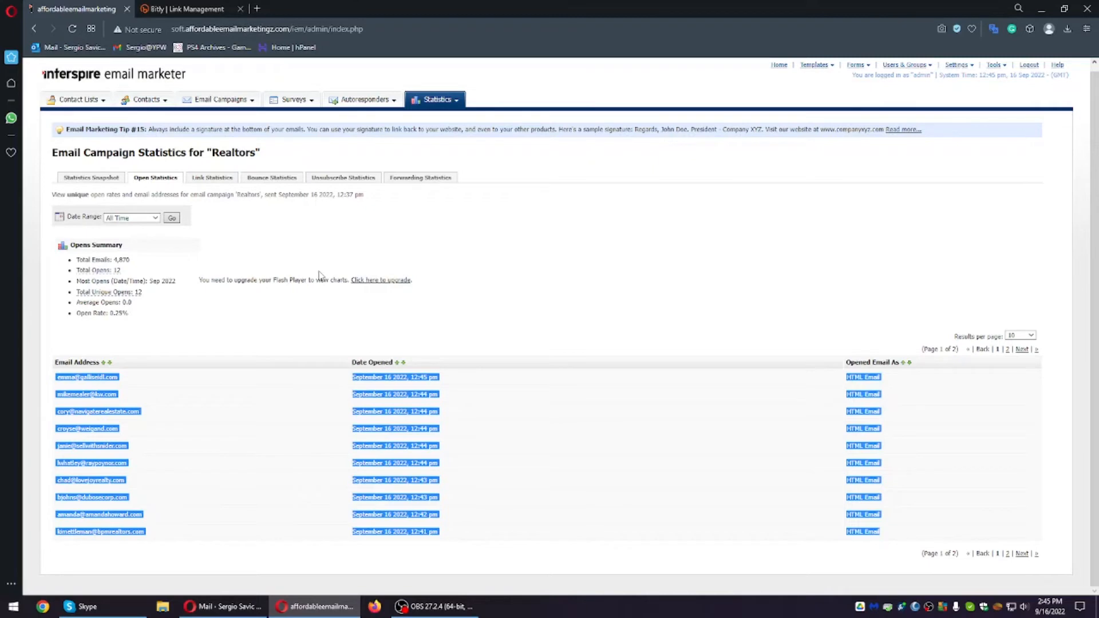
click(736, 229)
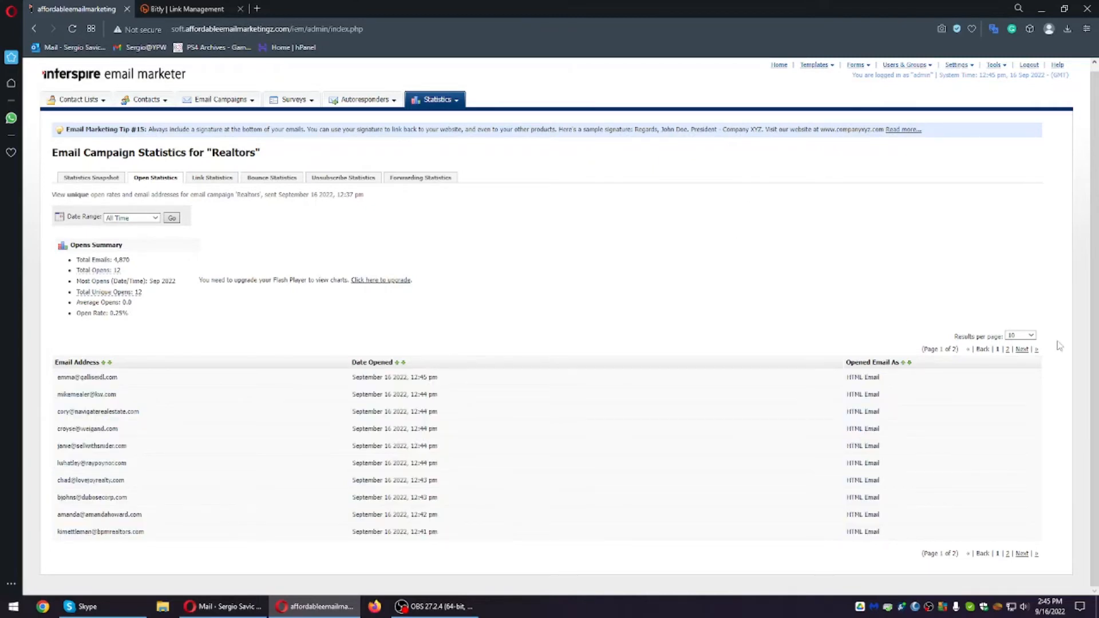
Step: Set the Realtors opens list to 1,000 results per page and look through all email addresses that opened the campaign
click(1021, 336)
click(1016, 410)
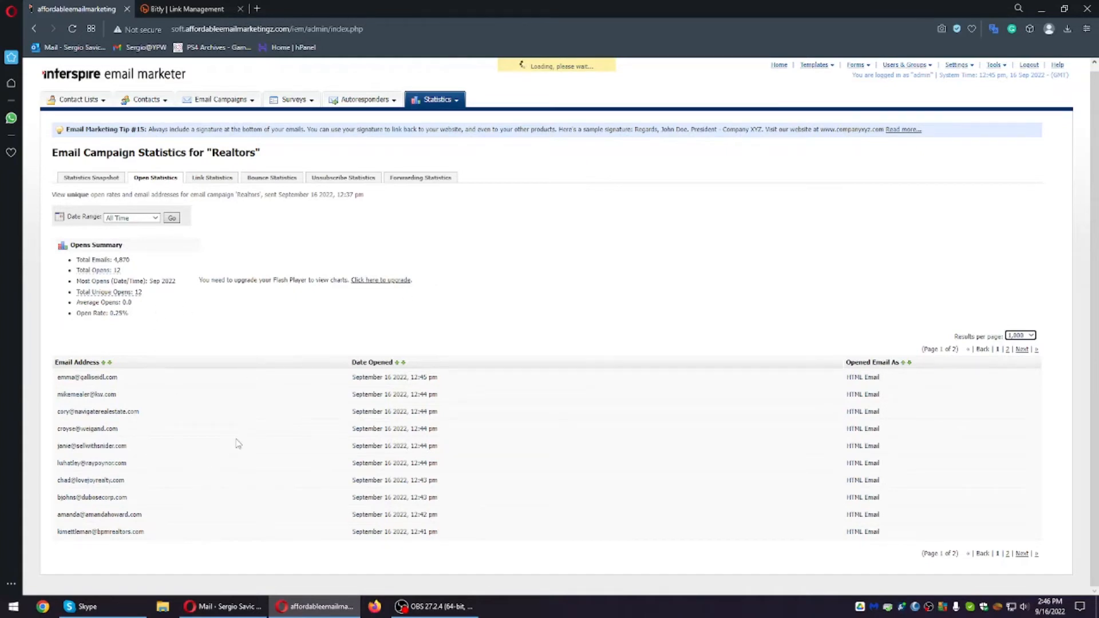
scroll(215, 356, down, 1)
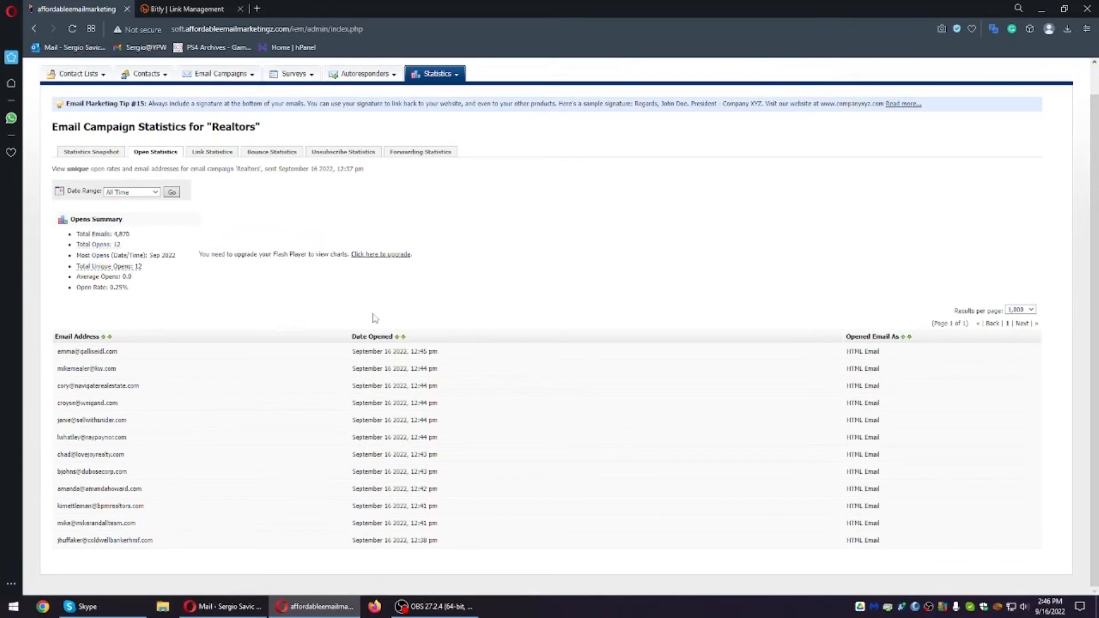
drag(61, 352, 272, 525)
click(269, 469)
scroll(250, 361, up, 1)
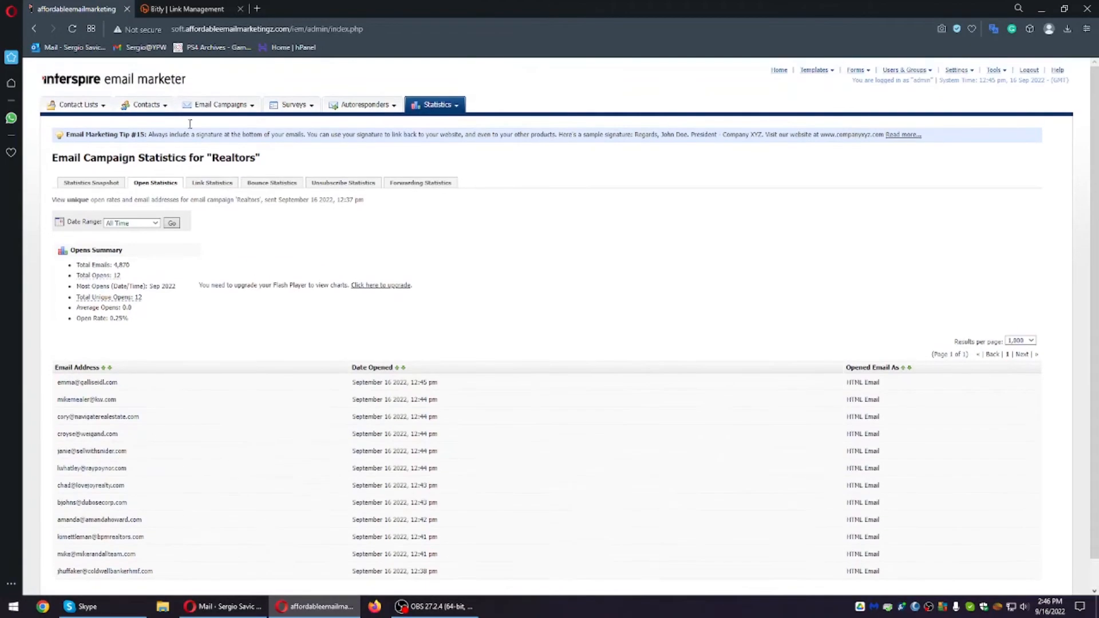
Step: Reload the Bitly link details and open the Realtors campaign's statistics snapshot in a separate Interspire Email Marketer tab
click(178, 12)
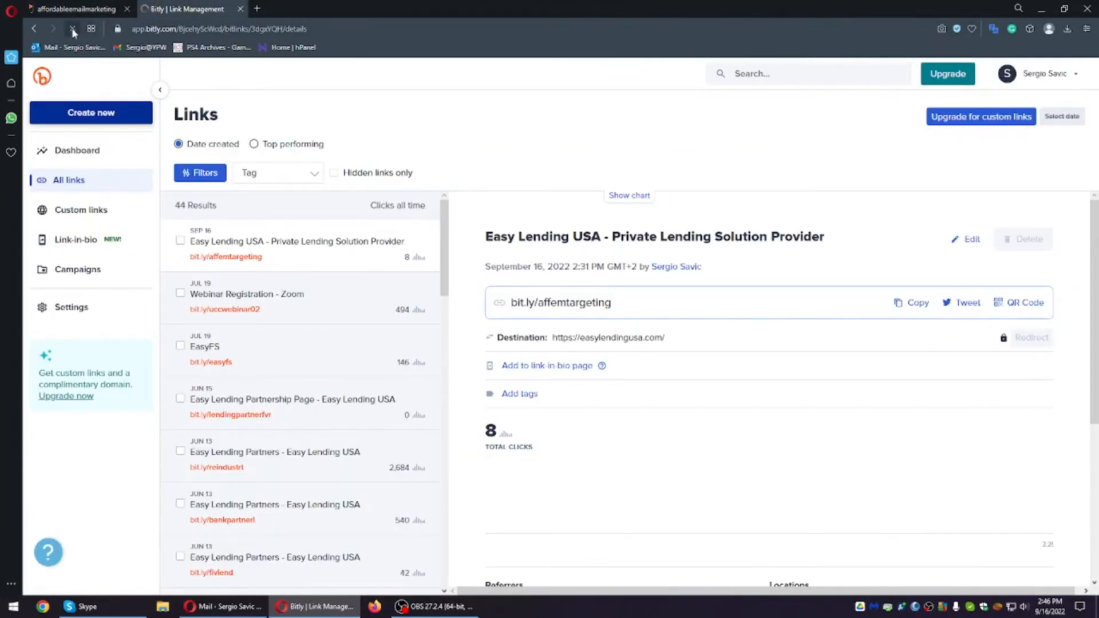
click(75, 7)
mouse_move(438, 104)
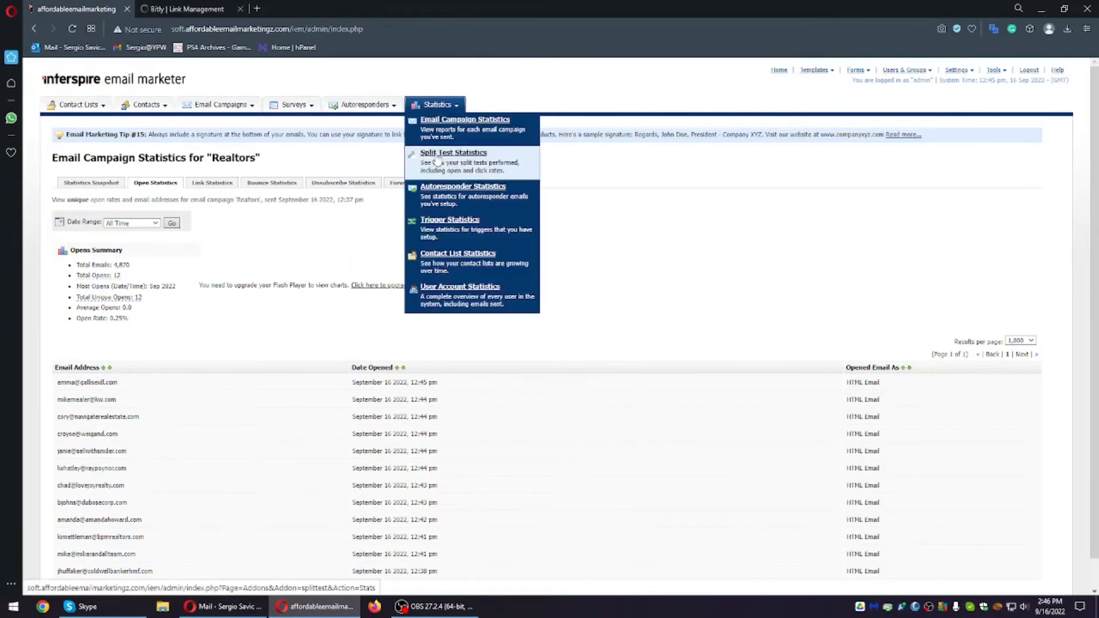
middle_click(445, 133)
click(295, 9)
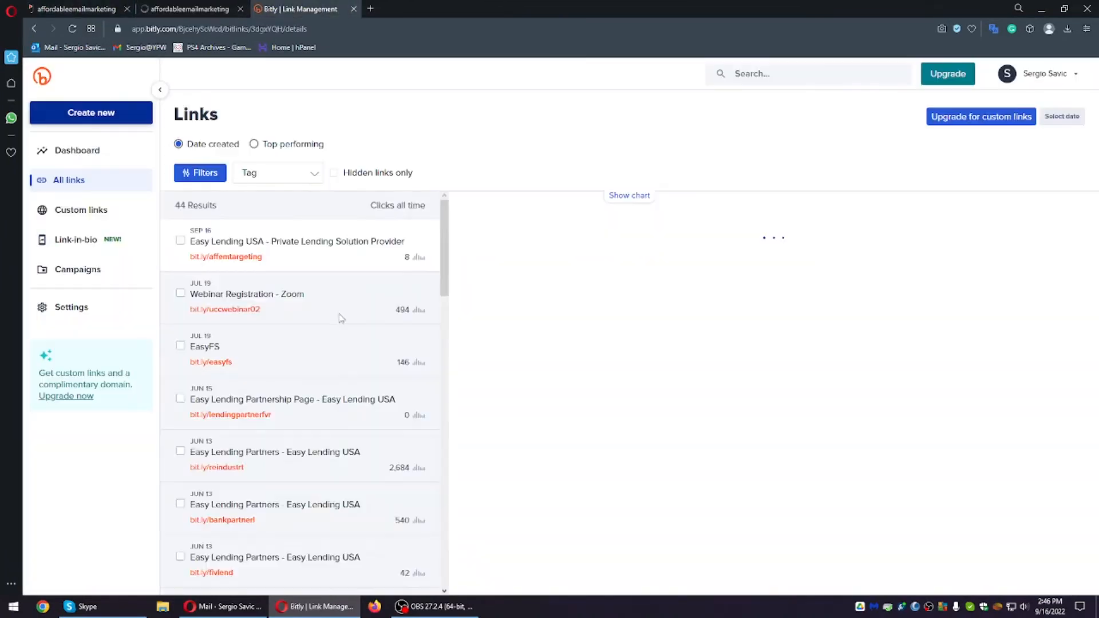
key(ctrl+Tab)
key(ctrl+Tab)
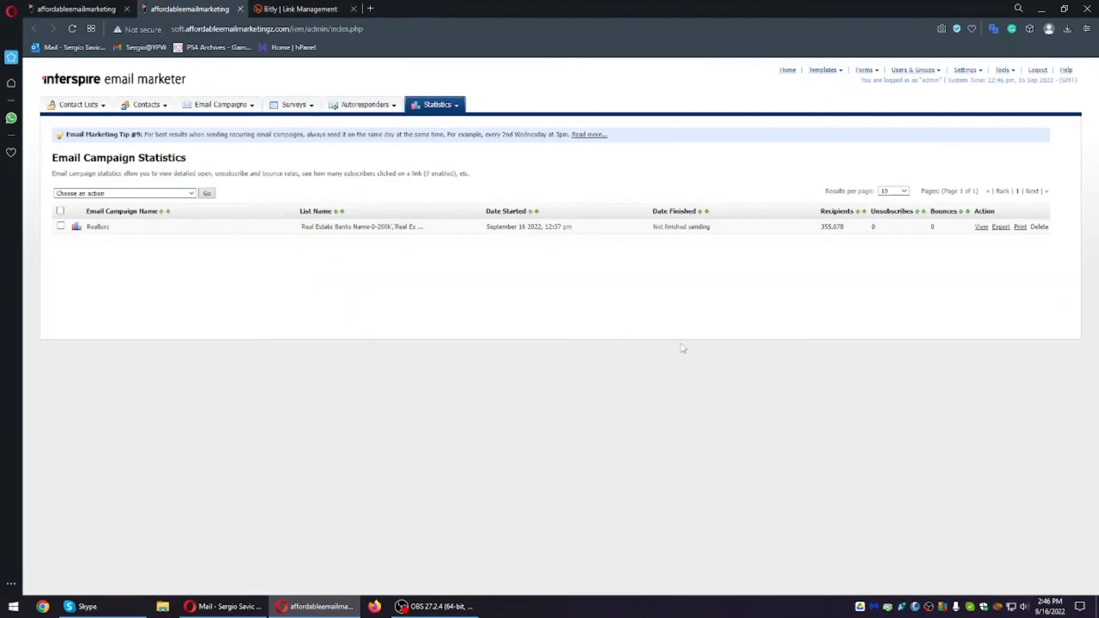
click(981, 226)
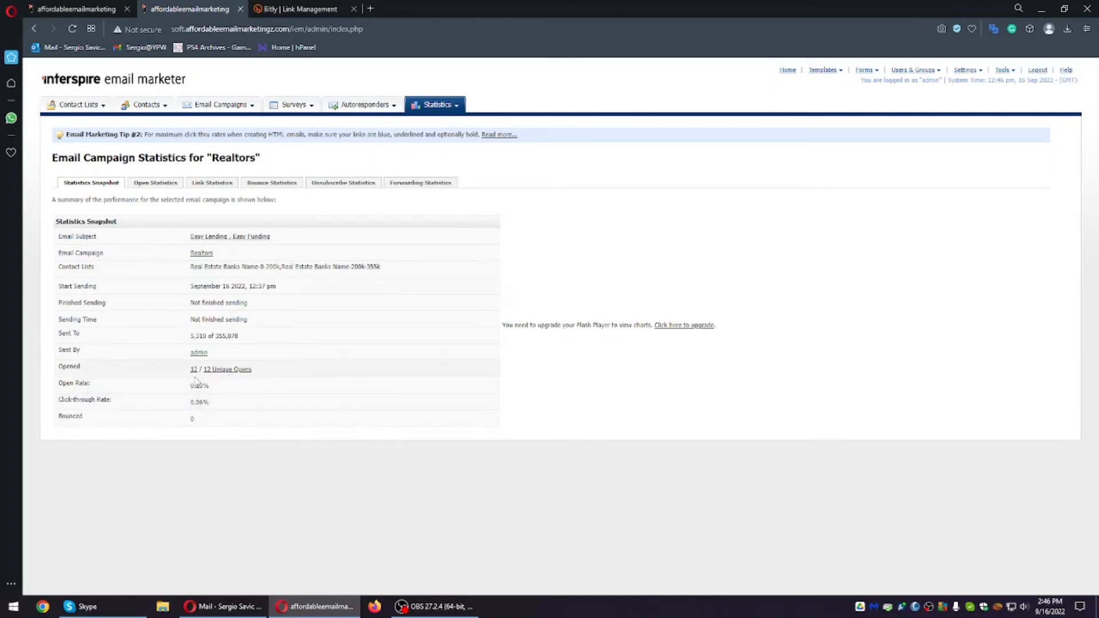
Step: Show the list of email campaigns in the first Interspire Email Marketer tab and look over the Realtors entry and campaign options
click(86, 9)
click(191, 107)
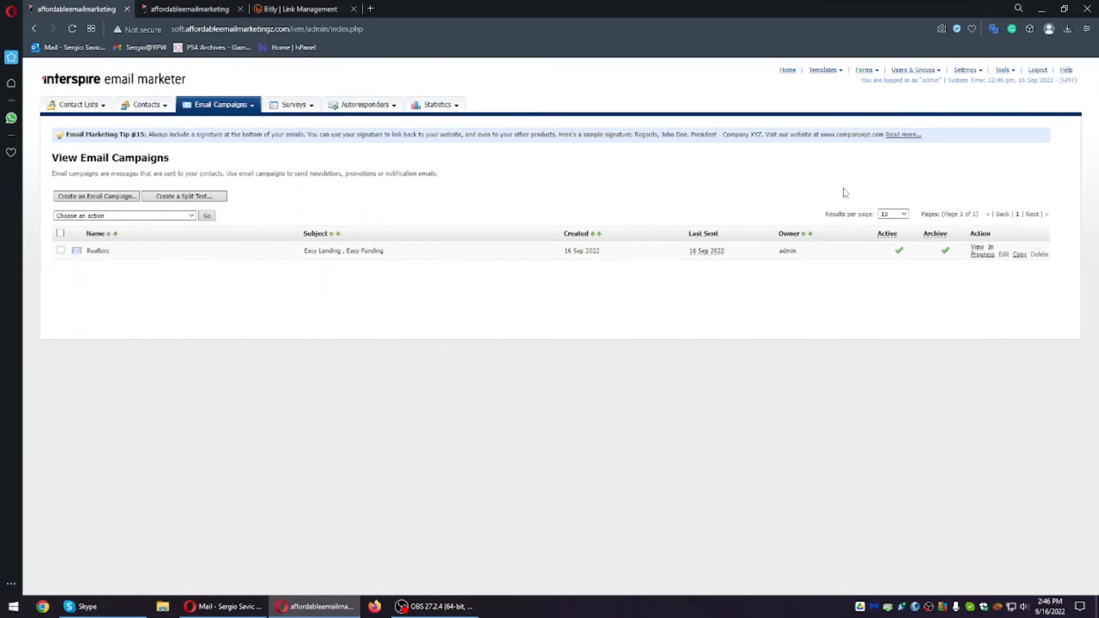
click(980, 252)
click(241, 9)
mouse_move(257, 112)
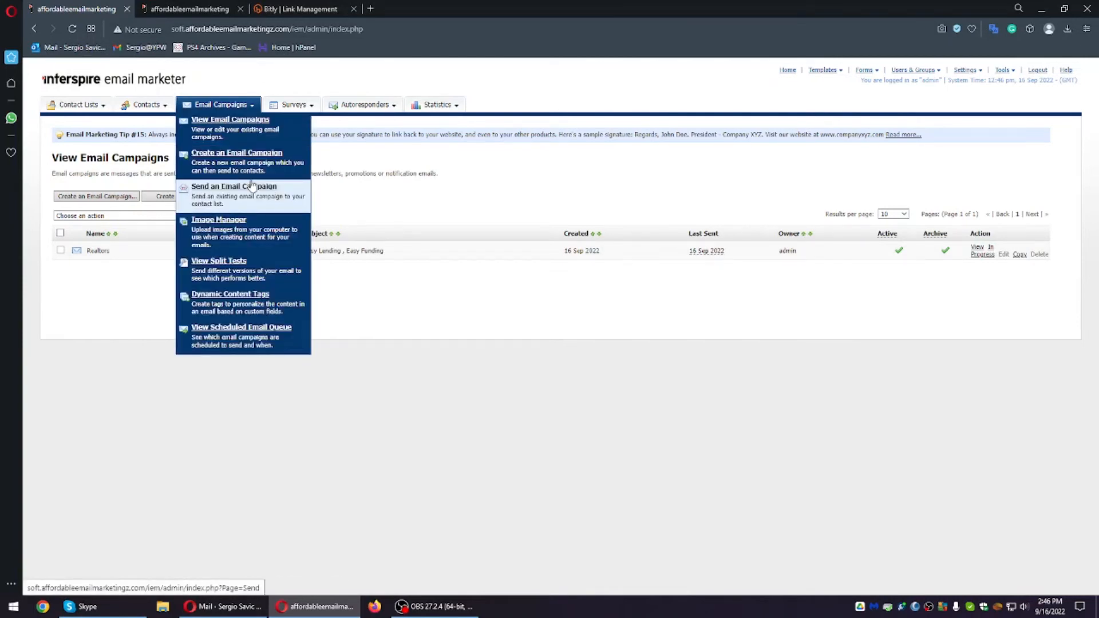
click(256, 269)
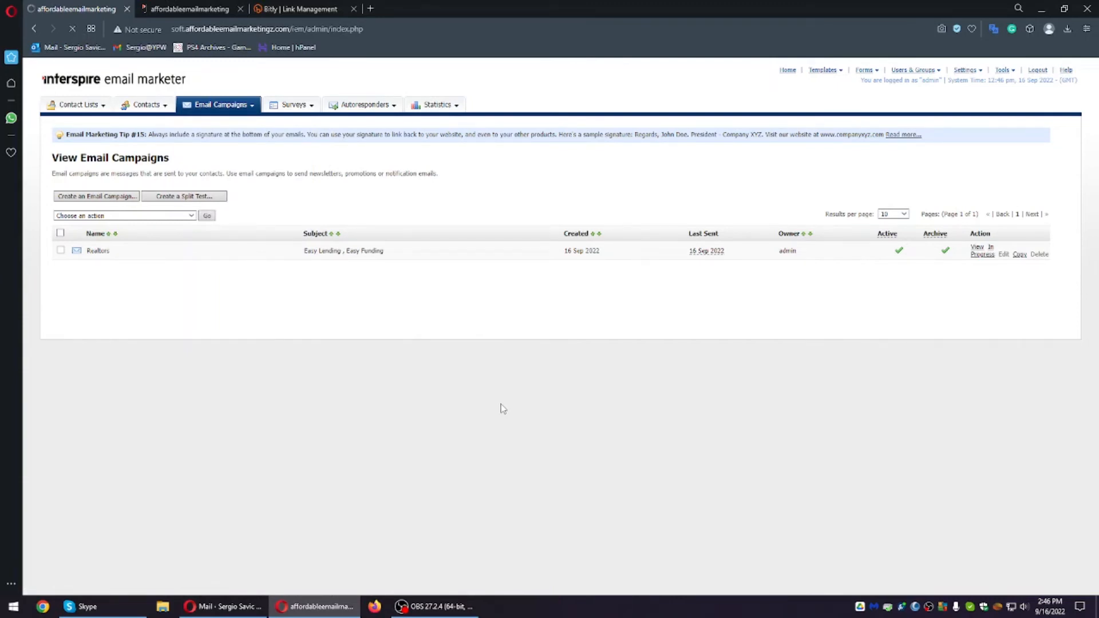
Step: Show the Realtors campaign's Unsubscribe Statistics in the separate statistics tab and filter them to the Today date range
click(192, 7)
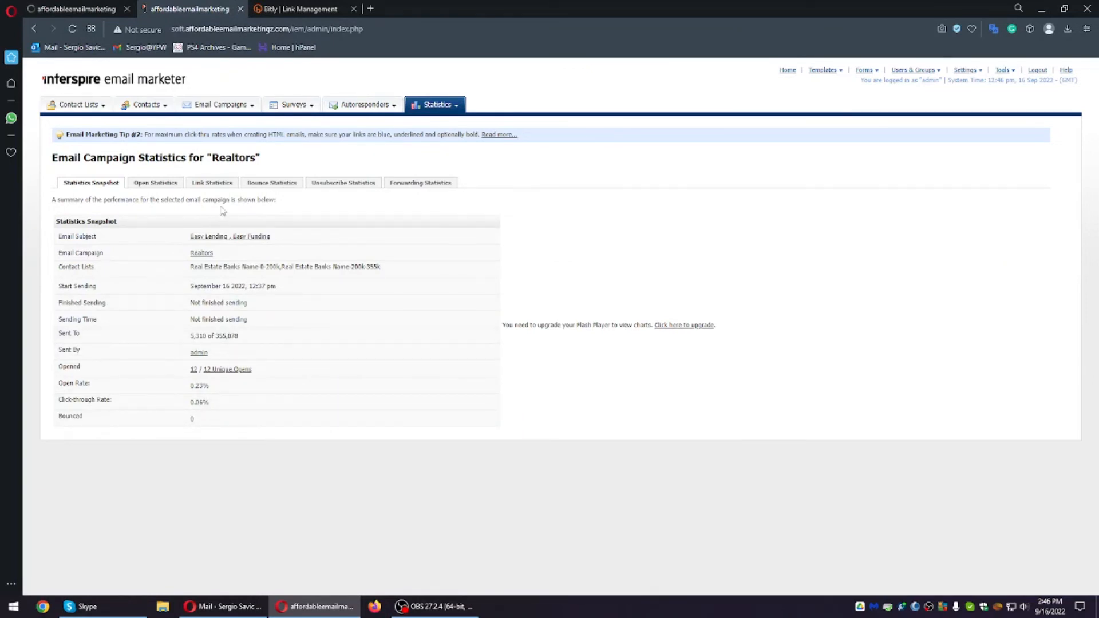
click(318, 182)
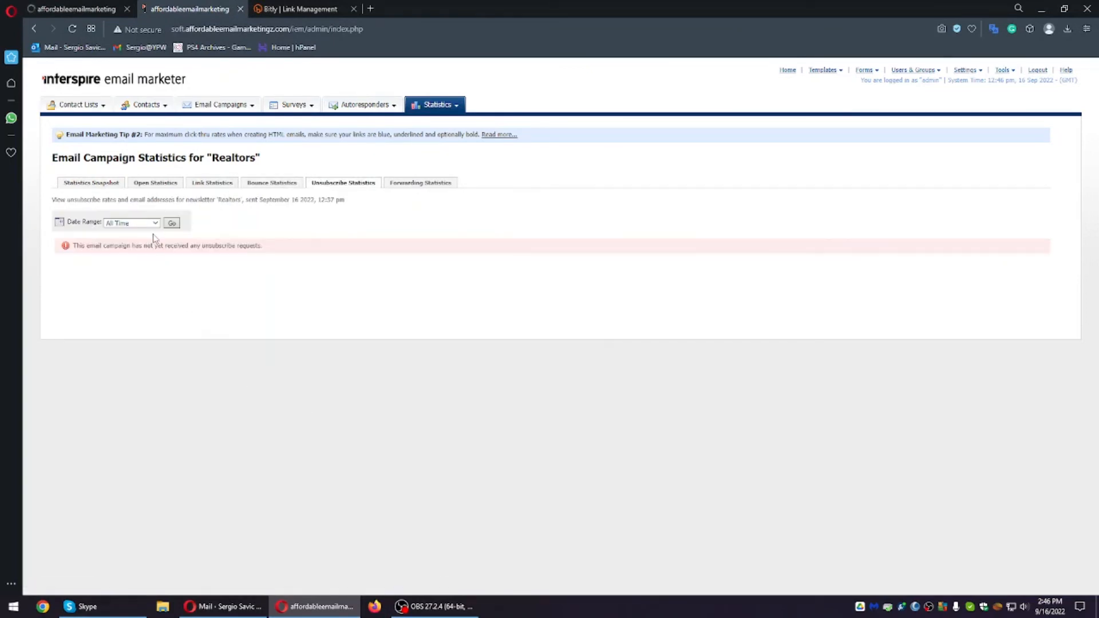
click(150, 223)
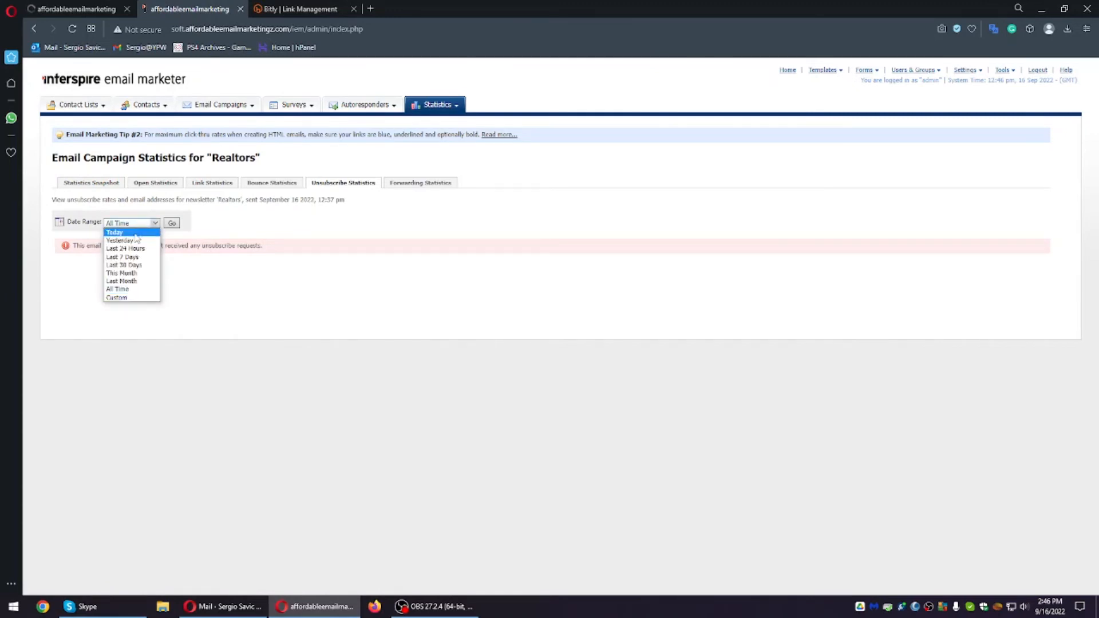
click(136, 233)
click(172, 223)
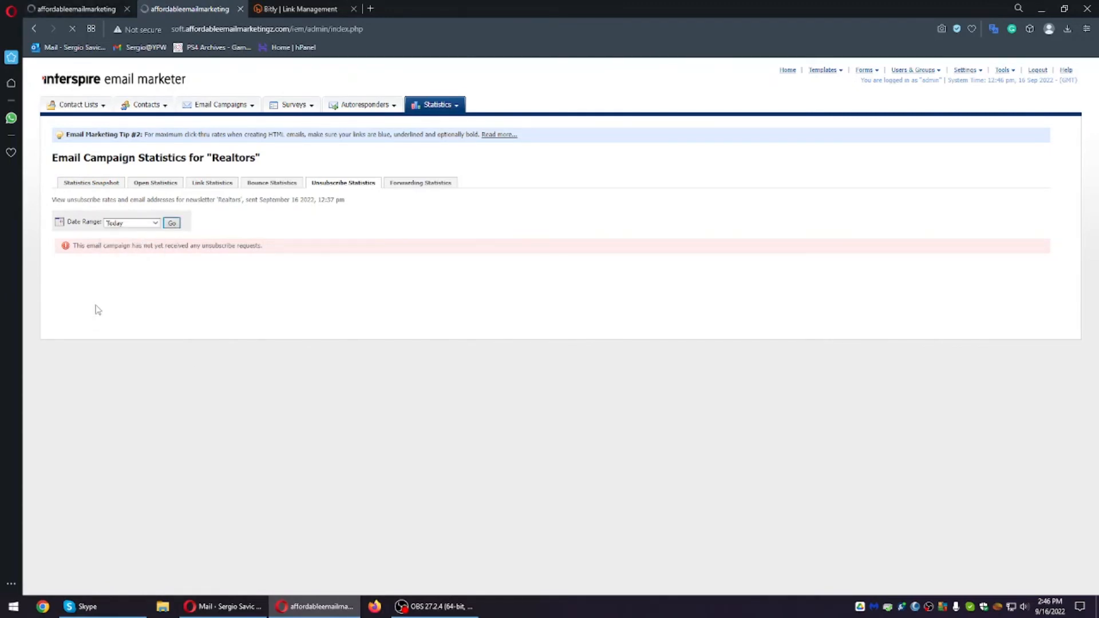
Step: Look over the settings for creating a split test, leaving it unsaved and returning to the email campaign list
key(ctrl+Tab)
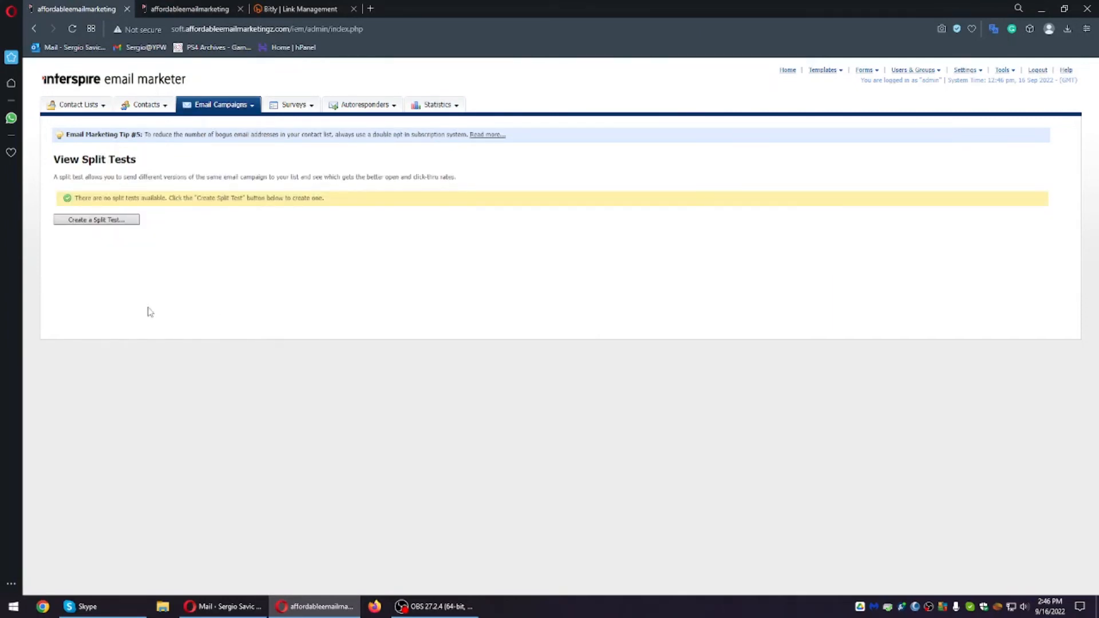
click(112, 222)
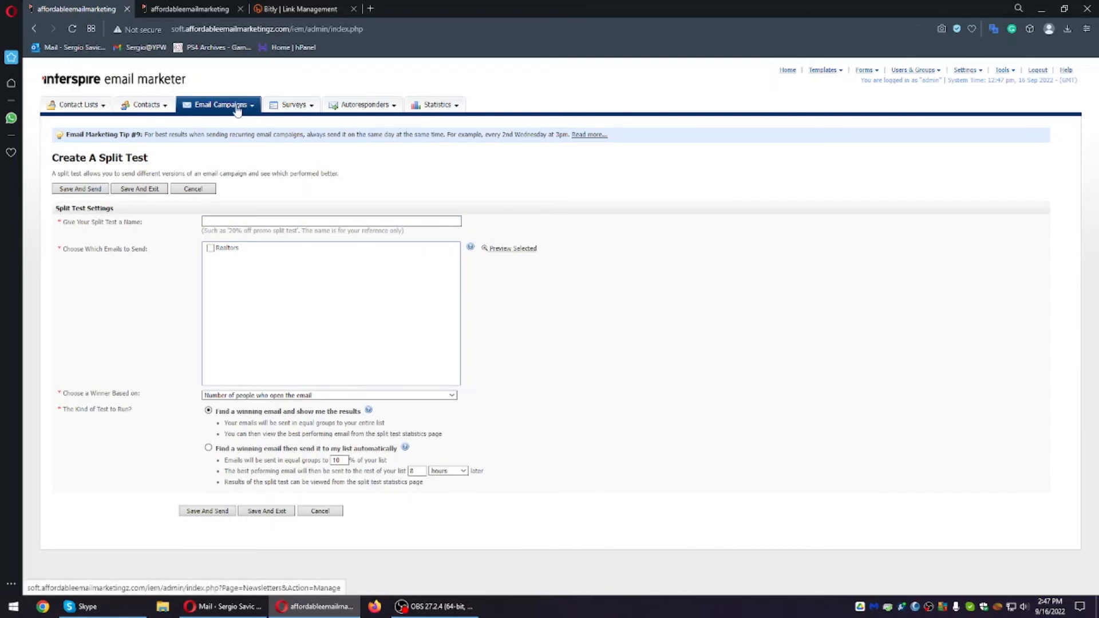
click(223, 127)
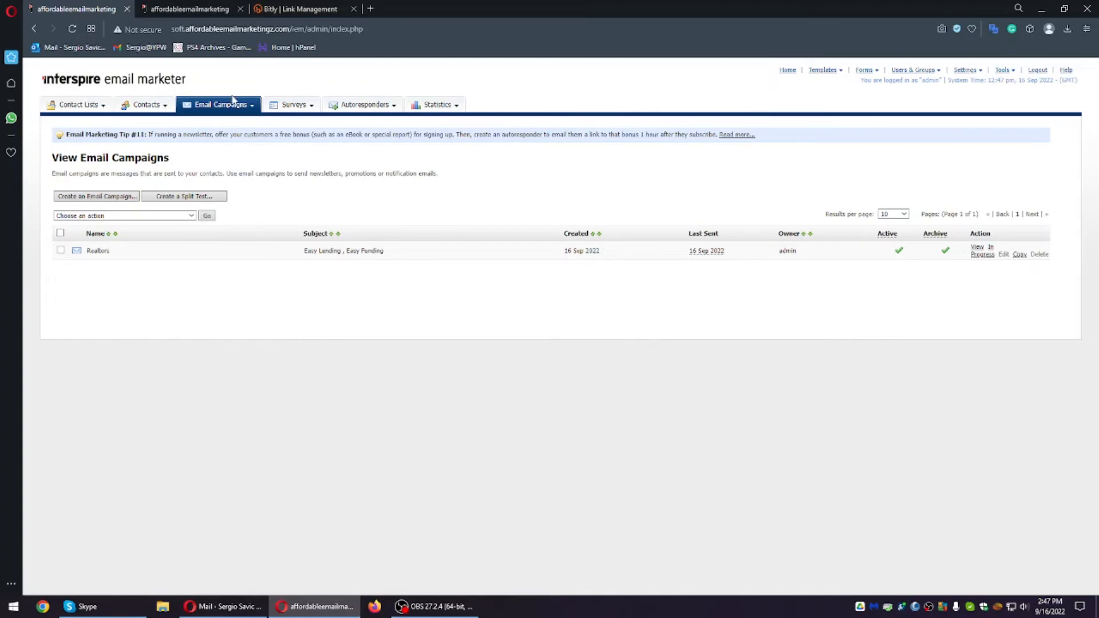
Step: Check the filtered unsubscribe statistics and the Bitly link details, and close the separate campaign statistics tab
click(222, 8)
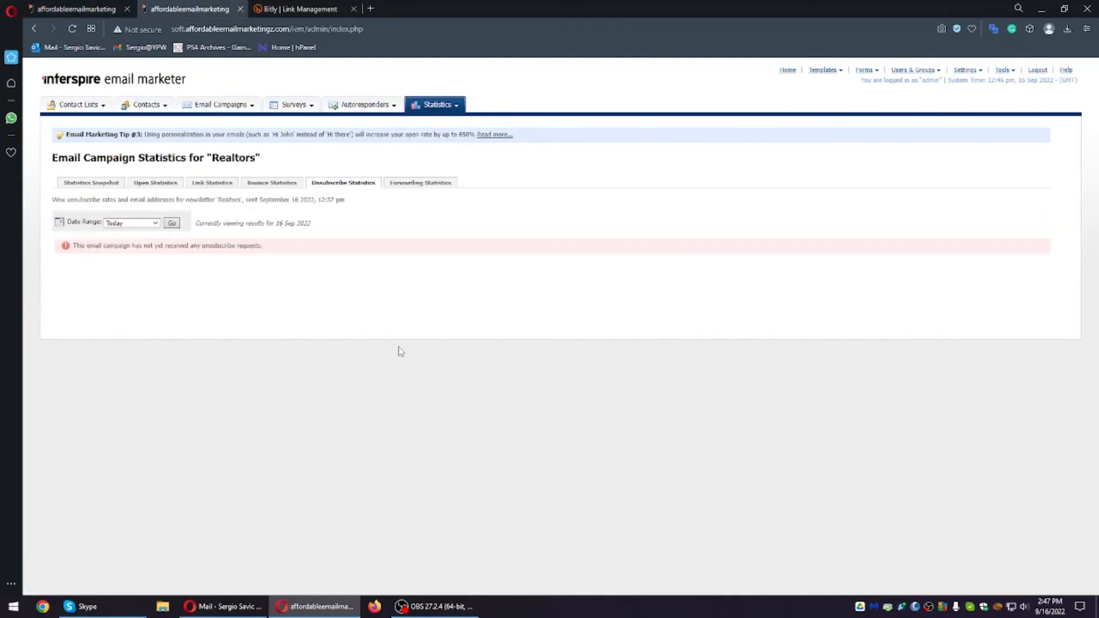
click(321, 9)
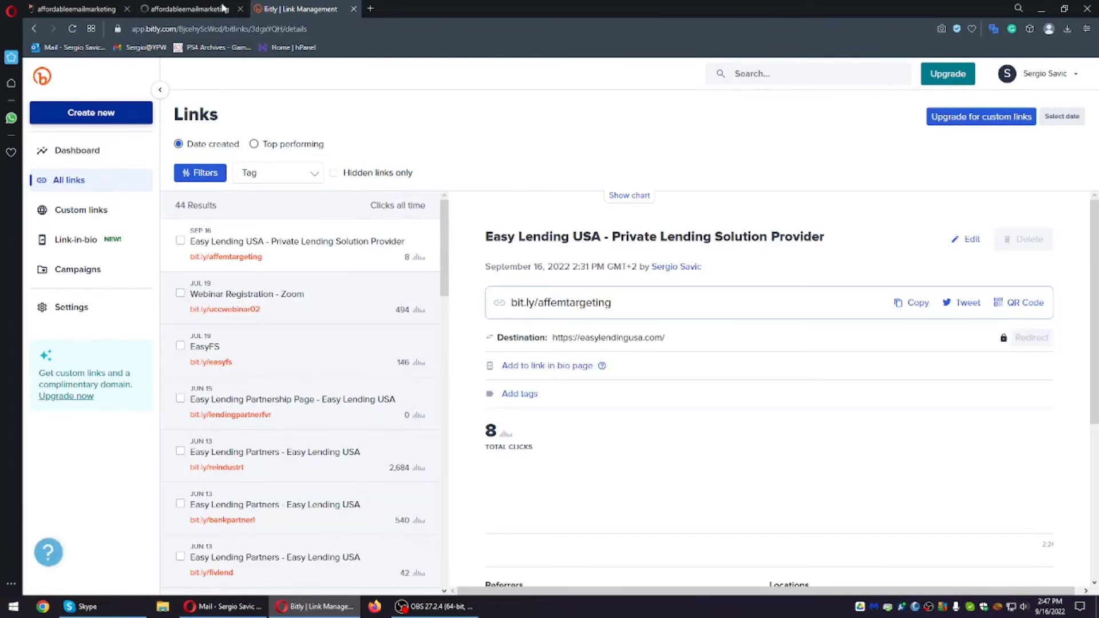
click(92, 14)
click(239, 9)
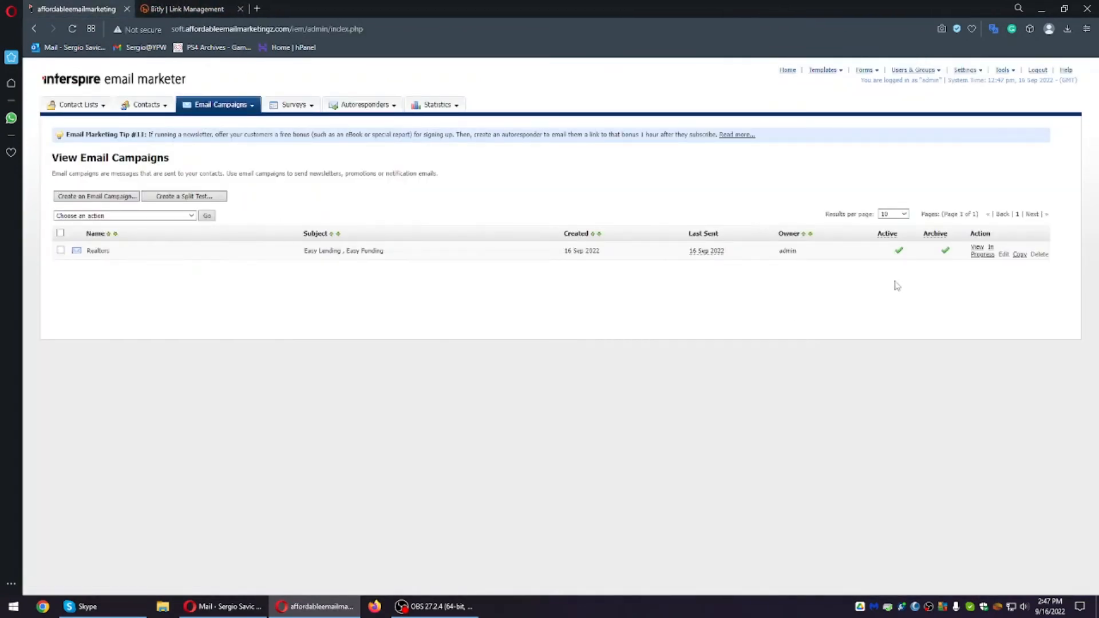
Step: Check the Realtors campaign's sending progress in the scheduled email queue, and open its statistics snapshot
click(980, 255)
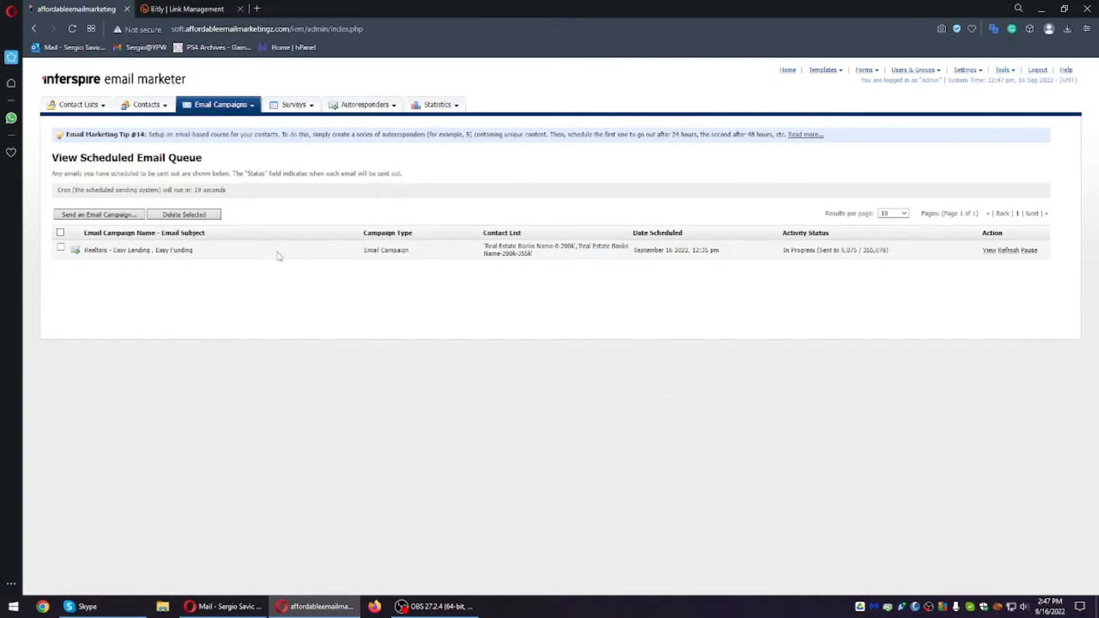
mouse_move(435, 103)
click(427, 126)
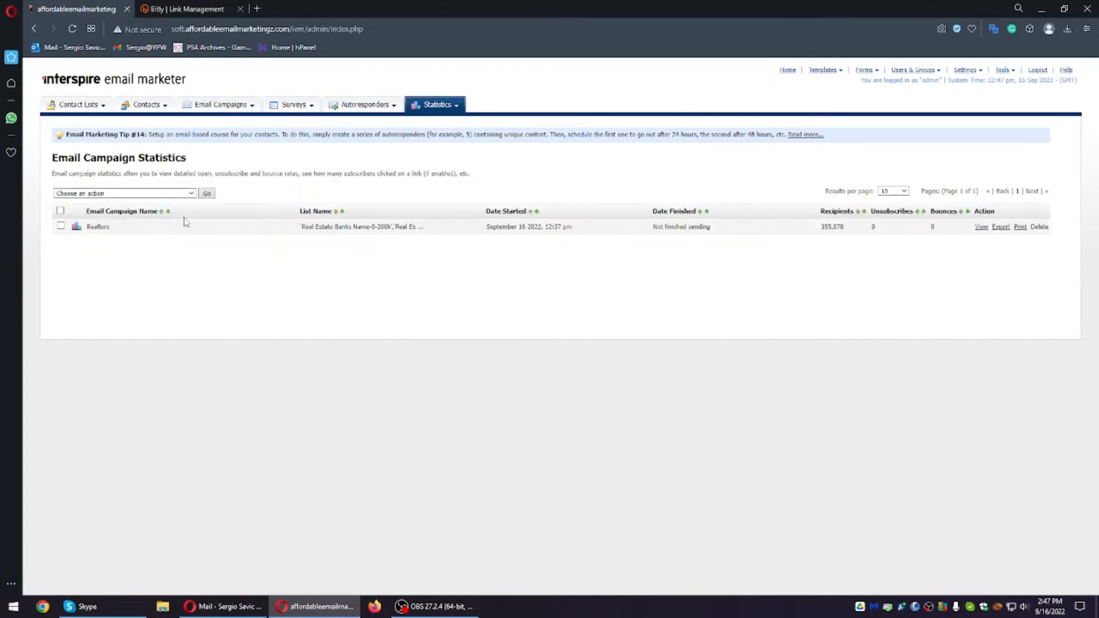
click(981, 227)
Step: Examine the Realtors statistics snapshot from email subject and sending progress through opens, click-through rate and bounces
drag(179, 347, 277, 338)
click(275, 340)
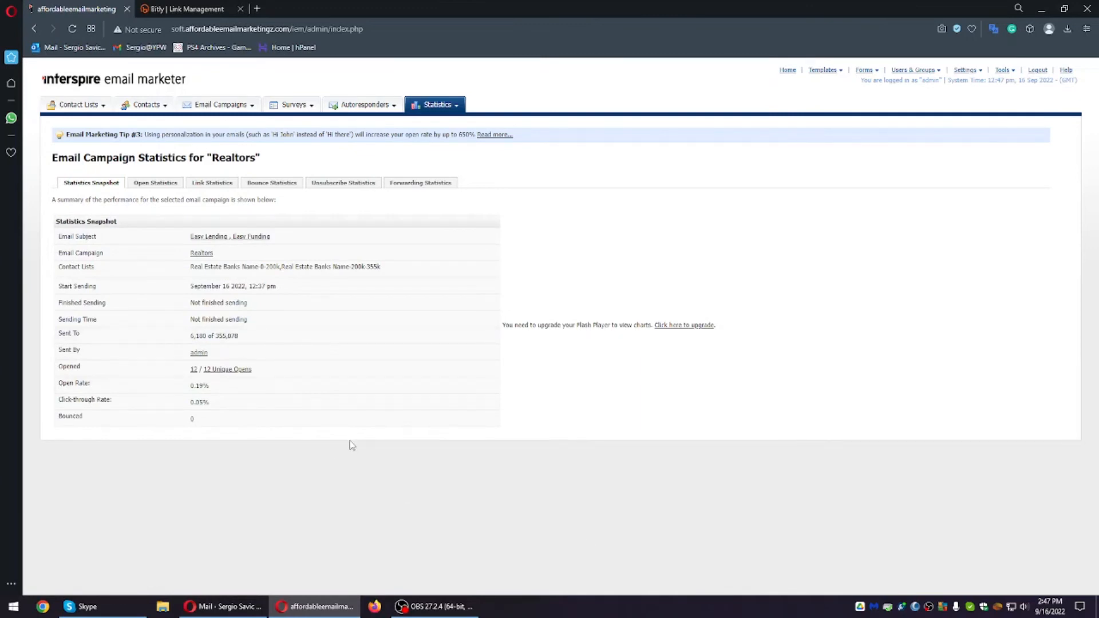
drag(142, 237, 59, 213)
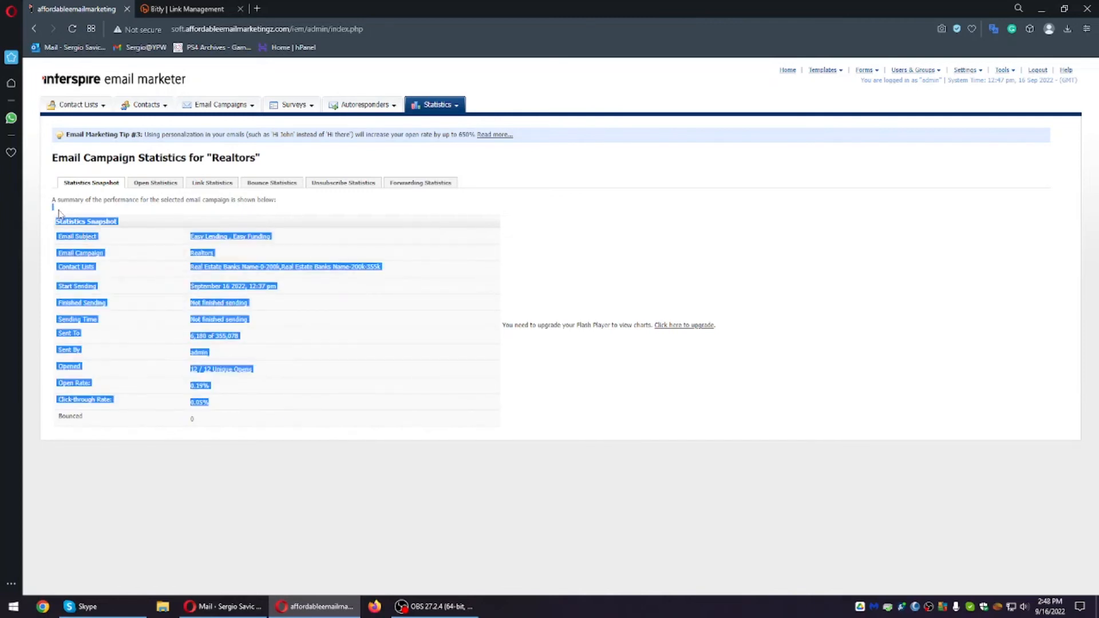
click(59, 213)
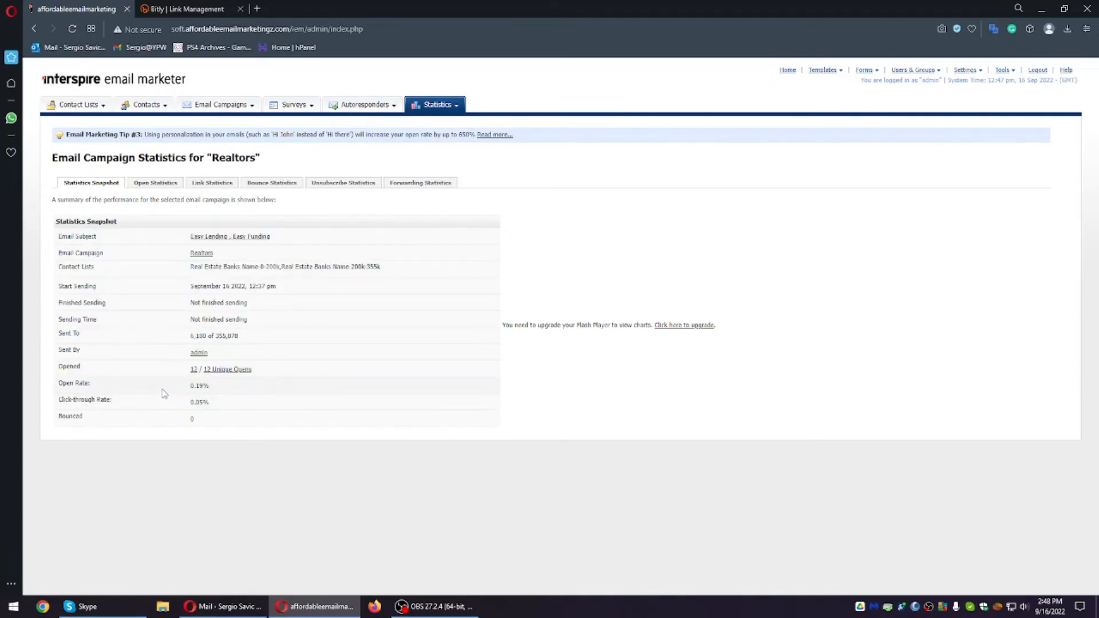
triple_click(249, 430)
click(227, 422)
drag(172, 243, 254, 433)
click(254, 432)
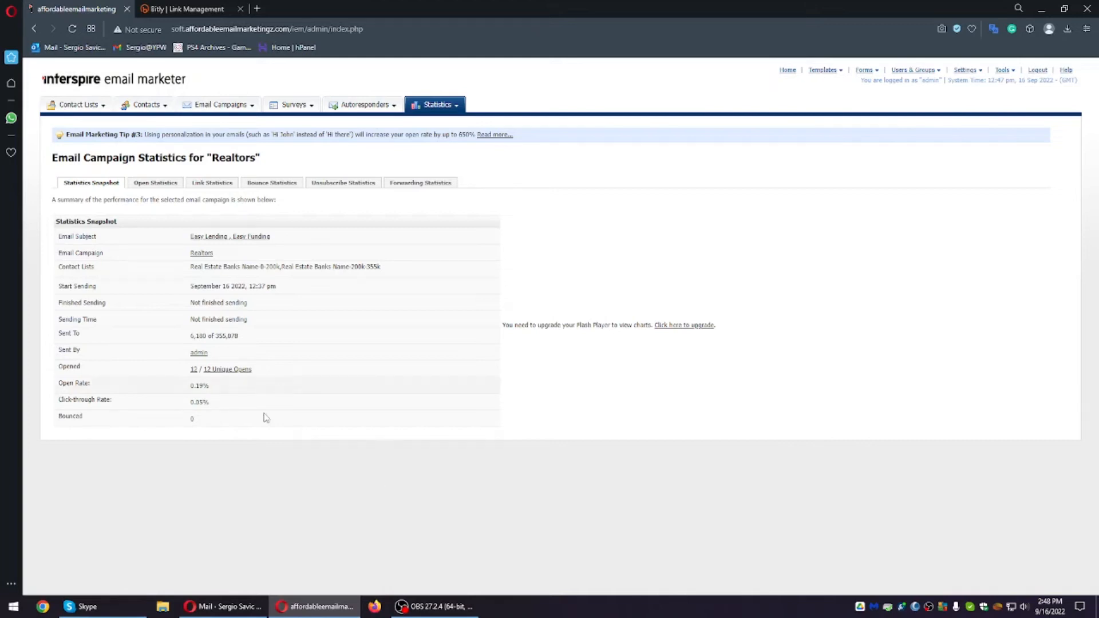
Step: Reload both the Realtors statistics snapshot and the Bitly link details to get current figures
click(72, 28)
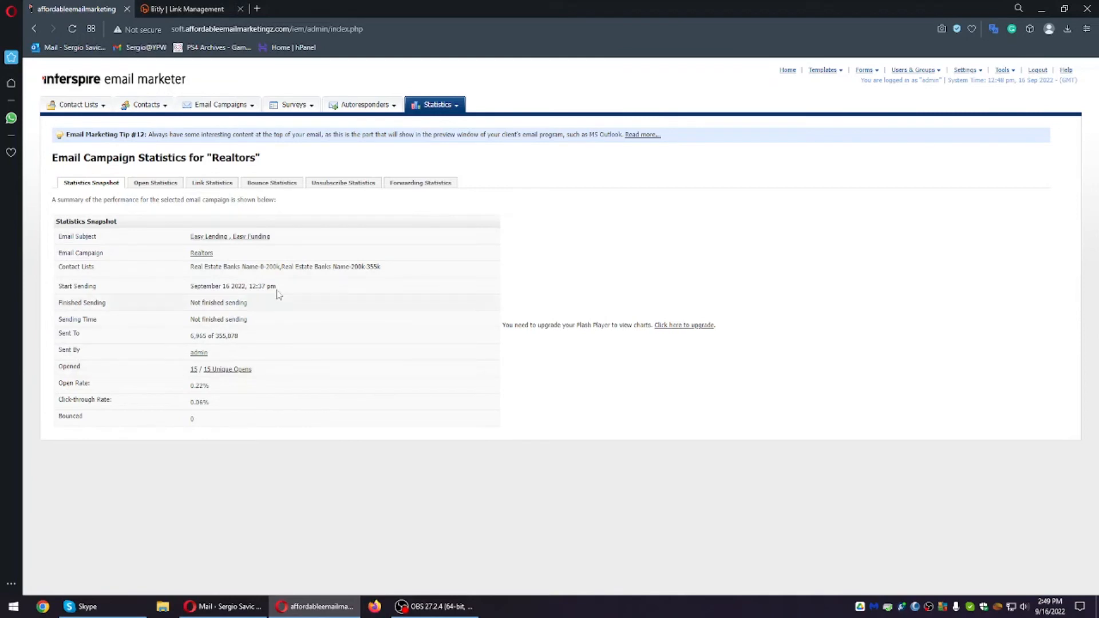
click(208, 8)
click(71, 29)
click(80, 9)
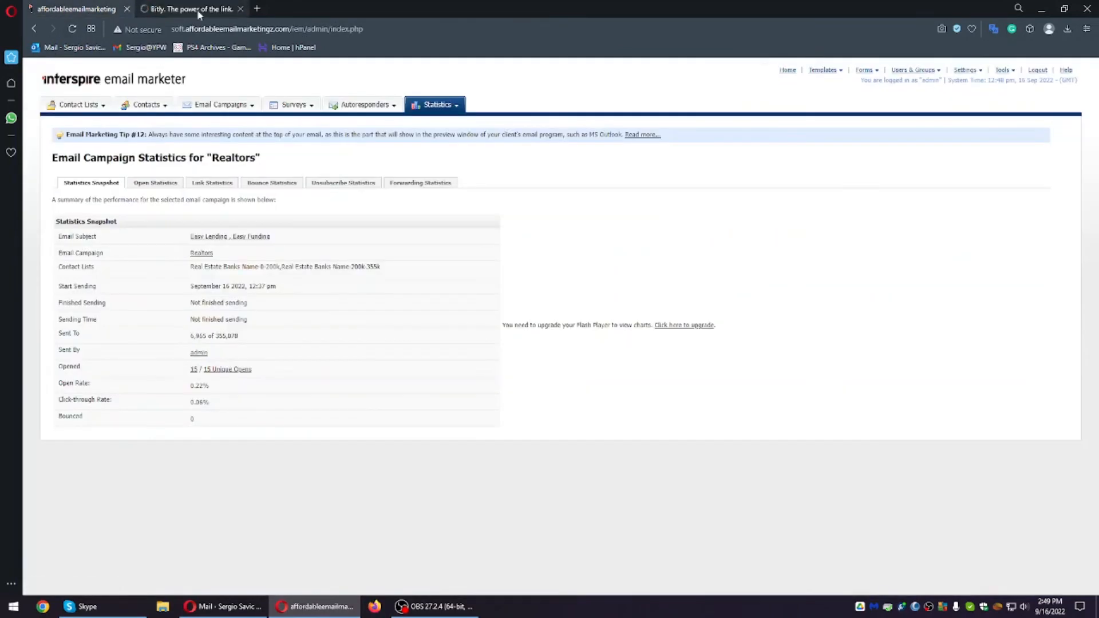
click(194, 9)
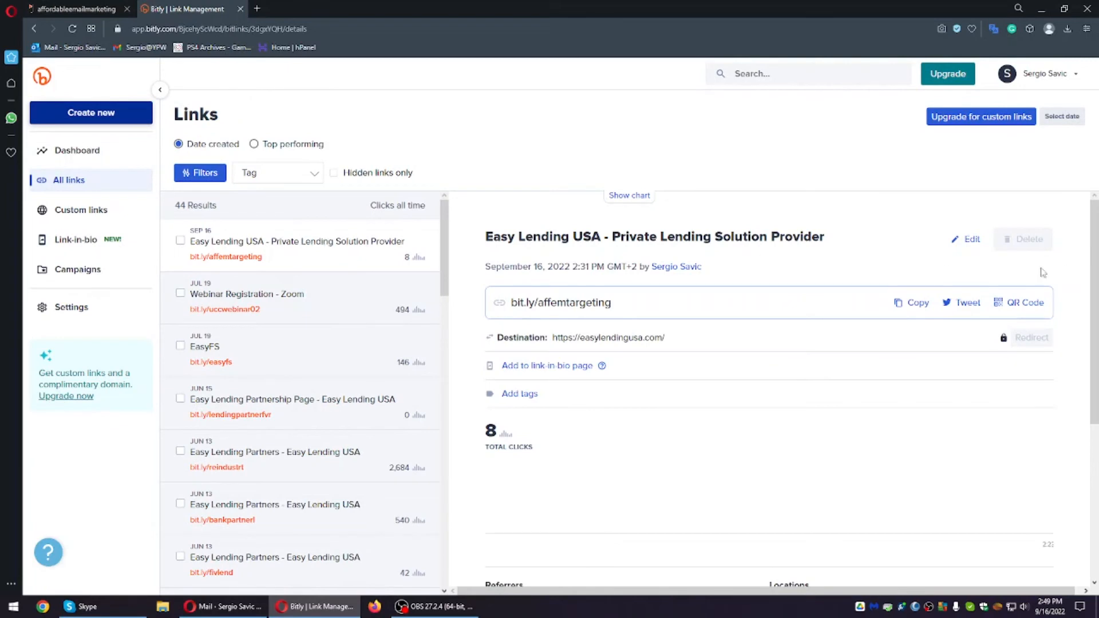
Step: Examine the bit.ly/affemtargeting link's referrers and the click shares by country in its Locations chart, and reload the link details
scroll(766, 344, down, 3)
scroll(766, 344, down, 2)
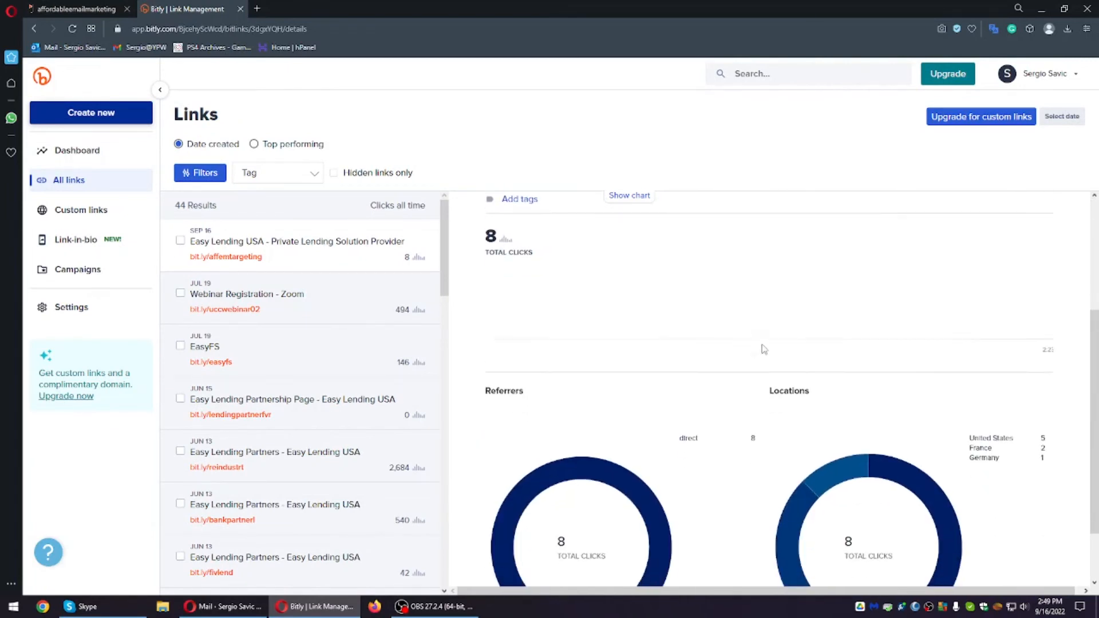
mouse_move(848, 392)
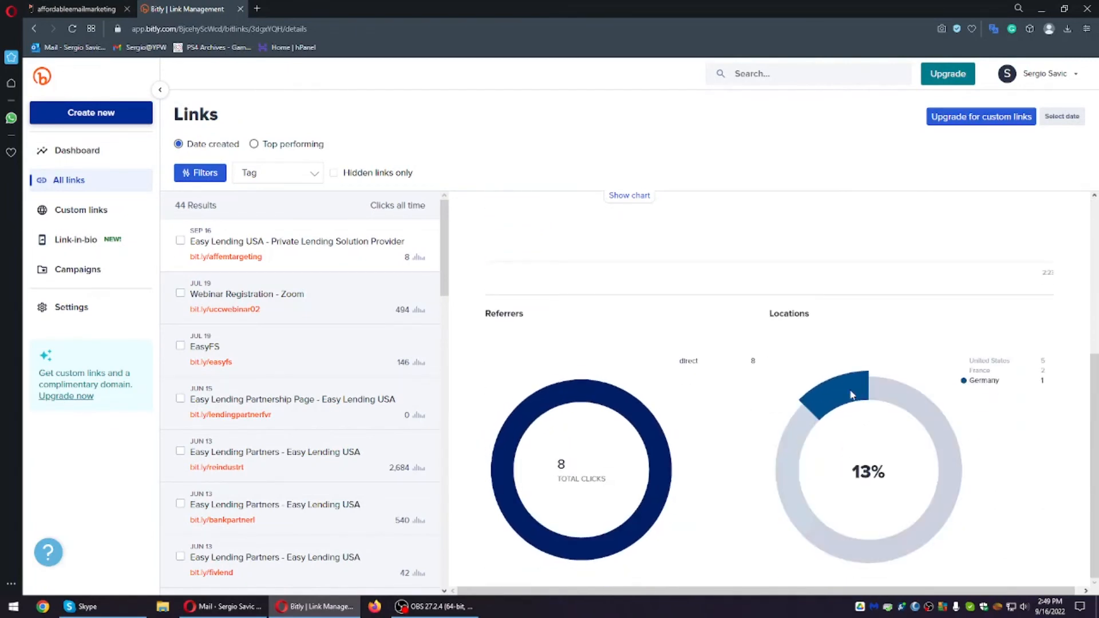
mouse_move(947, 439)
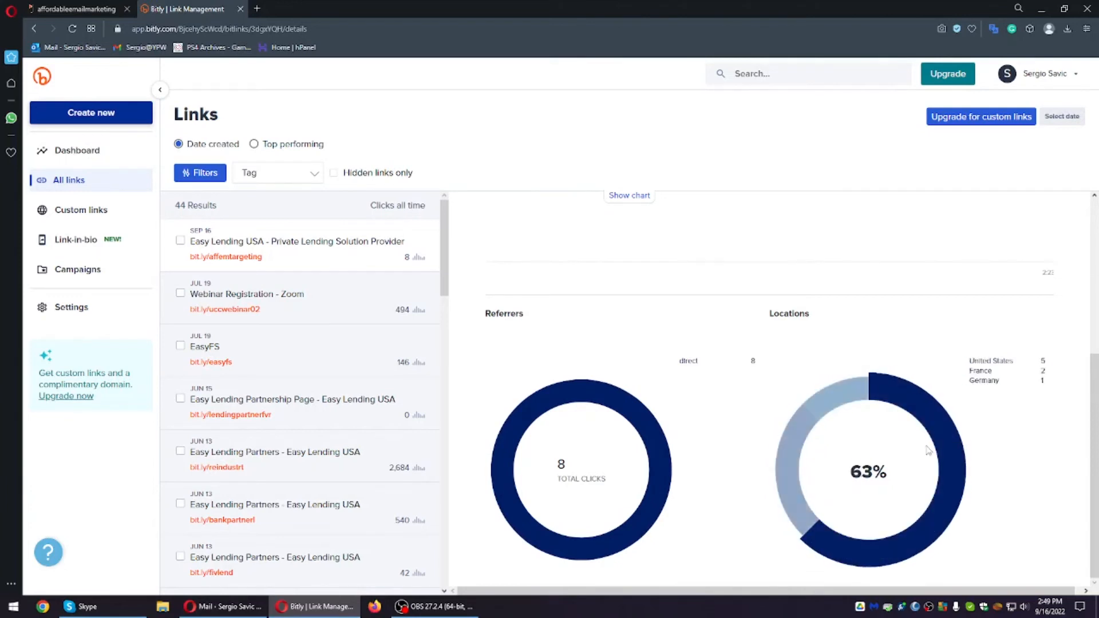
scroll(928, 451, up, 5)
click(70, 28)
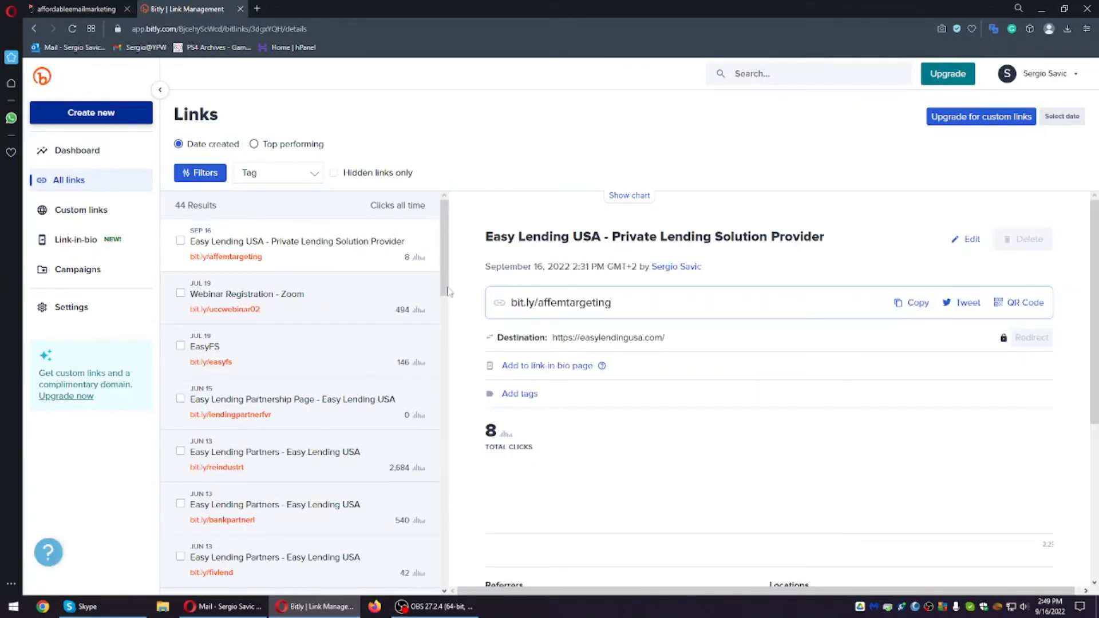
Step: Show the Realtors campaign's current unique opens and look through the email addresses that opened it
click(72, 30)
click(220, 369)
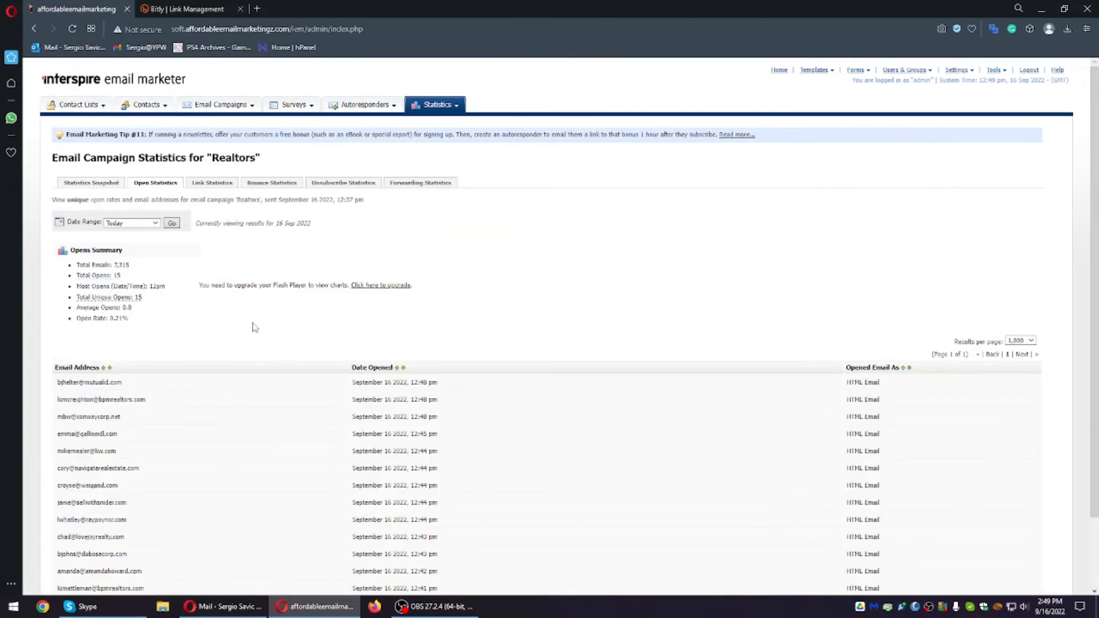
scroll(228, 405, down, 2)
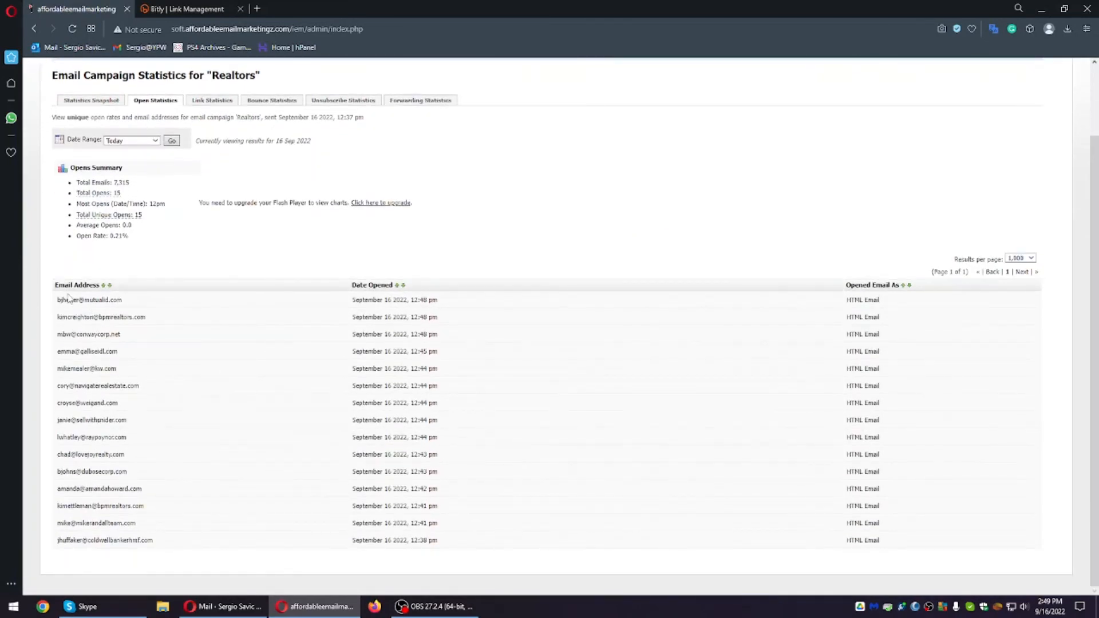
Step: Copy the domain of the most recent opener's email address, search the web for it, and close the search results
drag(146, 305, 91, 300)
key(ctrl+c)
right_click(93, 298)
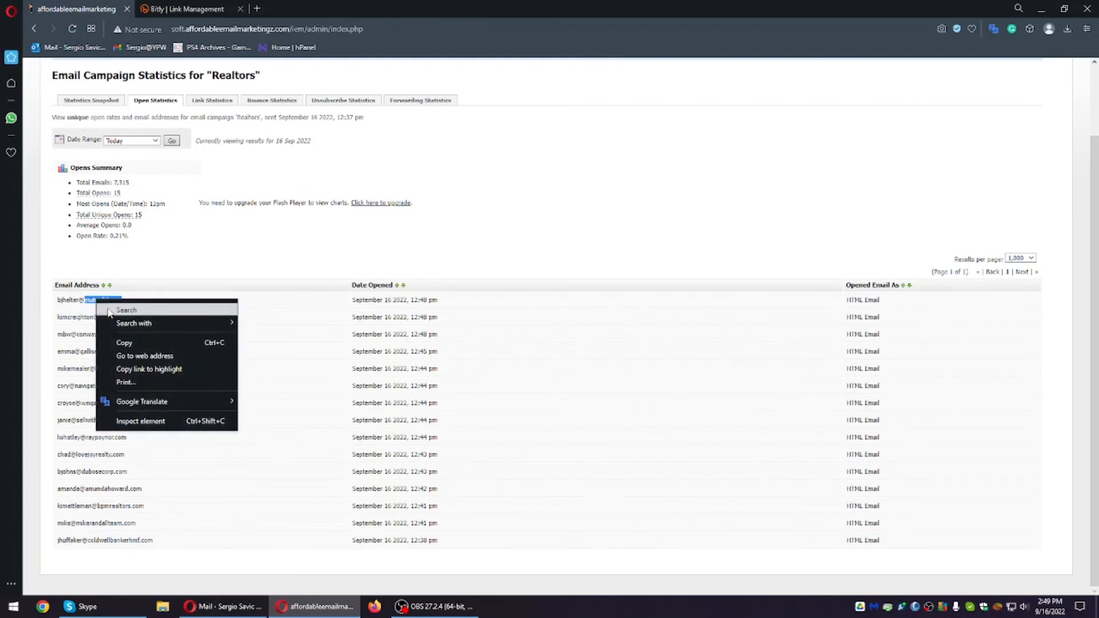
click(110, 313)
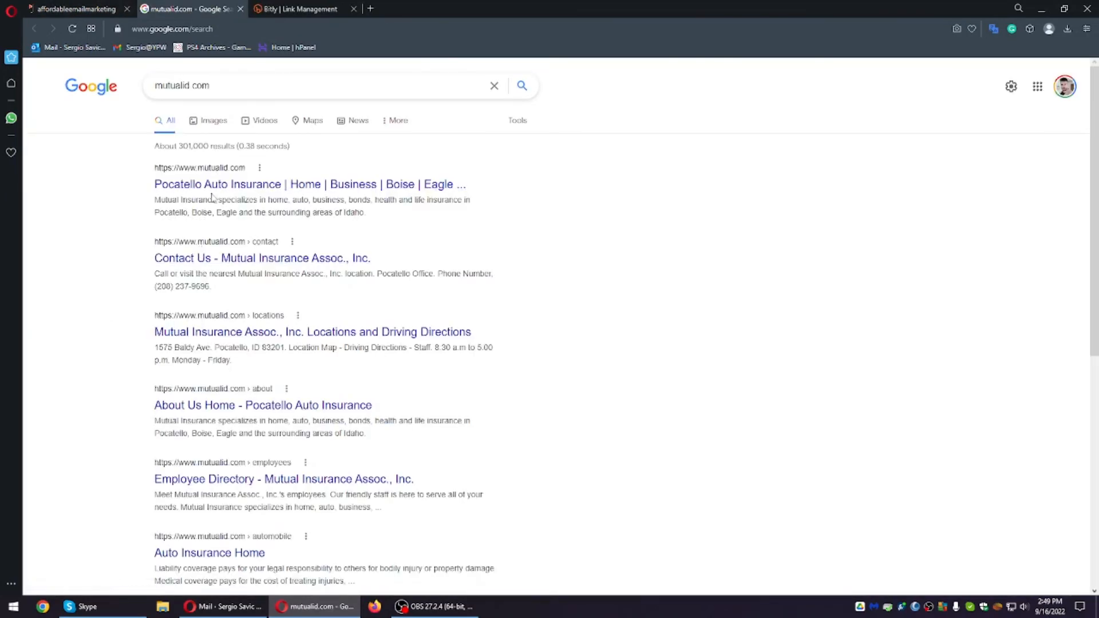
key(ctrl+w)
Step: Open the copied domain mutualid.com in a new tab to view the company's website, and close that tab
right_click(112, 298)
click(131, 309)
click(257, 9)
key(ctrl+v)
key(Return)
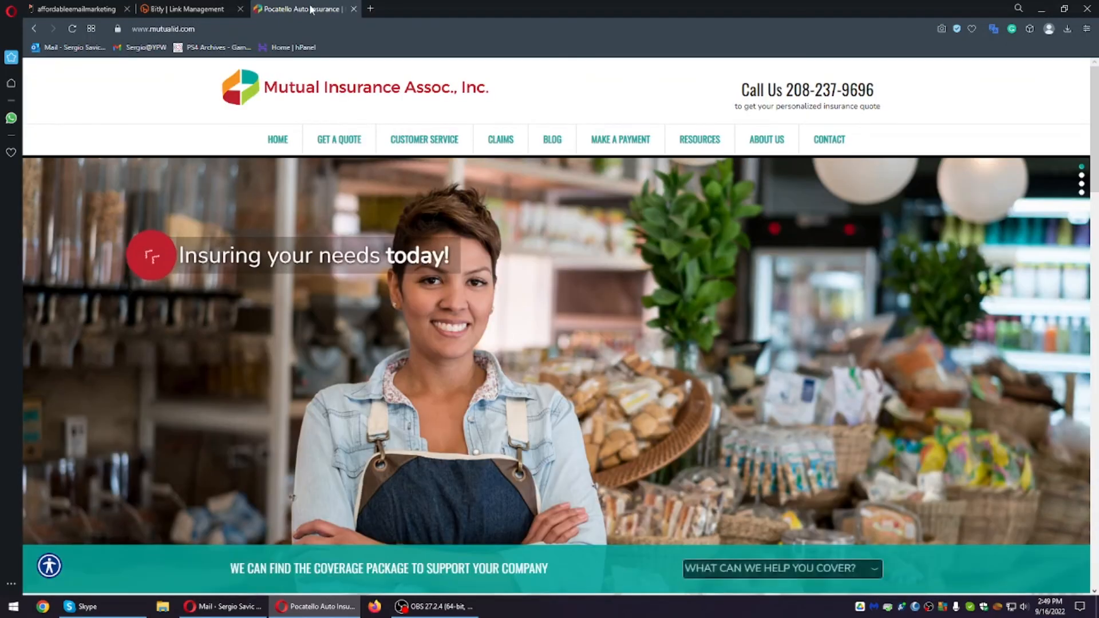
middle_click(311, 9)
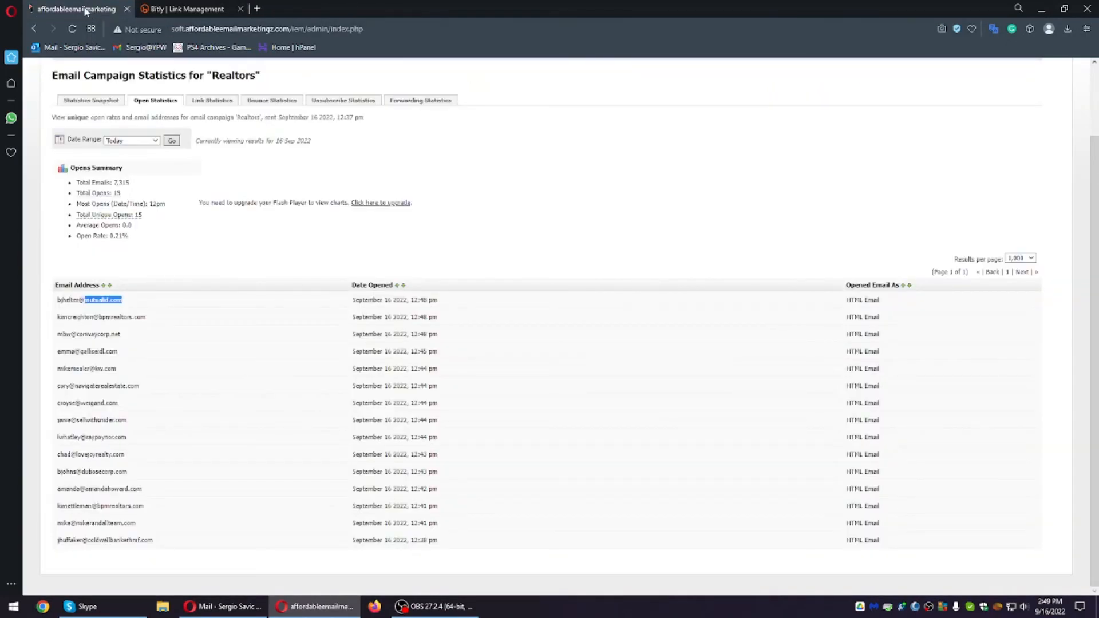
Step: Look through the Realtors opens list again and reopen the campaign's snapshot from the email campaign statistics
scroll(204, 393, up, 3)
scroll(171, 435, down, 3)
scroll(178, 464, up, 3)
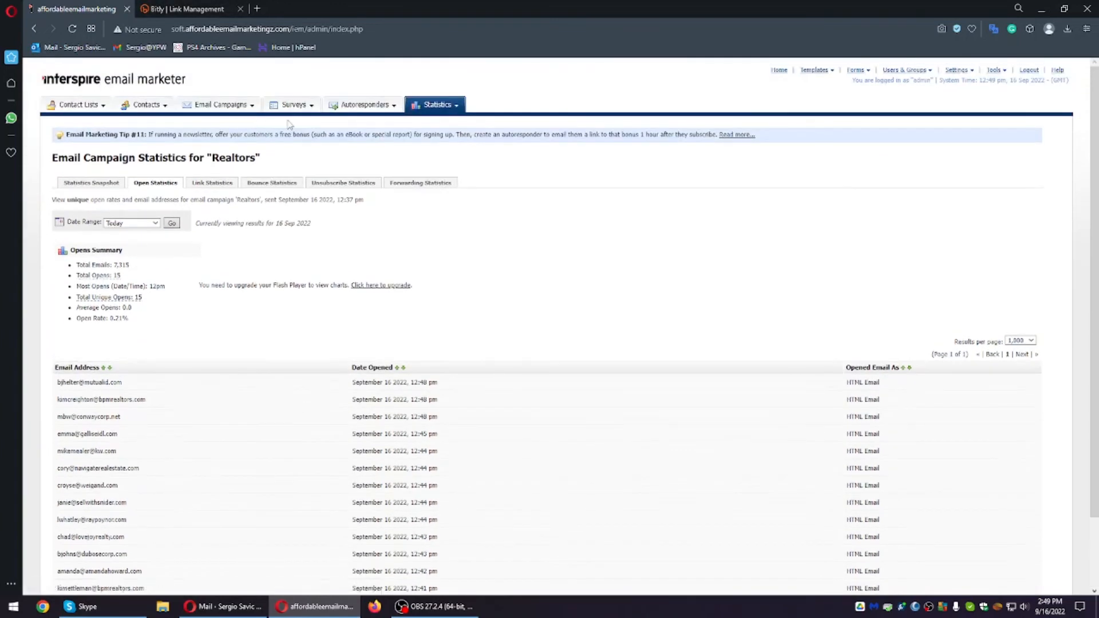
click(440, 112)
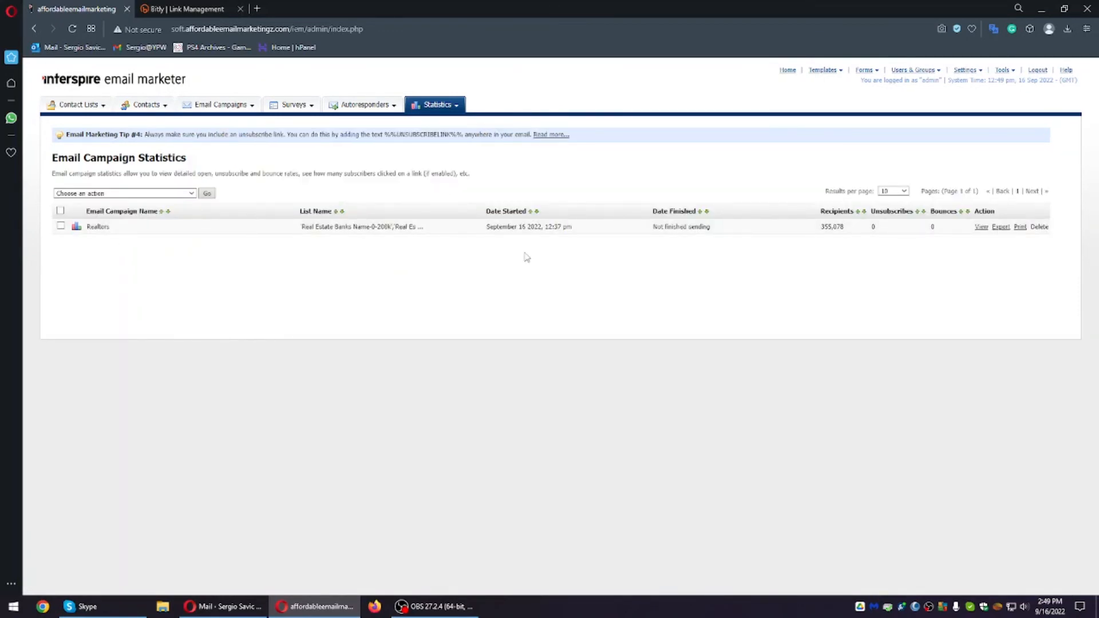
click(981, 228)
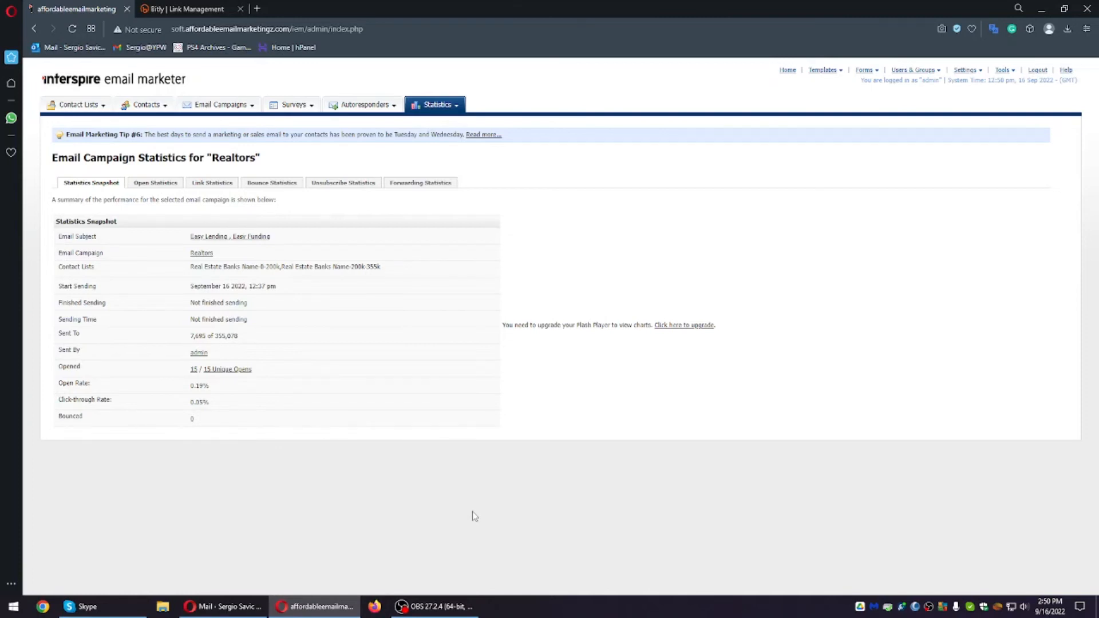
Step: Reload the Realtors statistics snapshot and examine its open rate
click(72, 29)
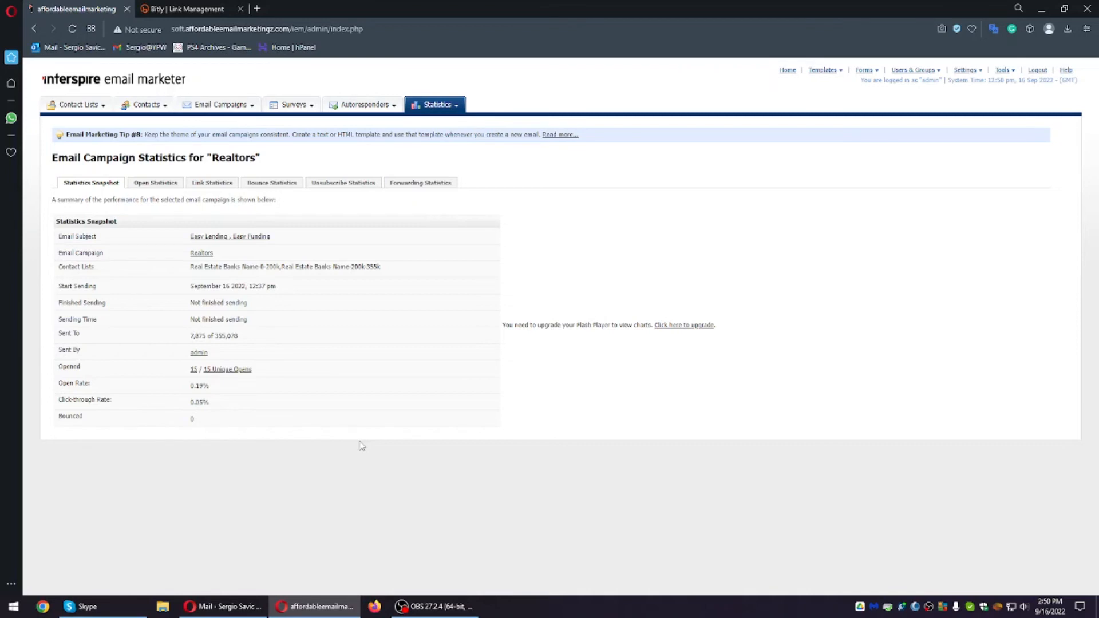
drag(268, 387, 216, 386)
click(190, 386)
click(216, 386)
Step: Reload the Realtors snapshot, check its opened figures, and show the updated list of unique opens
click(71, 28)
drag(190, 367, 300, 373)
click(300, 373)
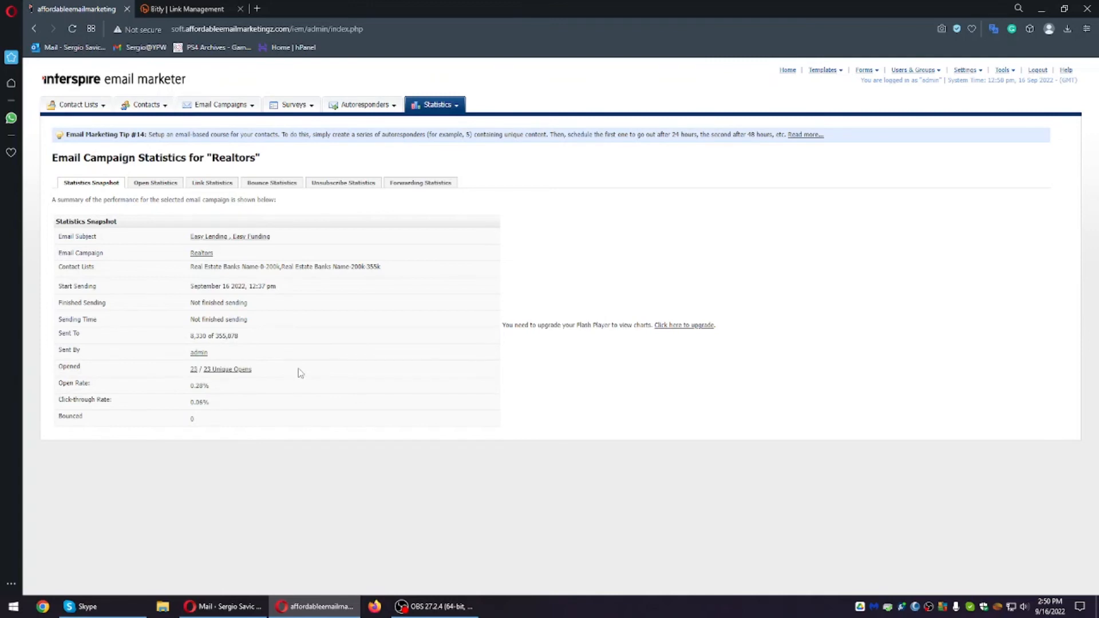
click(246, 372)
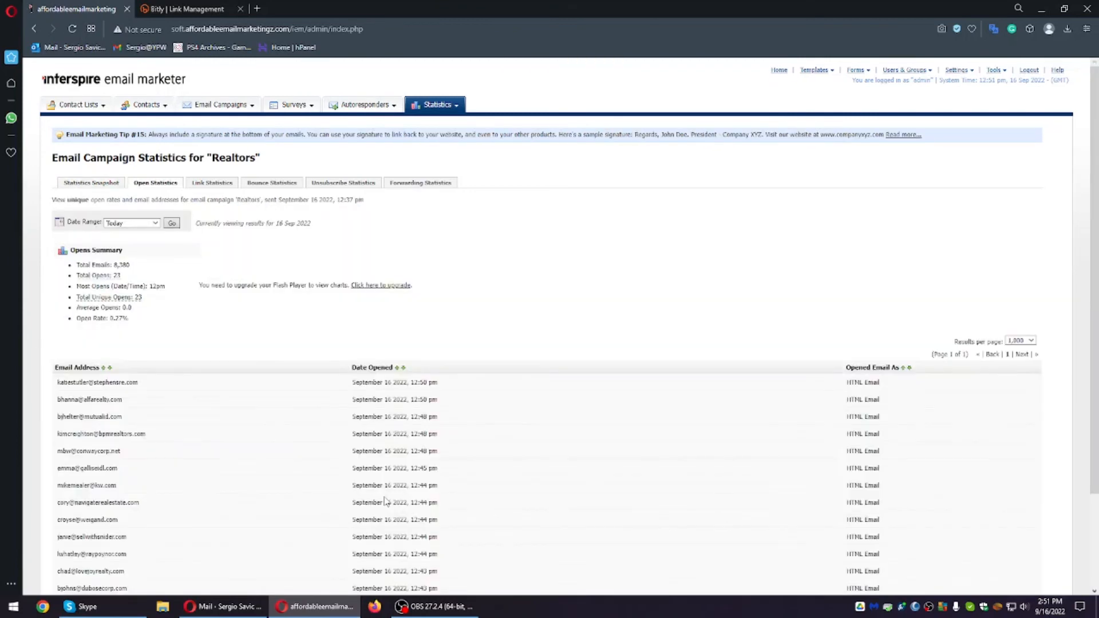
Step: Examine the Realtors opens summary and look through the addresses in the list of unique opens
mouse_move(139, 264)
mouse_down()
mouse_move(76, 265)
mouse_move(152, 266)
mouse_up()
click(154, 267)
scroll(185, 310, down, 1)
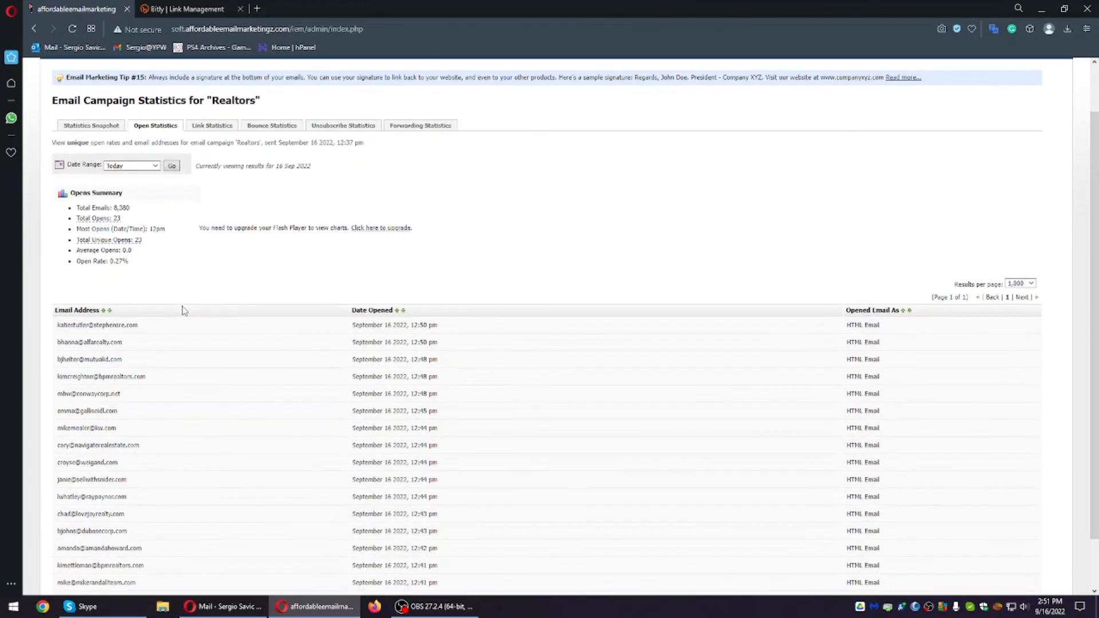
scroll(185, 310, down, 1)
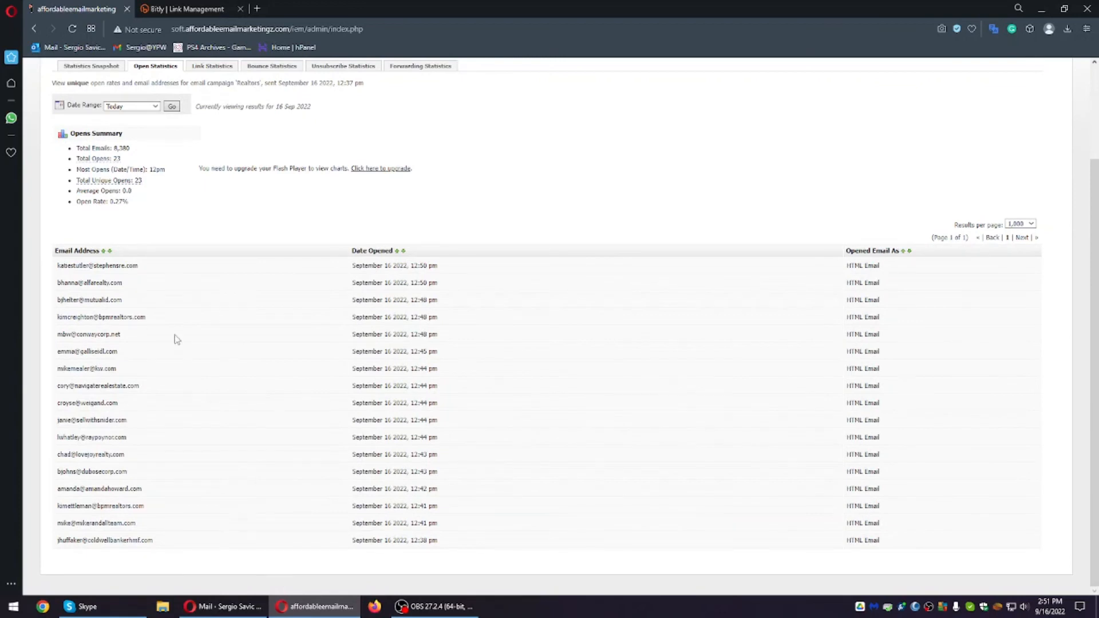
drag(58, 265, 184, 285)
click(182, 289)
drag(74, 282, 217, 488)
click(147, 388)
drag(117, 370, 94, 371)
click(106, 400)
Step: Copy the domain sellwithsnider.com from an opener's address and open it in a new browser tab
mouse_move(81, 403)
mouse_down()
mouse_move(133, 412)
mouse_move(76, 422)
mouse_up()
right_click(81, 421)
click(98, 459)
click(262, 9)
key(ctrl+v)
key(Return)
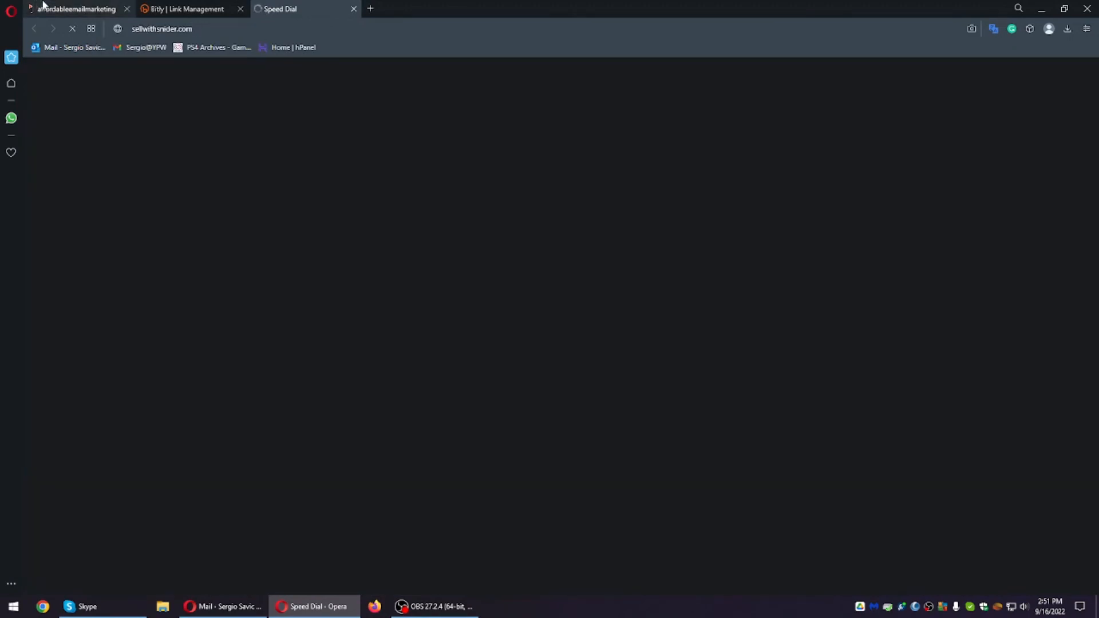
Step: Return to the opens list, copy the domain raypoynor.com from an opener's address, and load it in another new tab
click(86, 9)
double_click(88, 438)
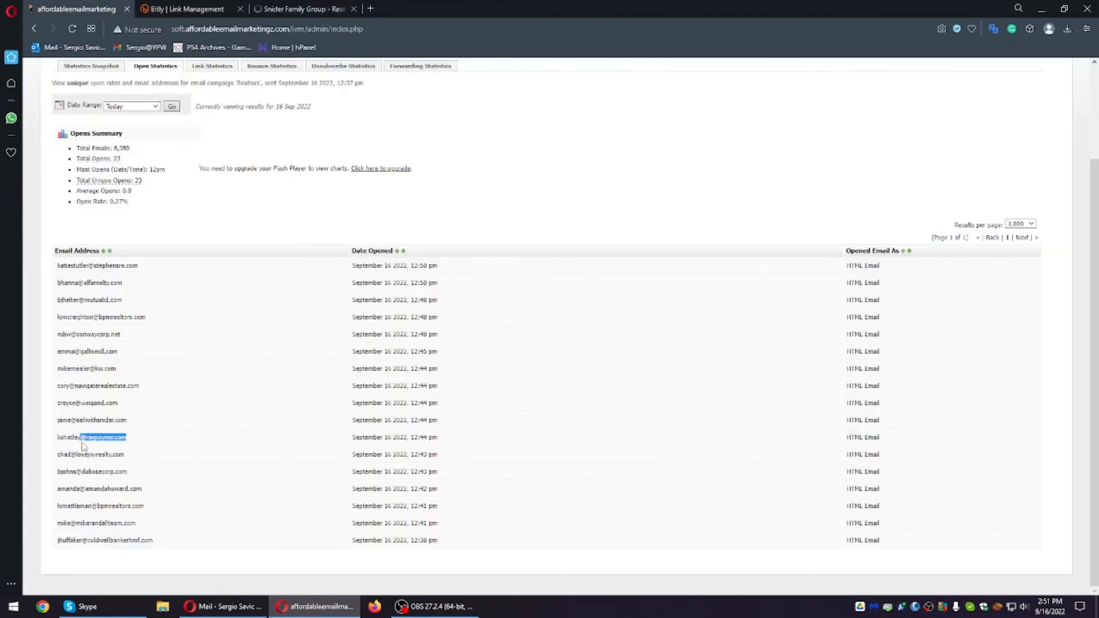
click(370, 9)
key(ctrl+v)
key(Return)
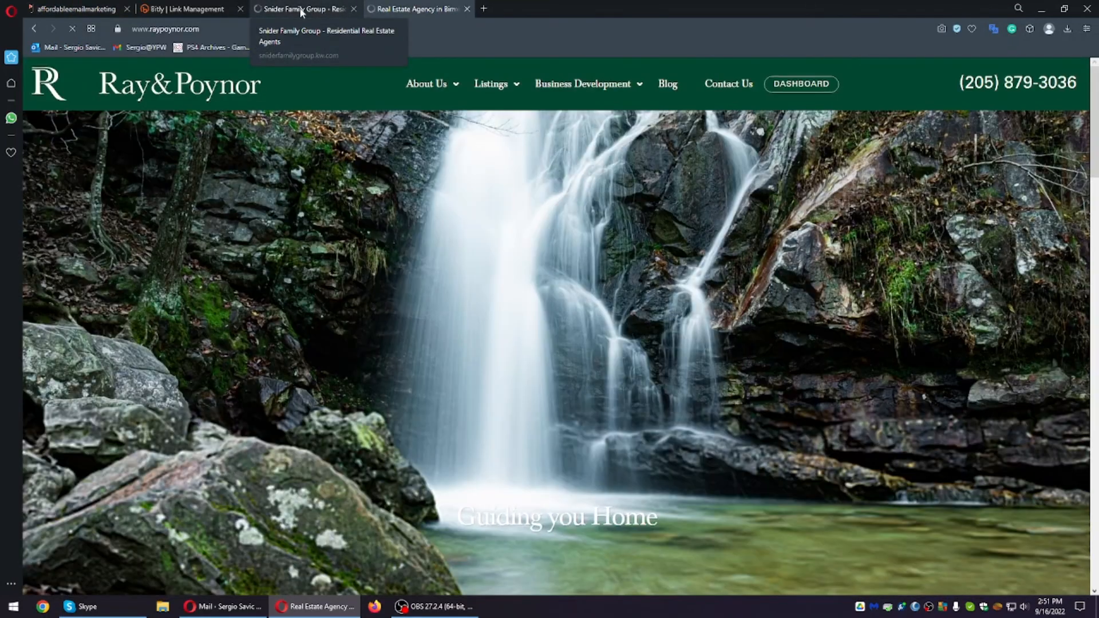
Step: View the Snider Family Group site and look through the Ray & Poynor homepage, closing both tabs and returning to the campaign statistics
click(302, 12)
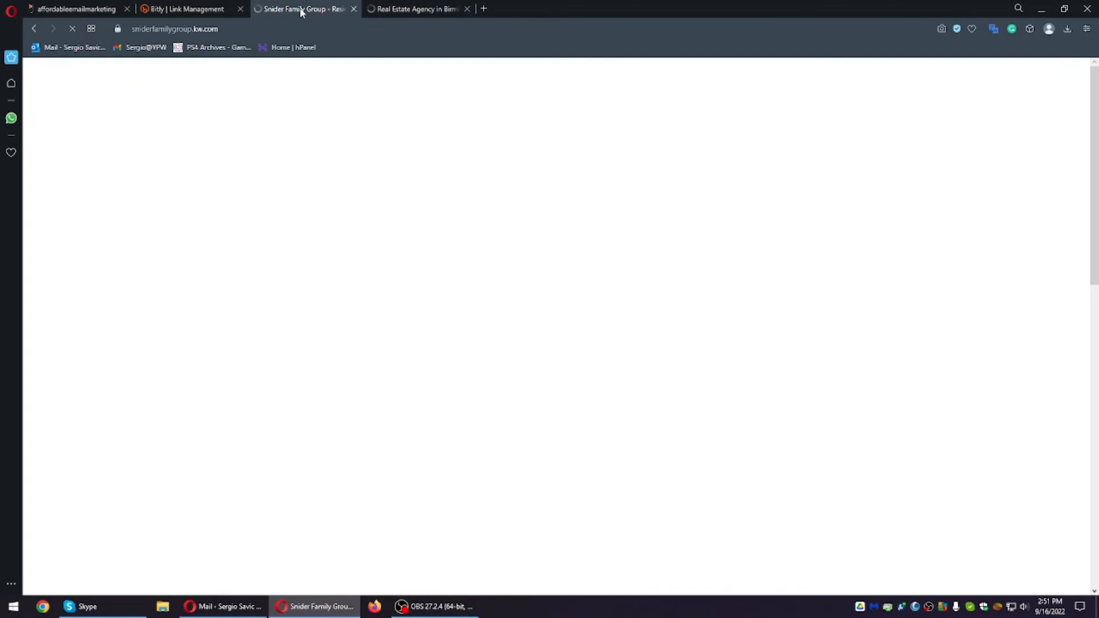
key(ctrl+w)
scroll(430, 389, down, 15)
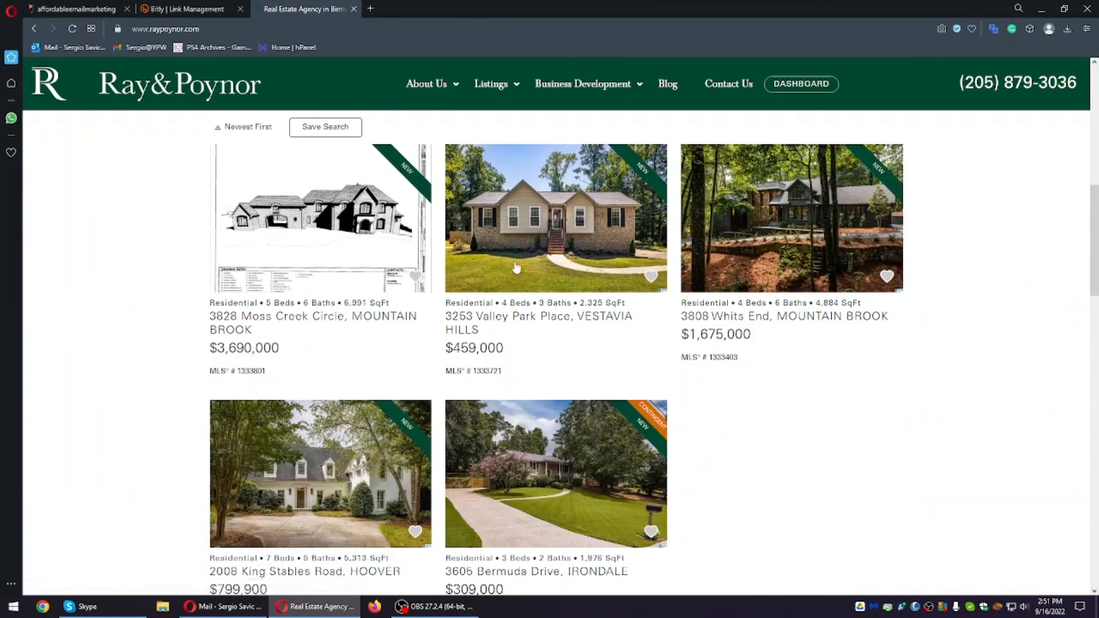
scroll(719, 355, down, 3)
scroll(712, 359, up, 20)
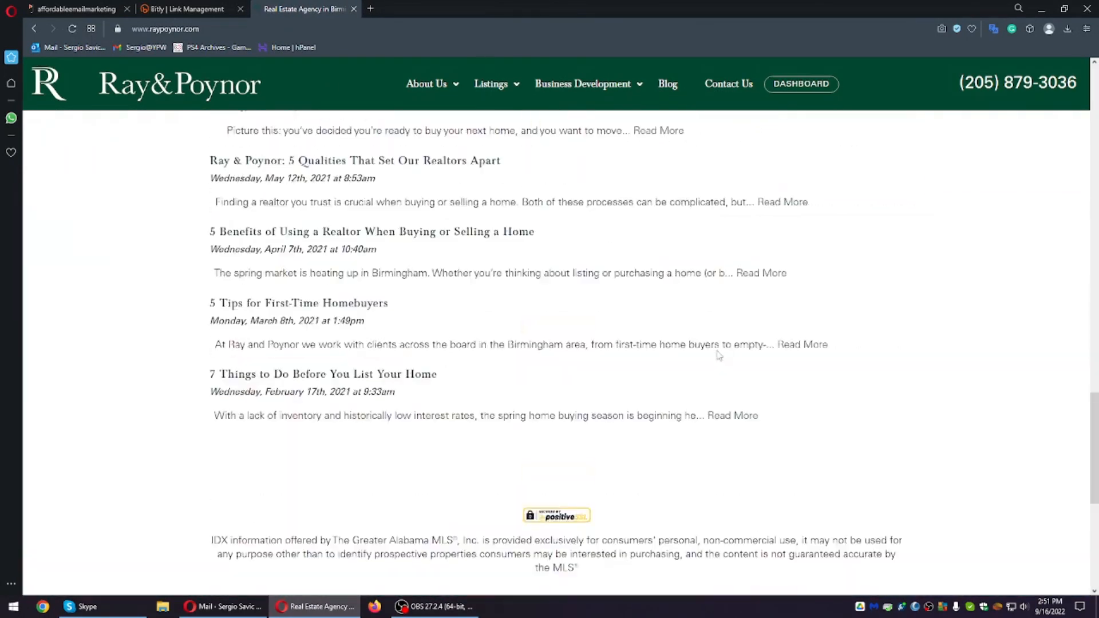
key(ctrl+w)
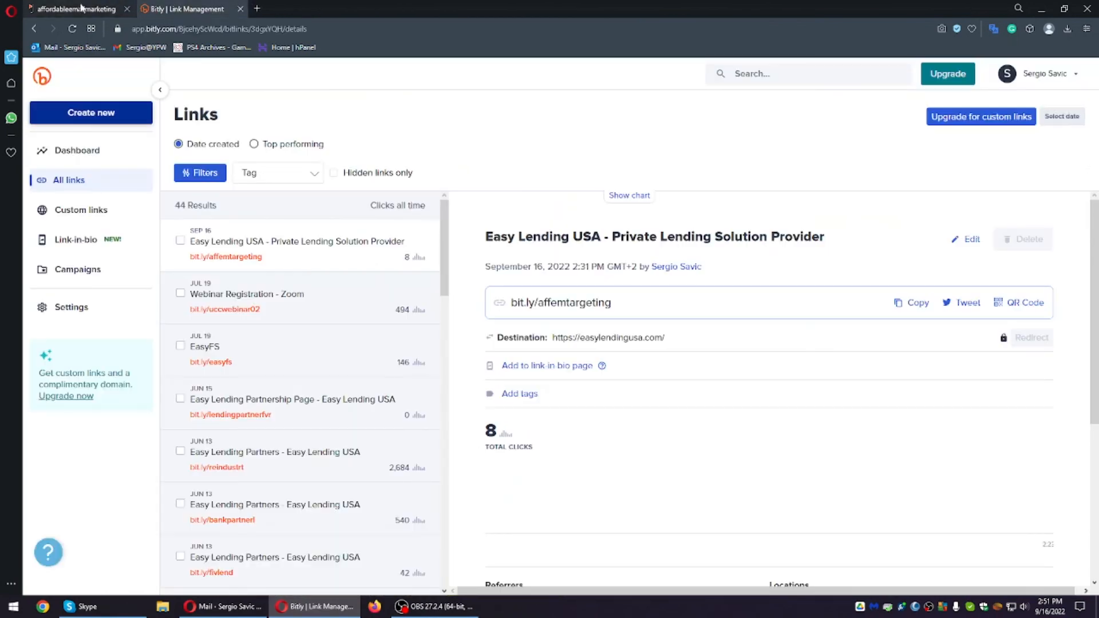
click(92, 9)
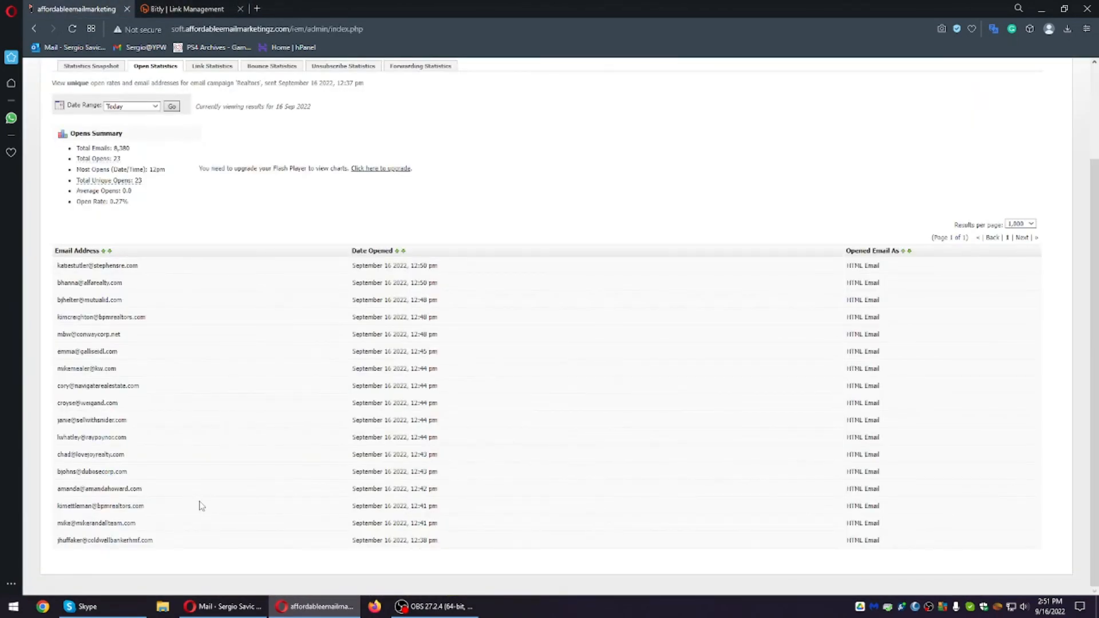
Step: Reopen the Realtors snapshot from the email campaign statistics and reload it to check sending progress
scroll(201, 505, up, 3)
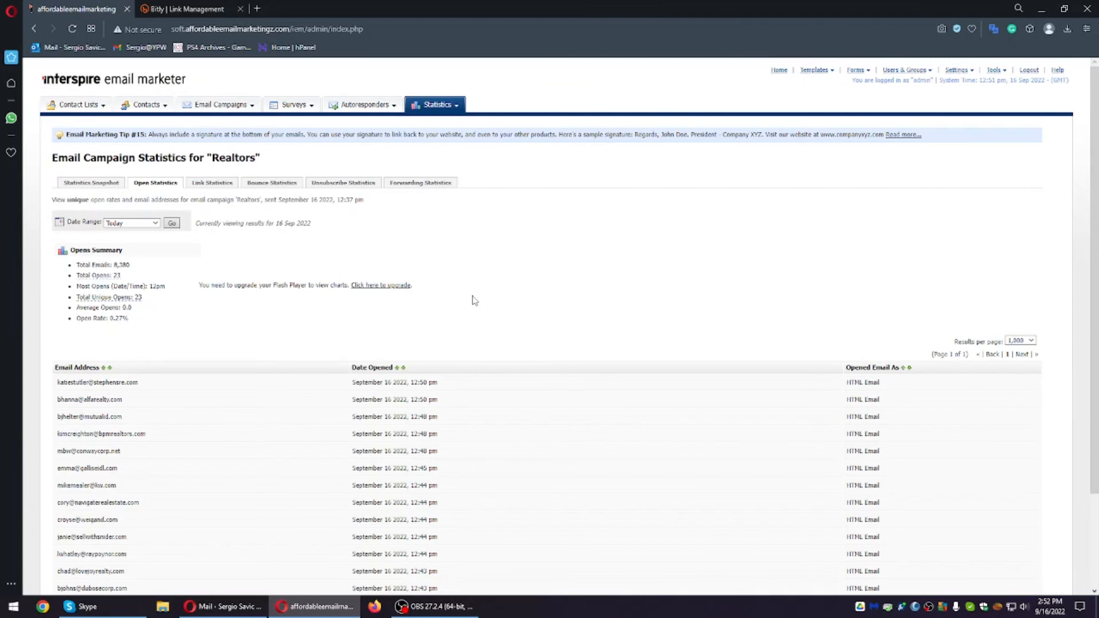
mouse_move(421, 110)
click(439, 125)
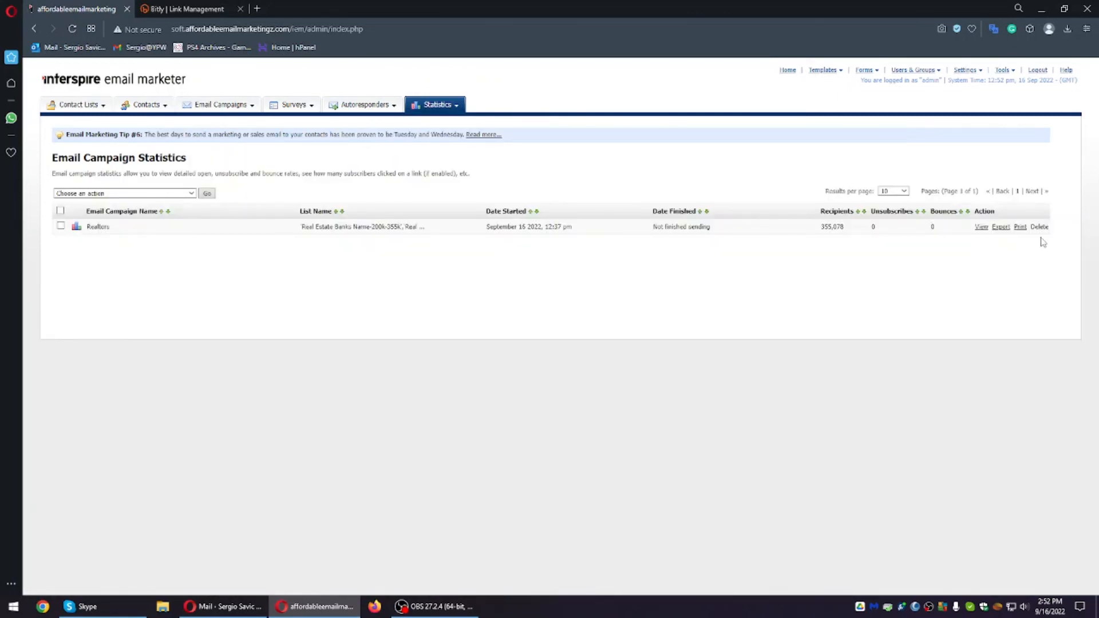
click(980, 227)
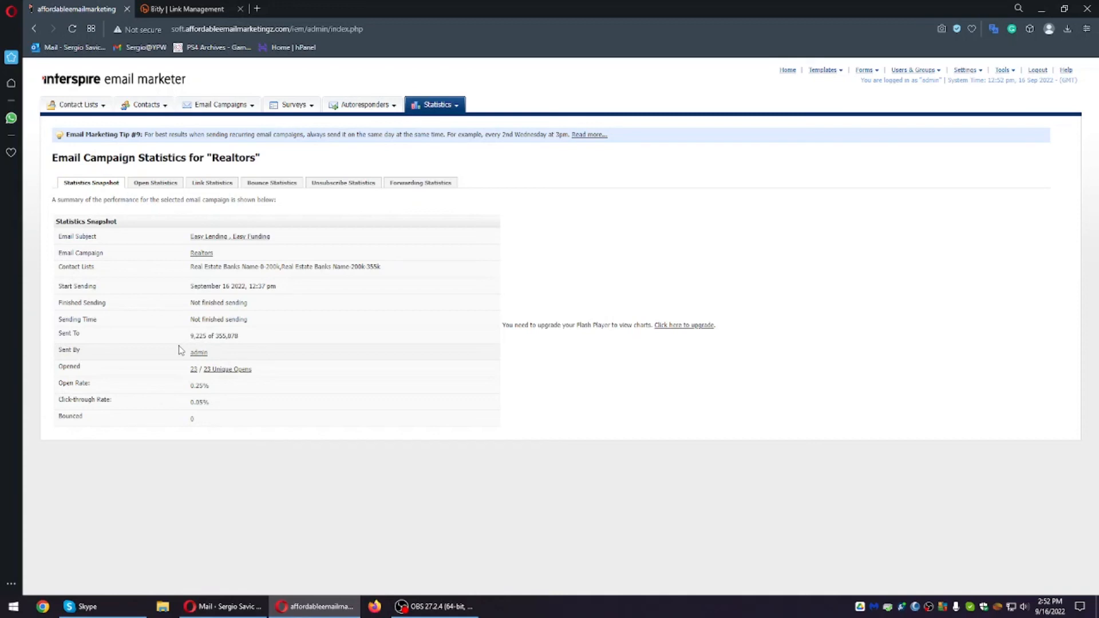
click(72, 29)
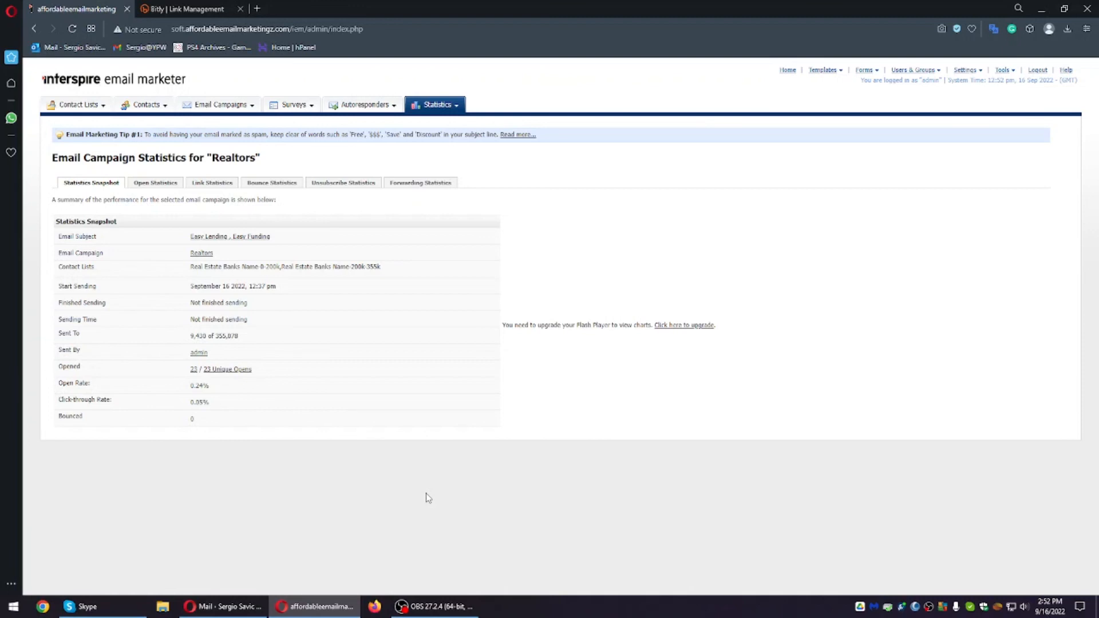
Step: Open the Realtors unique opens list and highlight all of its rows
click(221, 370)
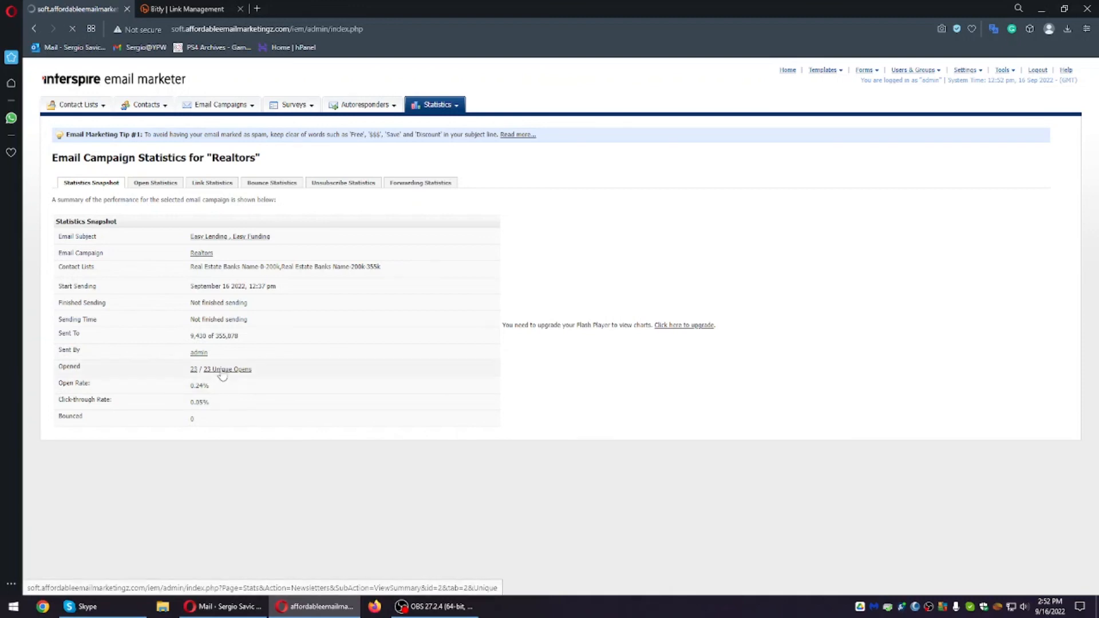
scroll(306, 343, down, 3)
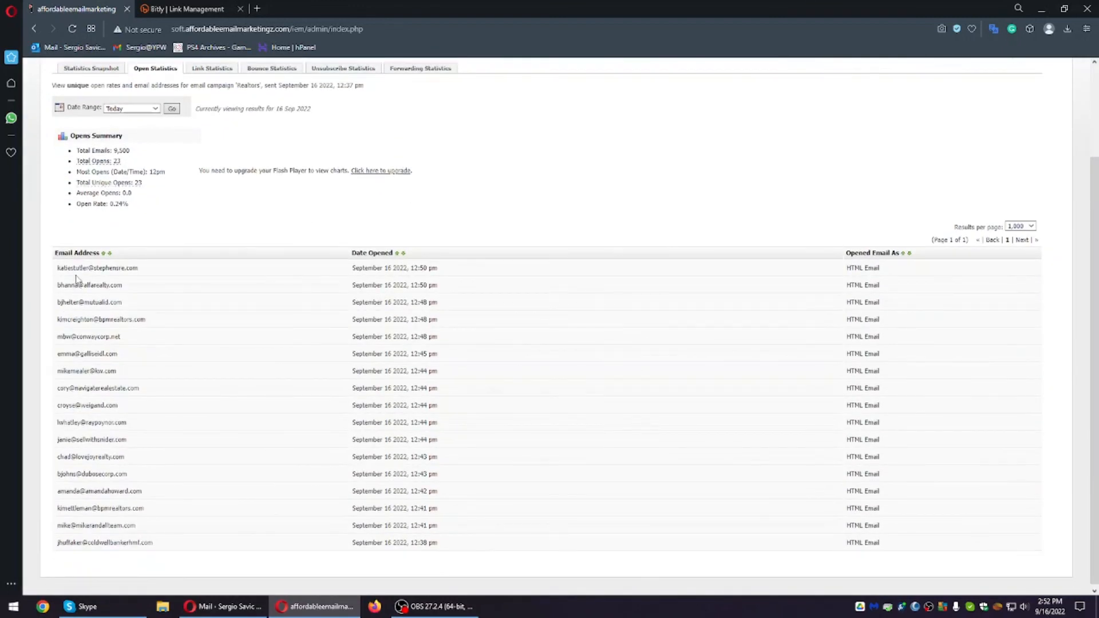
drag(57, 268, 886, 544)
click(887, 544)
drag(891, 549, 80, 253)
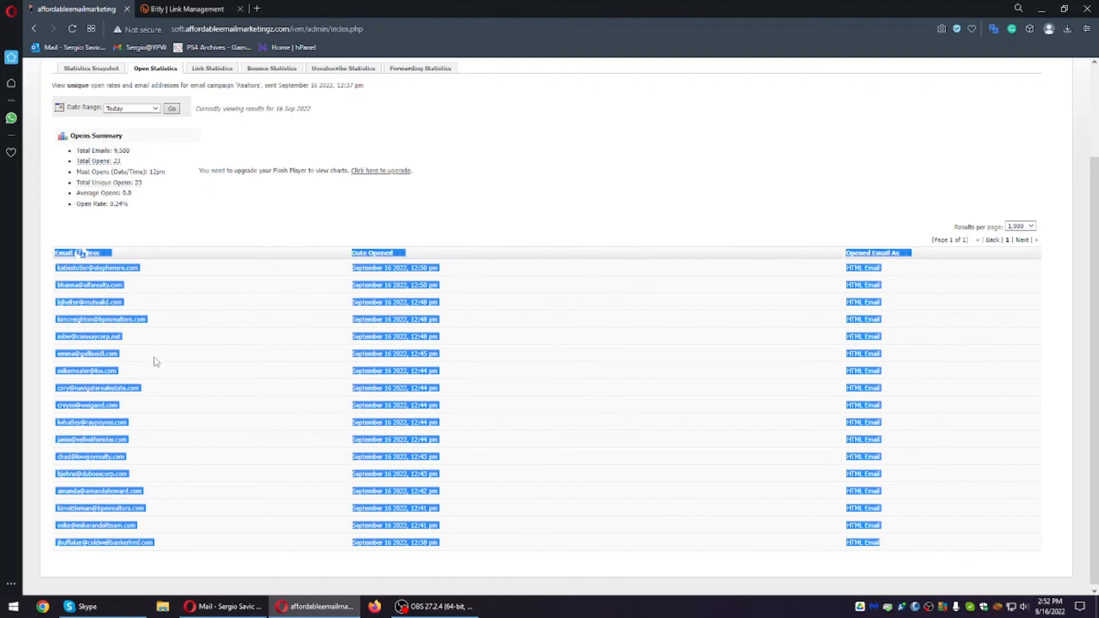
click(115, 366)
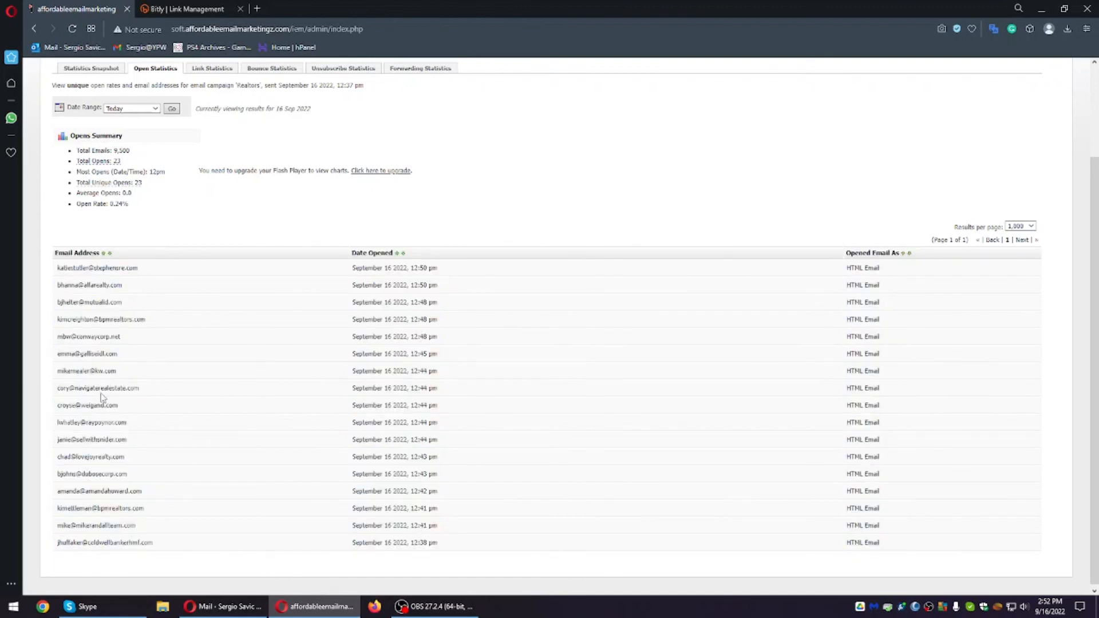
Step: Highlight the navigaterealestate.com address in the opens list as an example of a single contact
drag(57, 388, 153, 391)
click(153, 388)
drag(152, 388, 52, 392)
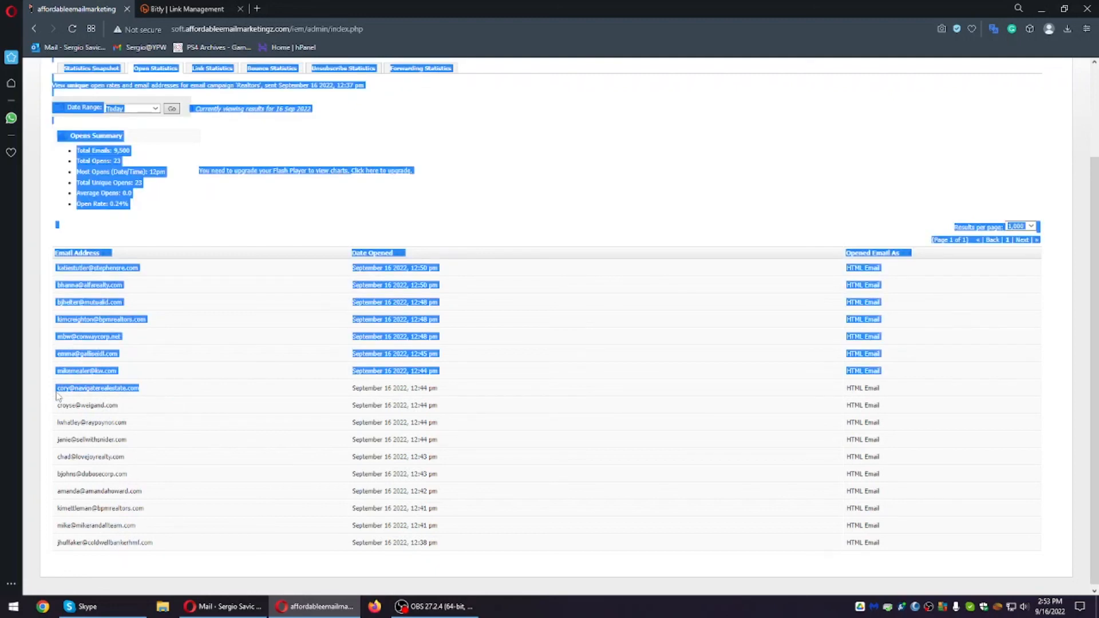
click(56, 385)
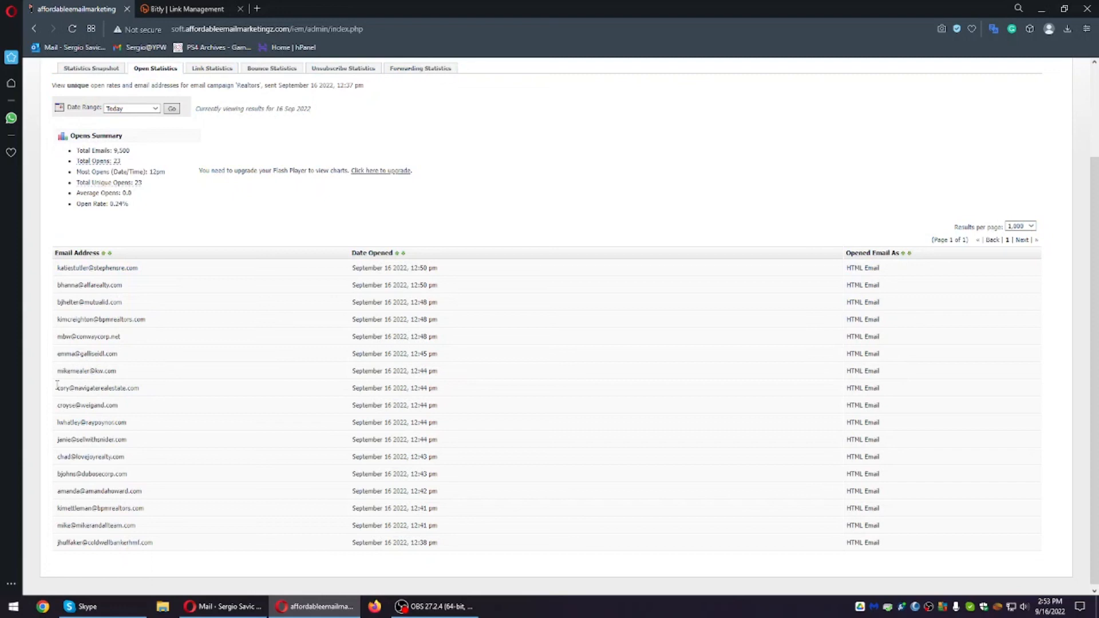
drag(57, 385, 151, 388)
click(153, 388)
mouse_move(153, 394)
mouse_down()
mouse_move(94, 390)
mouse_move(57, 72)
mouse_move(58, 391)
mouse_move(145, 393)
mouse_up()
double_click(58, 391)
double_click(91, 388)
click(91, 387)
Step: Highlight the full table of email addresses, opening dates and formats, and return to the opens summary
drag(57, 267, 226, 553)
click(225, 553)
drag(56, 267, 900, 542)
click(901, 542)
drag(902, 543, 53, 259)
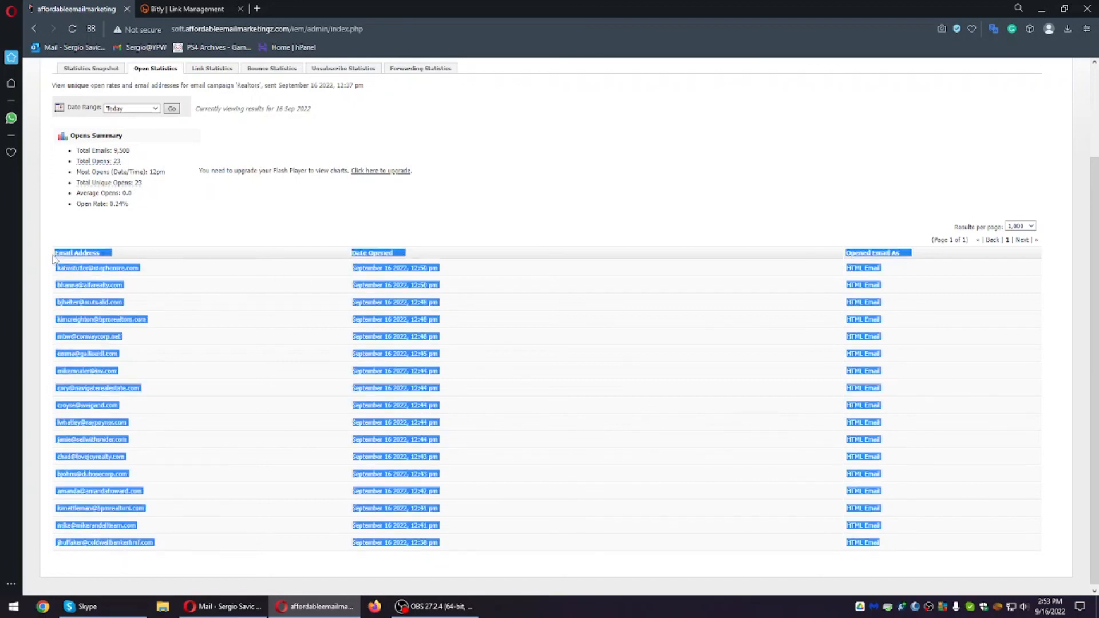
click(53, 259)
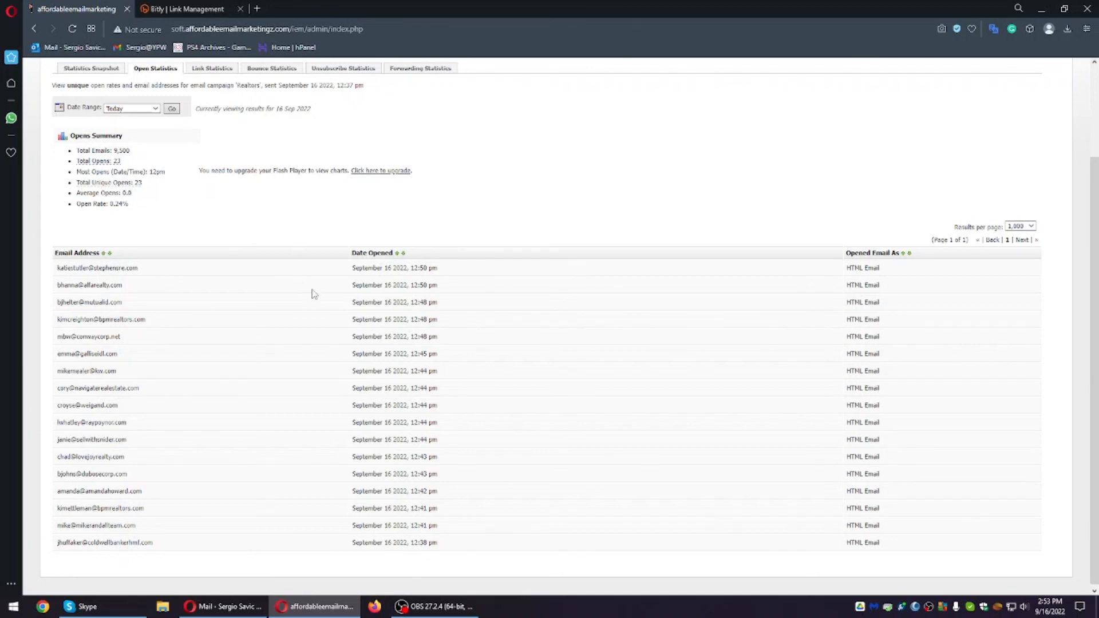
scroll(314, 293, up, 2)
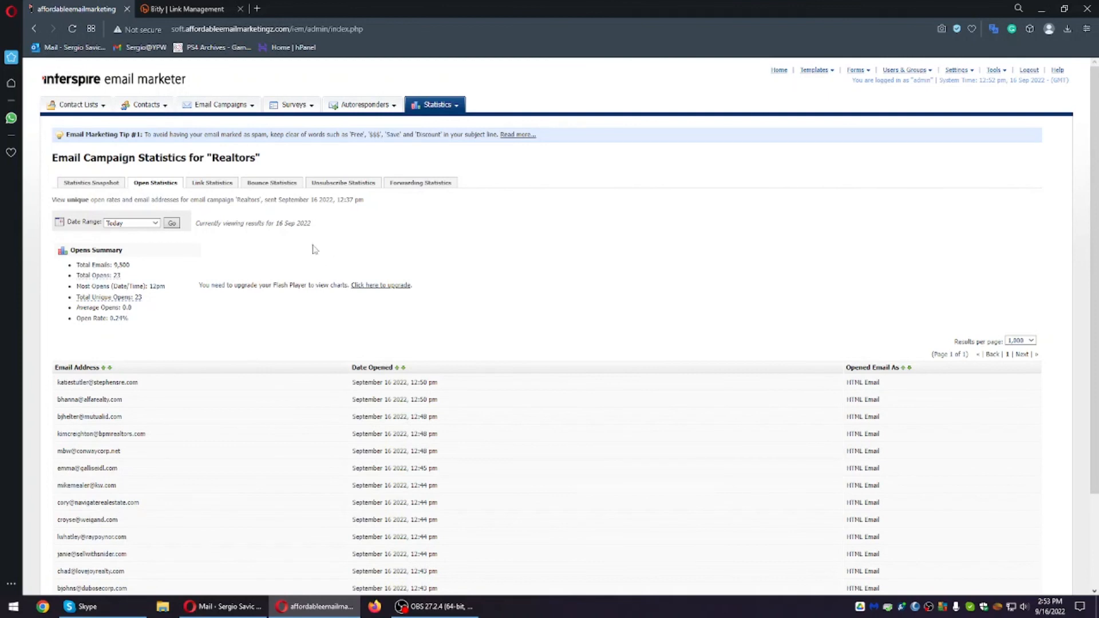
Step: Reload the Realtors open statistics and the Bitly page for bit.ly/affemtargeting, and compare opens with total clicks
click(73, 28)
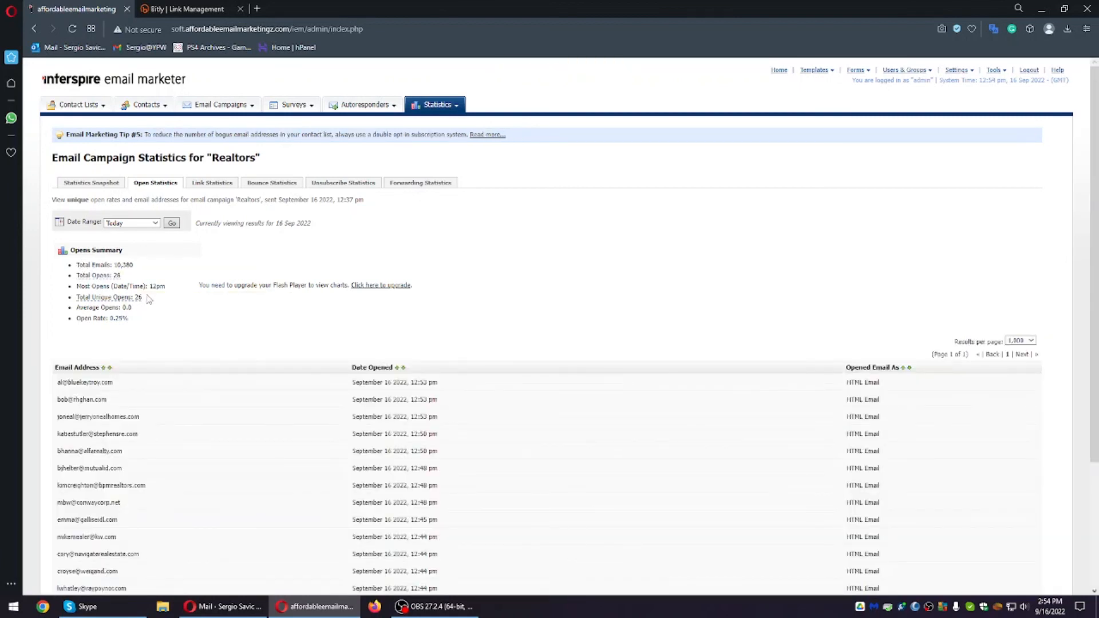
click(207, 8)
click(73, 28)
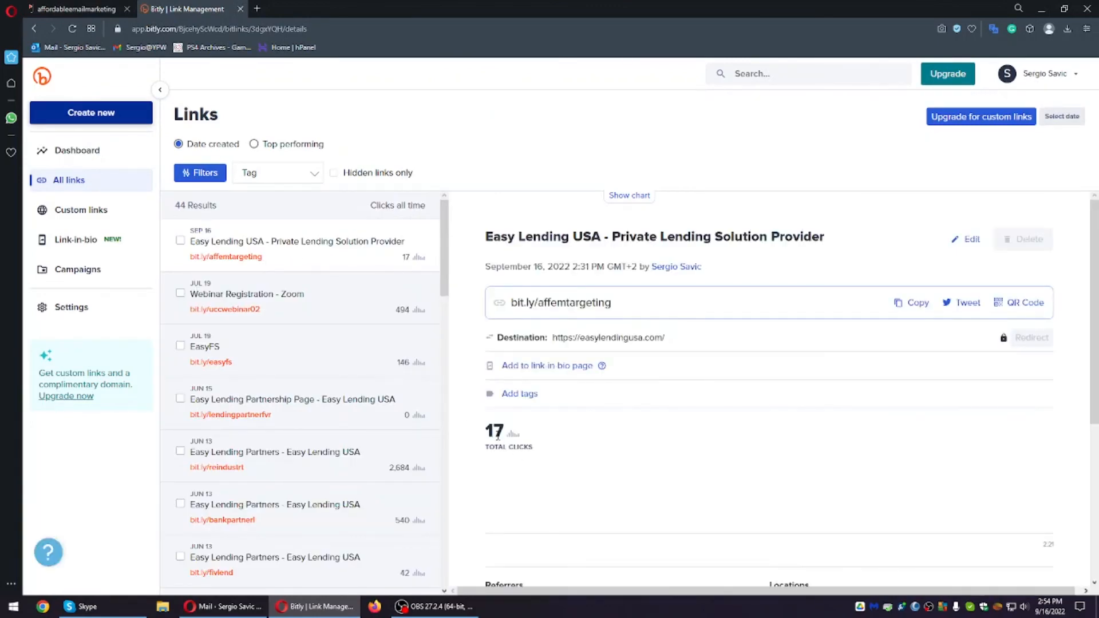
key(ctrl+Tab)
key(ctrl+Tab)
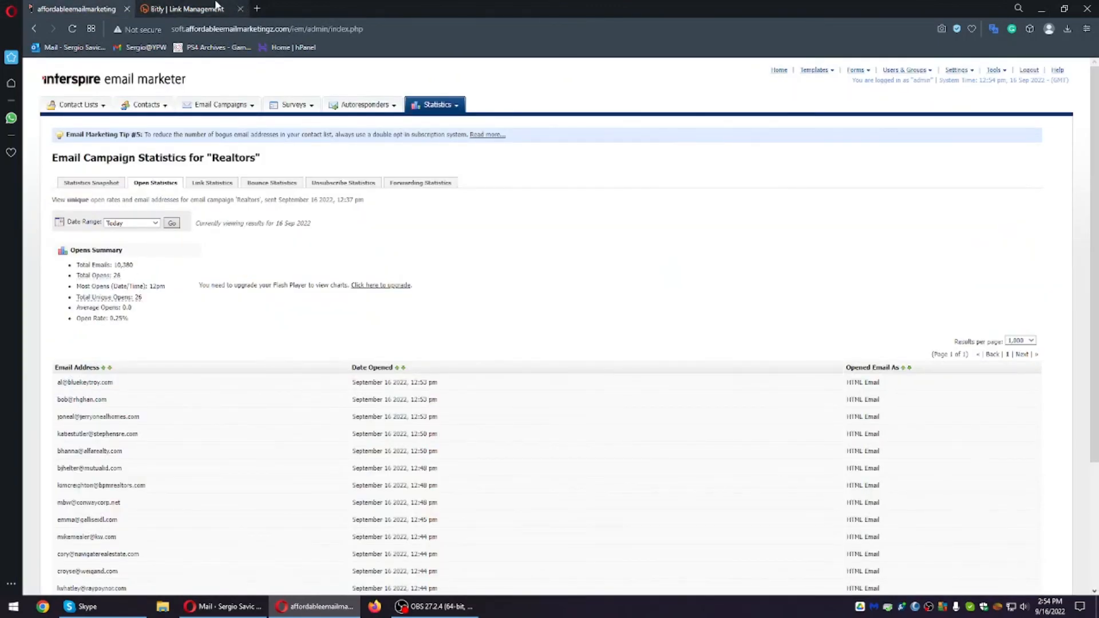
Step: Examine the referrers and locations charts of the bit.ly/affemtargeting link, including the United States share
scroll(736, 469, down, 5)
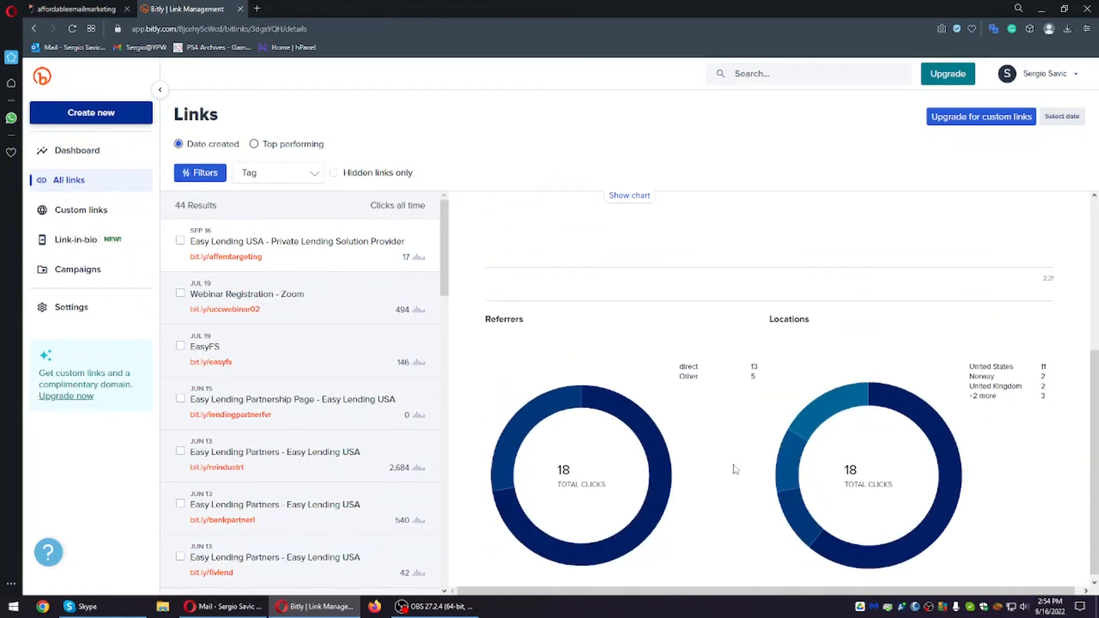
mouse_move(661, 465)
mouse_move(925, 424)
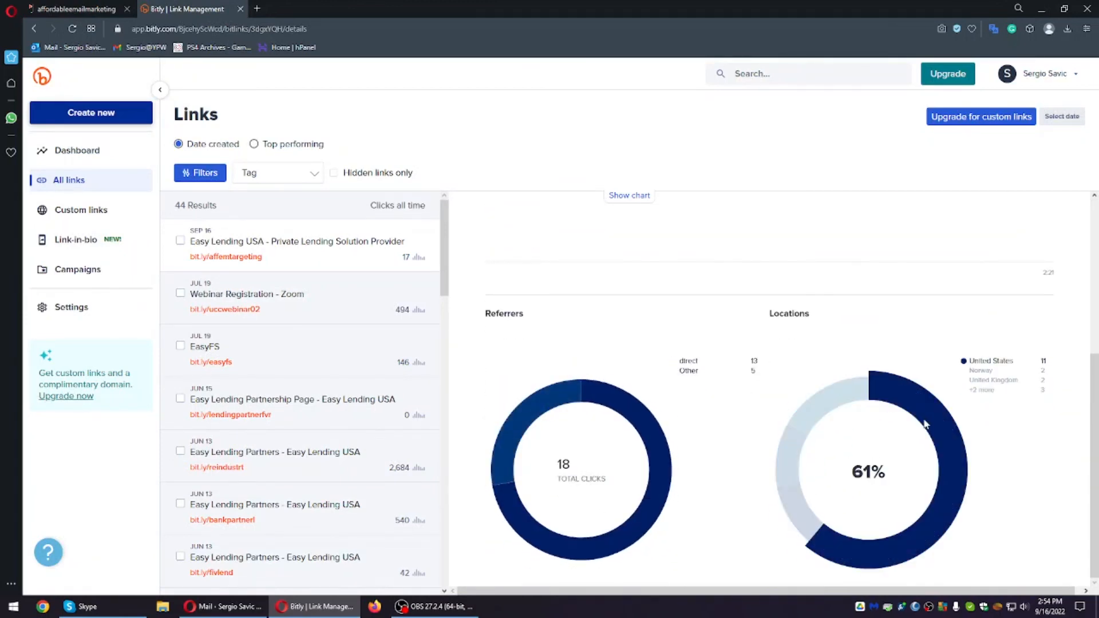
Step: Return to the Realtors open statistics and highlight the rows of the refreshed opens list
click(89, 7)
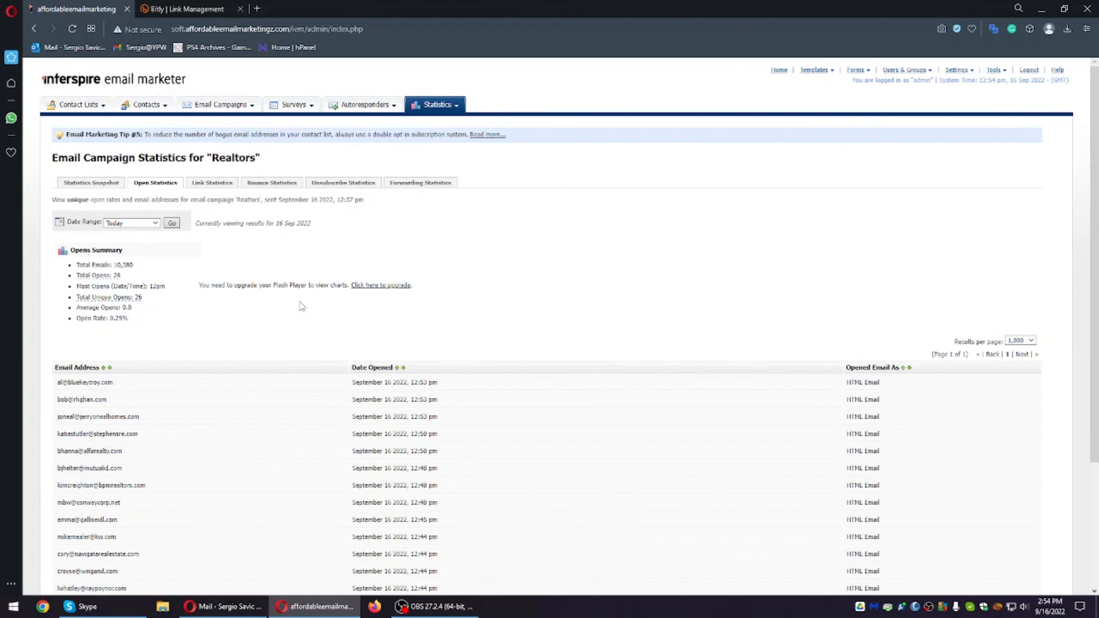
scroll(297, 348, down, 3)
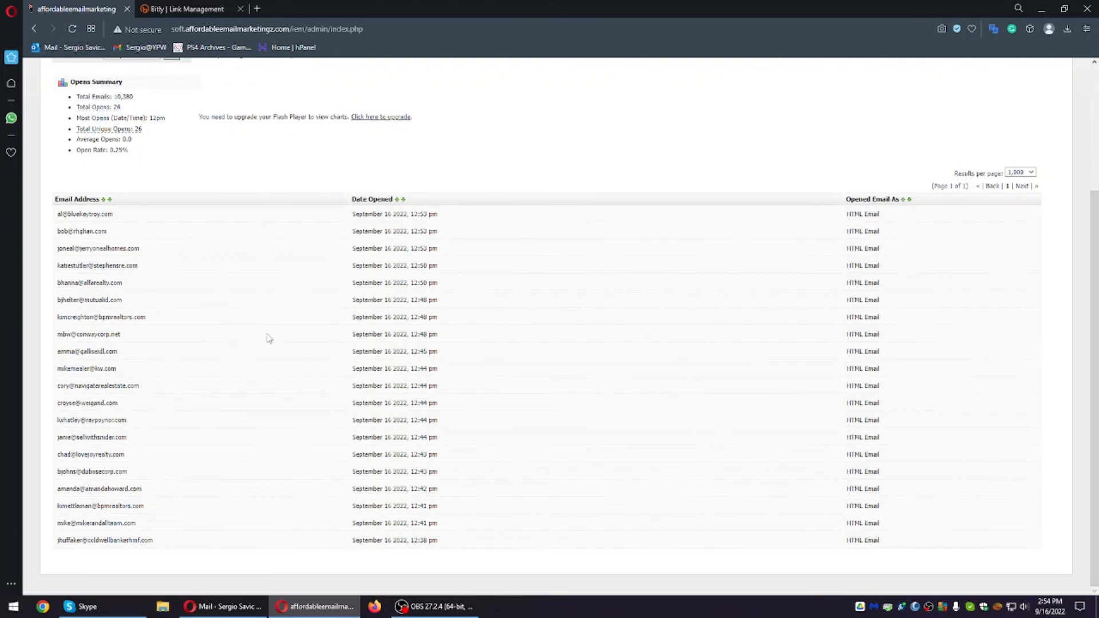
drag(55, 210, 924, 540)
scroll(520, 502, up, 3)
click(582, 351)
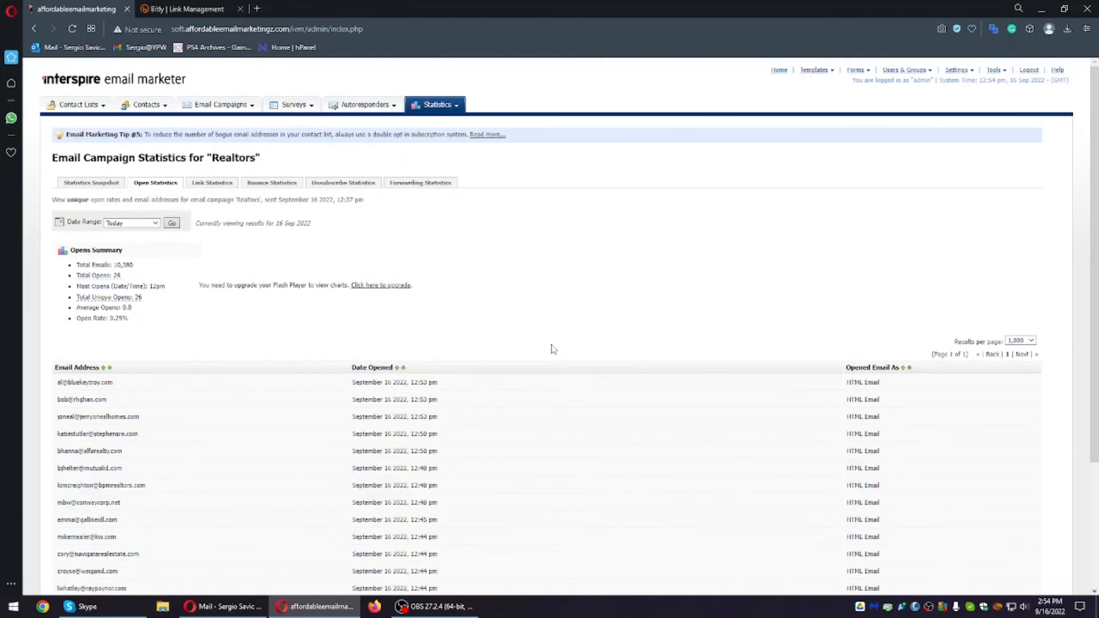
Step: Reload the Realtors open statistics, check the total emails figure, and reopen the email campaign statistics list
click(72, 29)
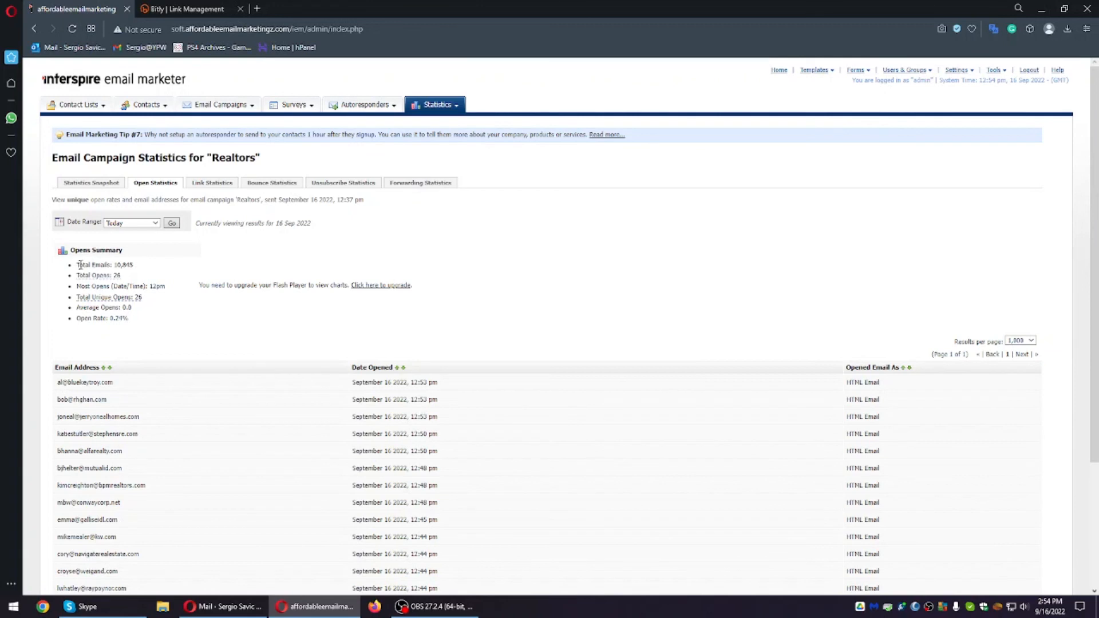
drag(75, 265, 146, 274)
click(146, 273)
click(434, 119)
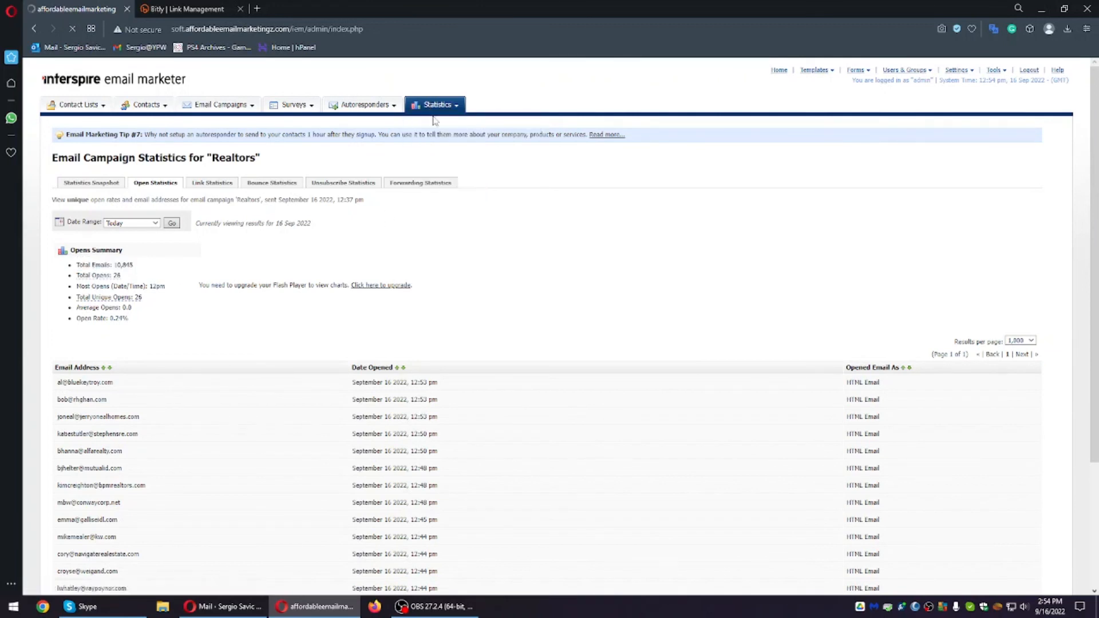